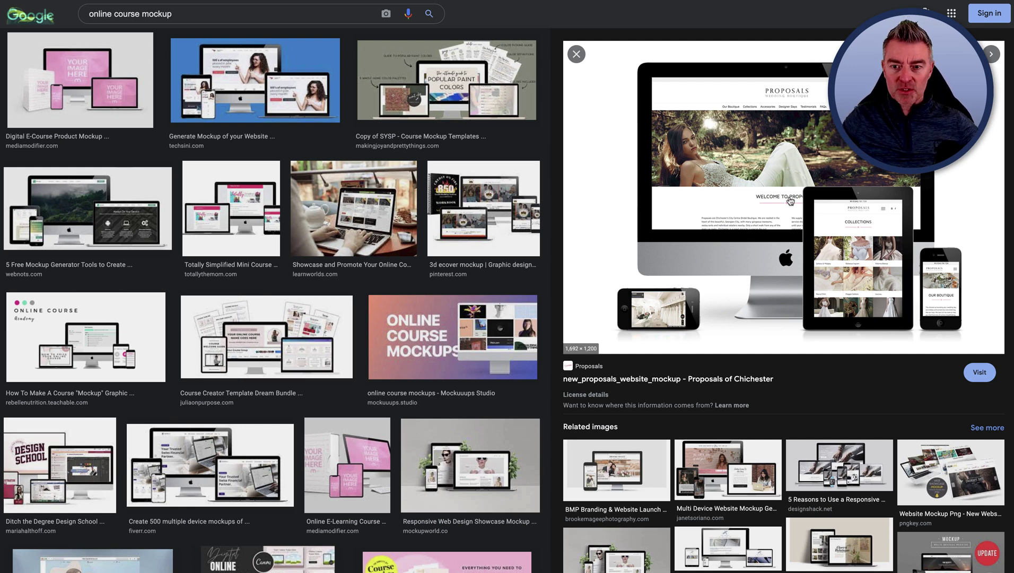
Step: Preview the WebNots device mockup, the WebMax IT responsive design image and a related website mockup
click(124, 204)
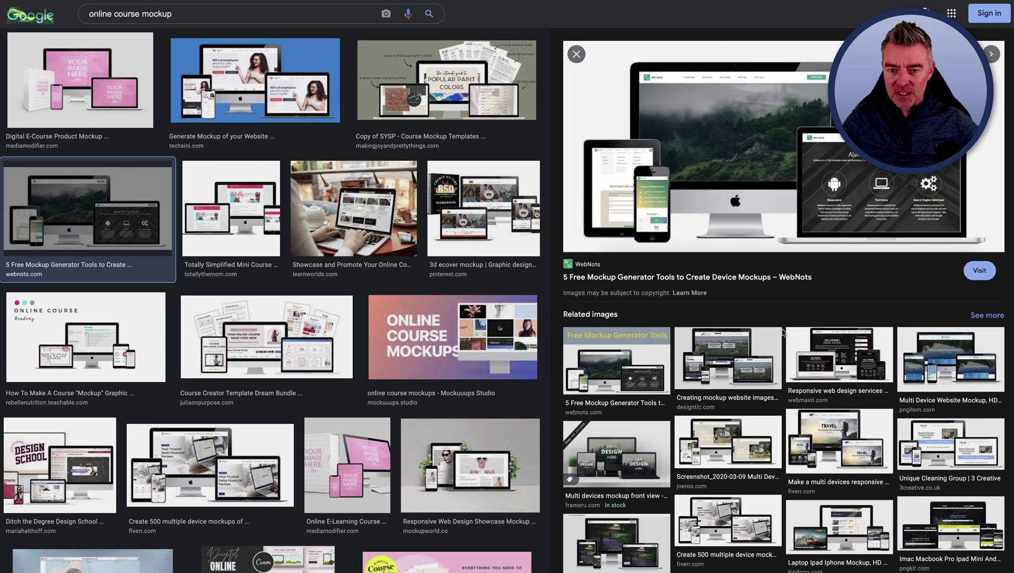
click(852, 370)
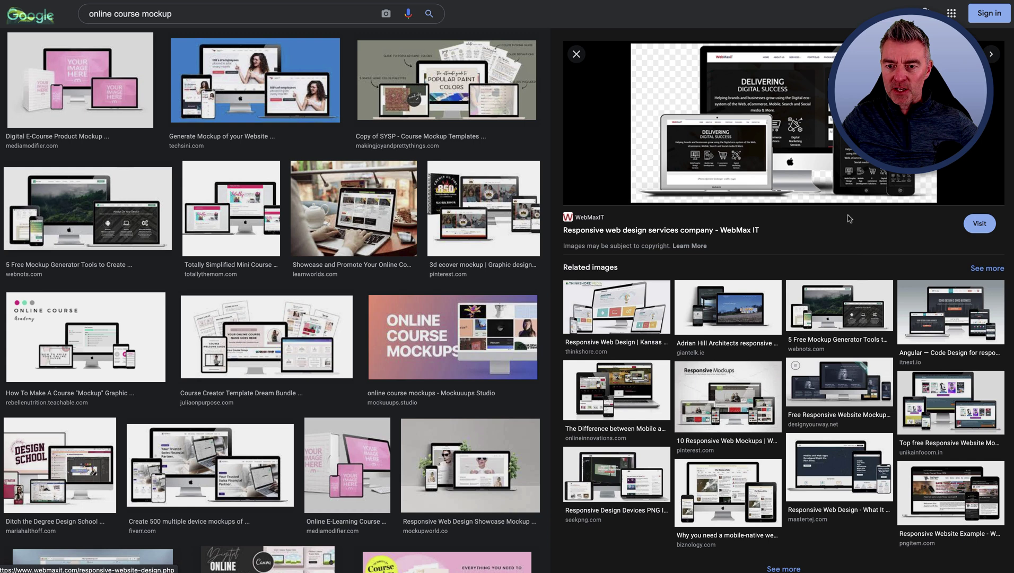
click(960, 331)
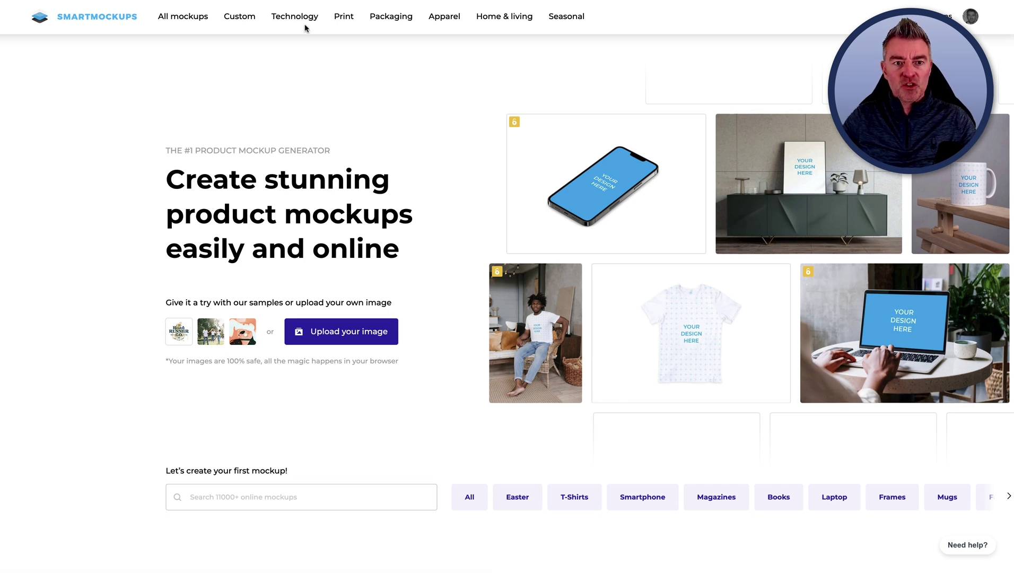
Step: Open the E-learning bundles mockups under Technology and browse the gallery down and back up
mouse_move(305, 20)
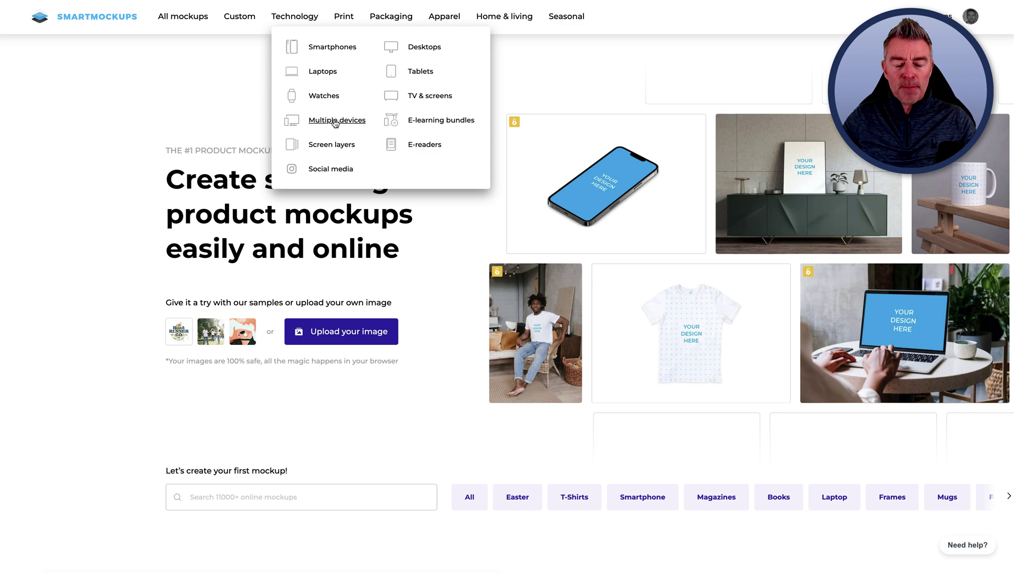
click(421, 125)
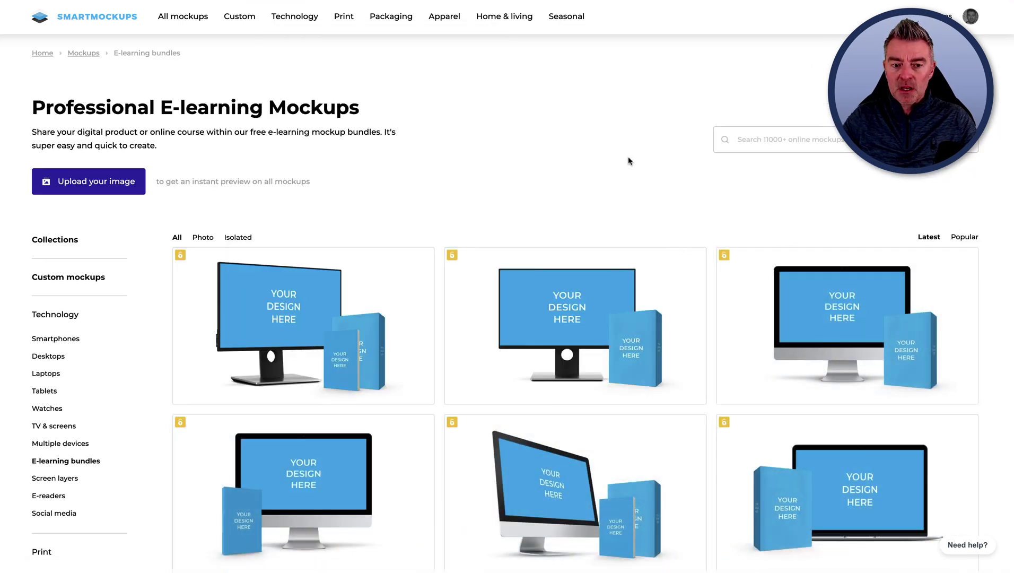
scroll(630, 160, down, 2)
scroll(742, 318, down, 6)
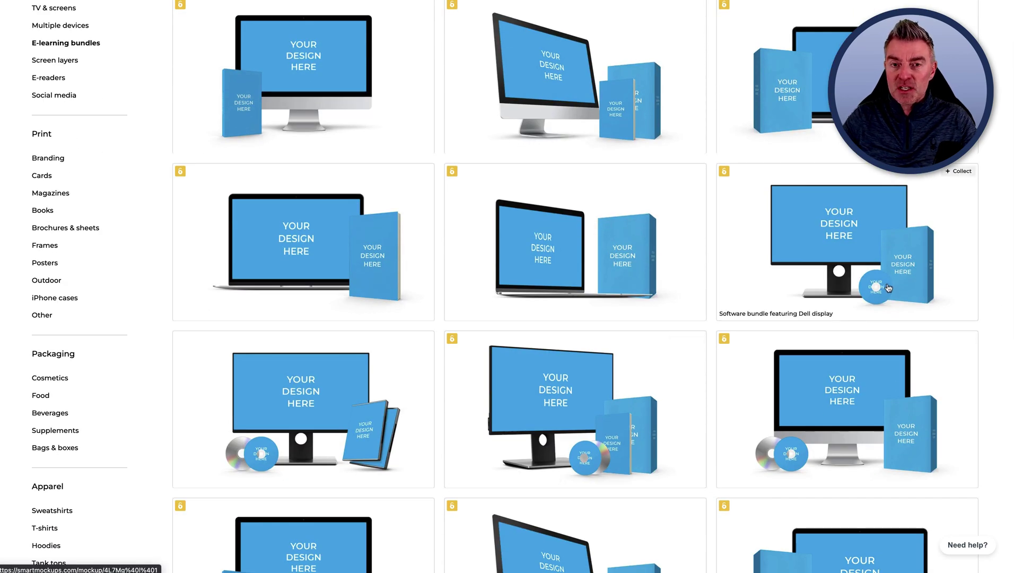
scroll(637, 483, down, 2)
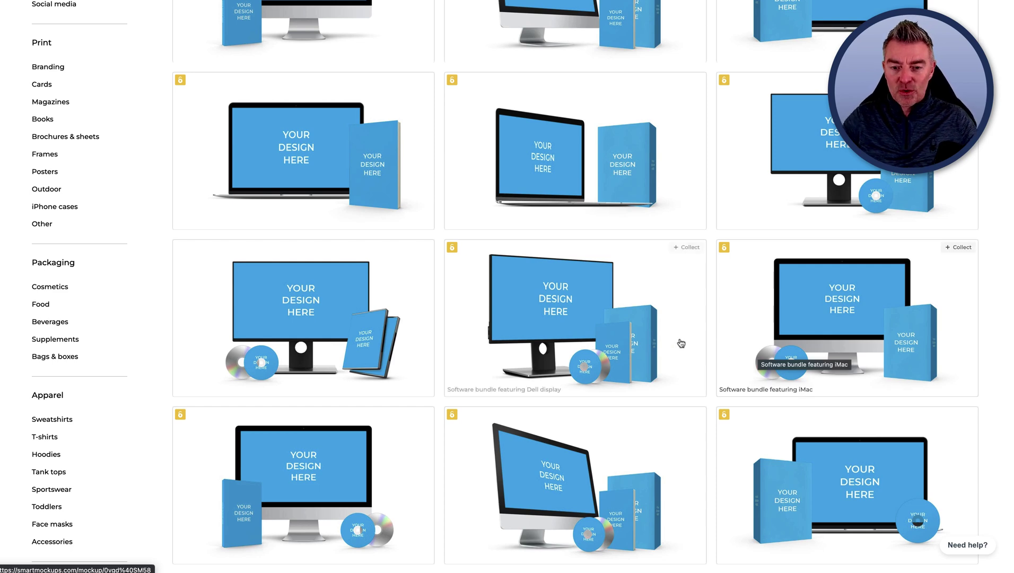
scroll(619, 366, up, 10)
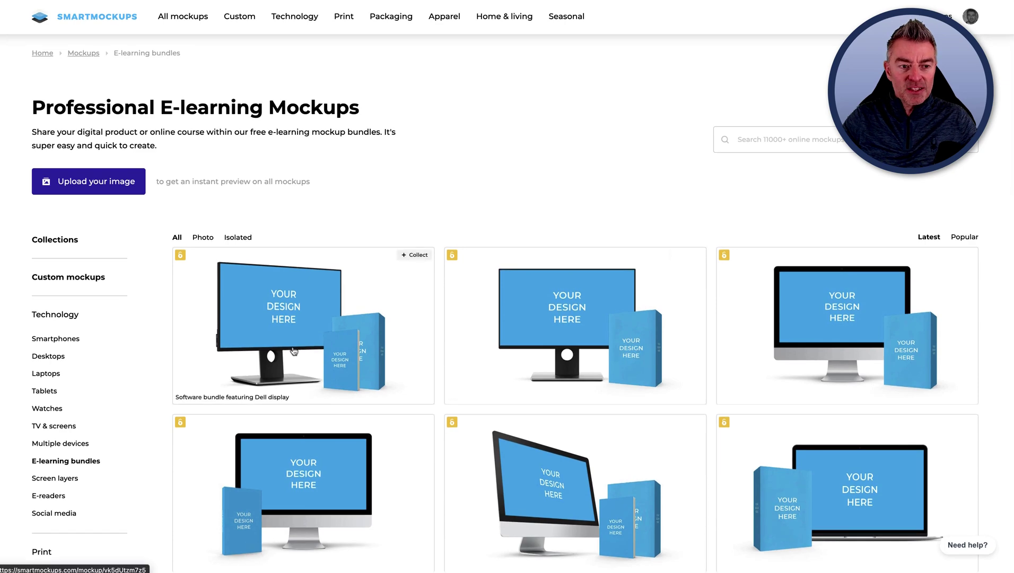
Step: Switch to the Multiple devices category and browse its 151 mockups, returning to the top
click(57, 444)
drag(81, 109, 312, 109)
click(508, 132)
scroll(658, 265, down, 7)
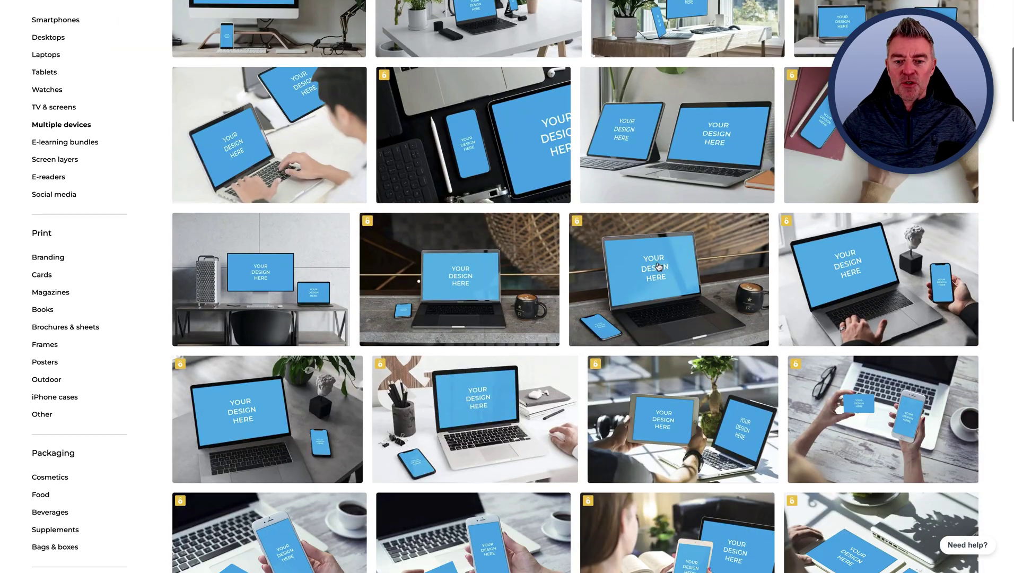
scroll(671, 402, down, 12)
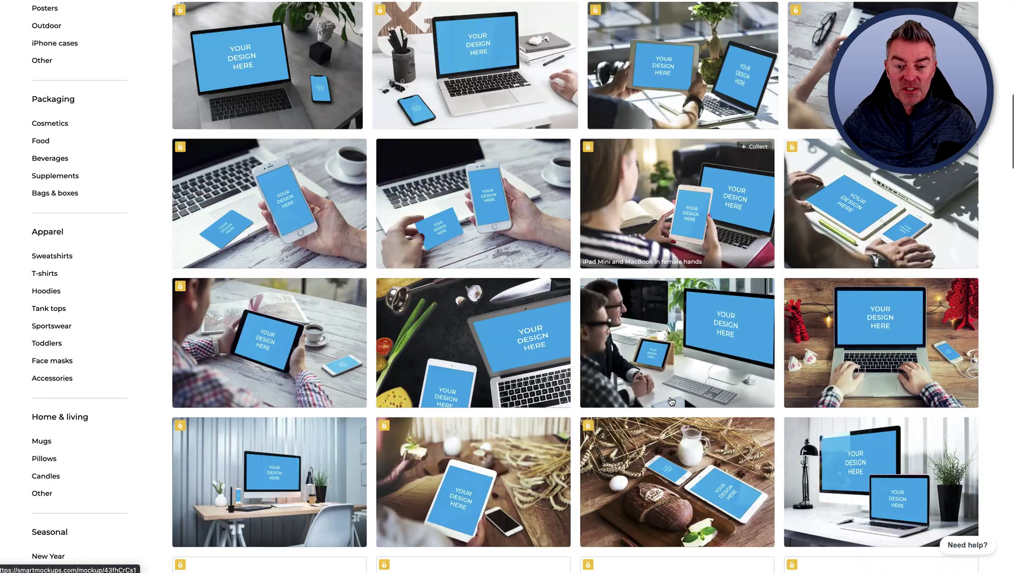
scroll(671, 401, down, 2)
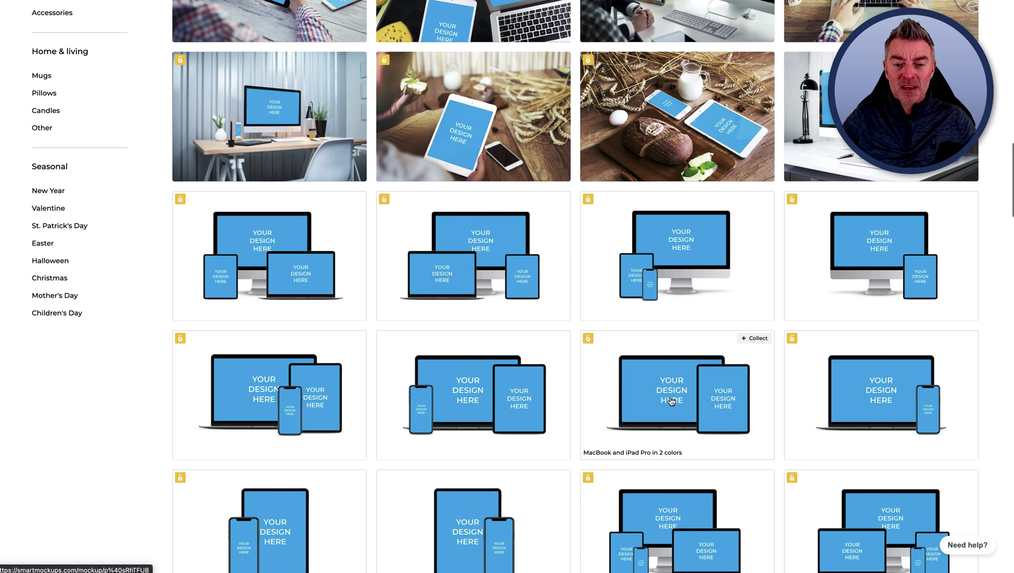
scroll(671, 402, down, 1)
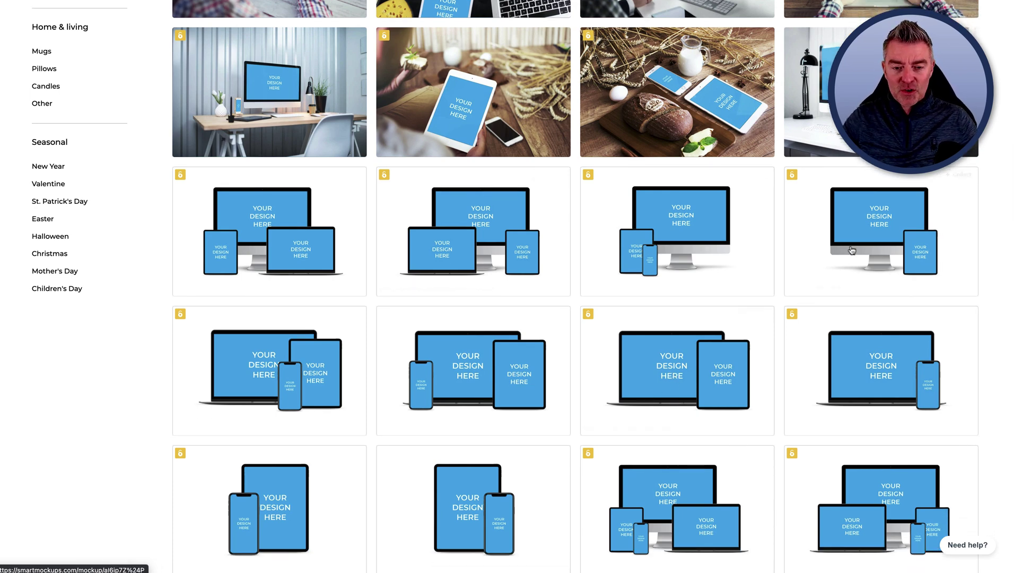
scroll(473, 336, up, 3)
scroll(473, 336, up, 12)
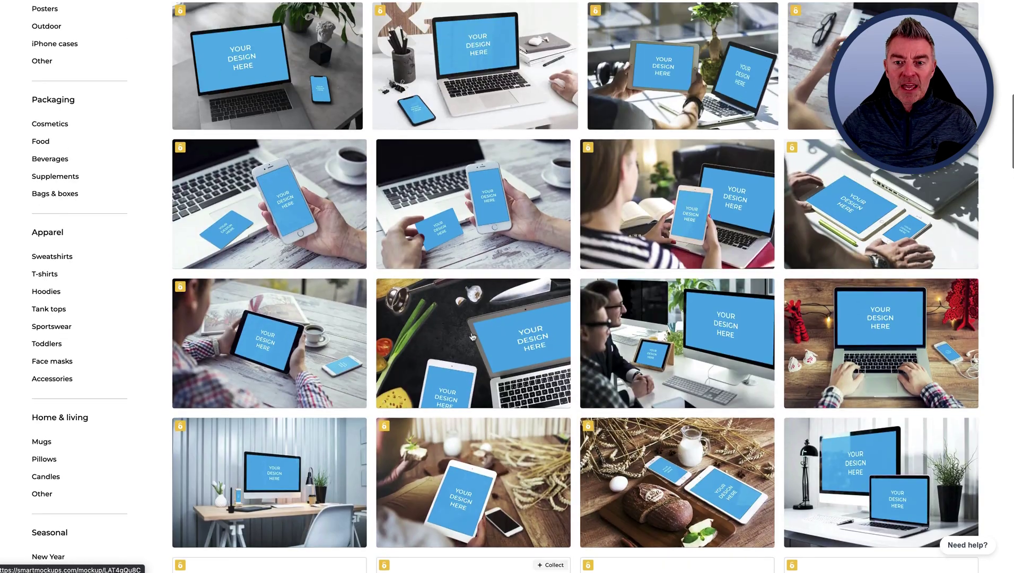
scroll(472, 336, up, 2)
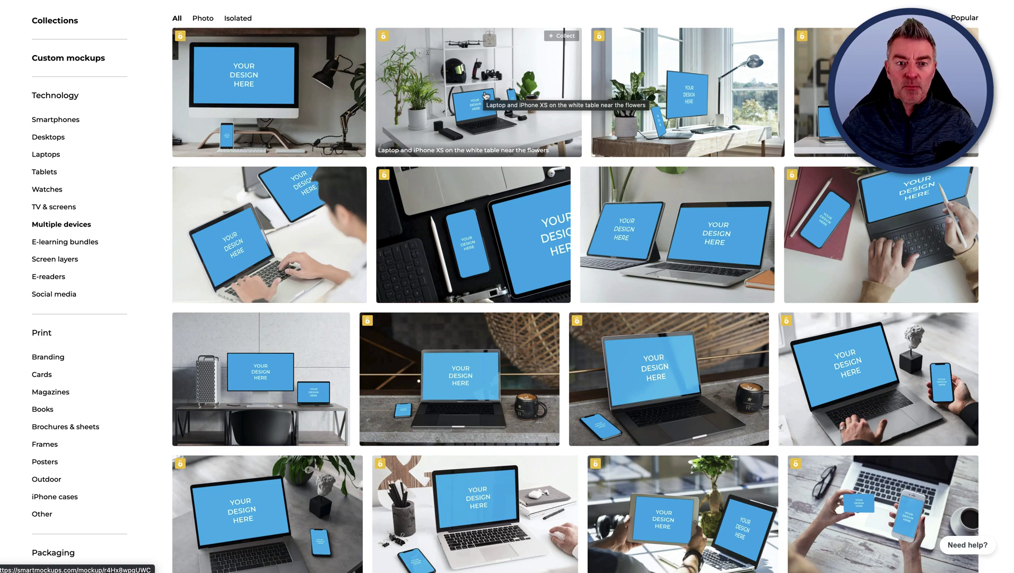
scroll(485, 95, up, 5)
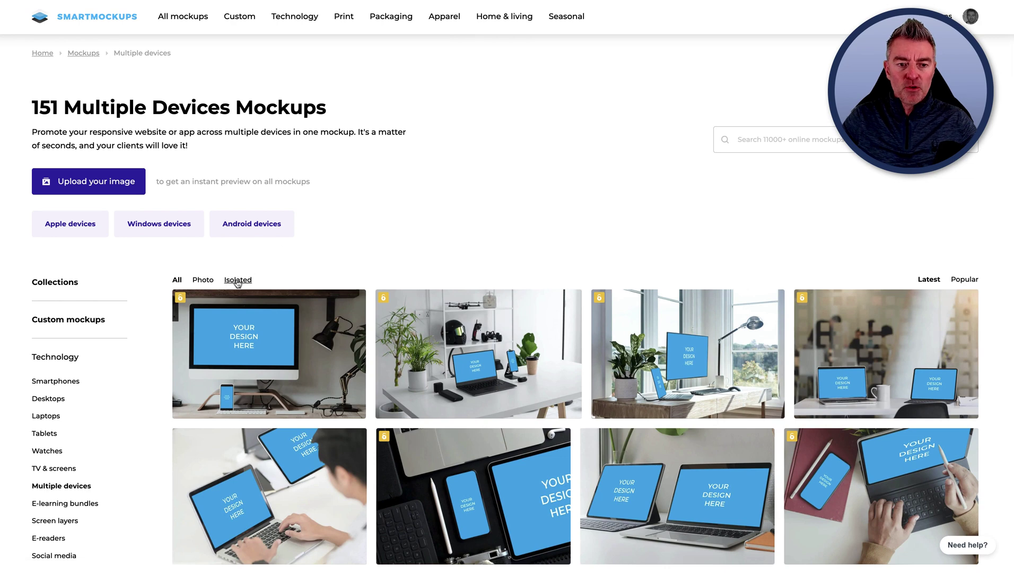
Step: Filter the Multiple Devices mockups to Isolated and browse the white-background results
click(238, 280)
scroll(781, 208, down, 2)
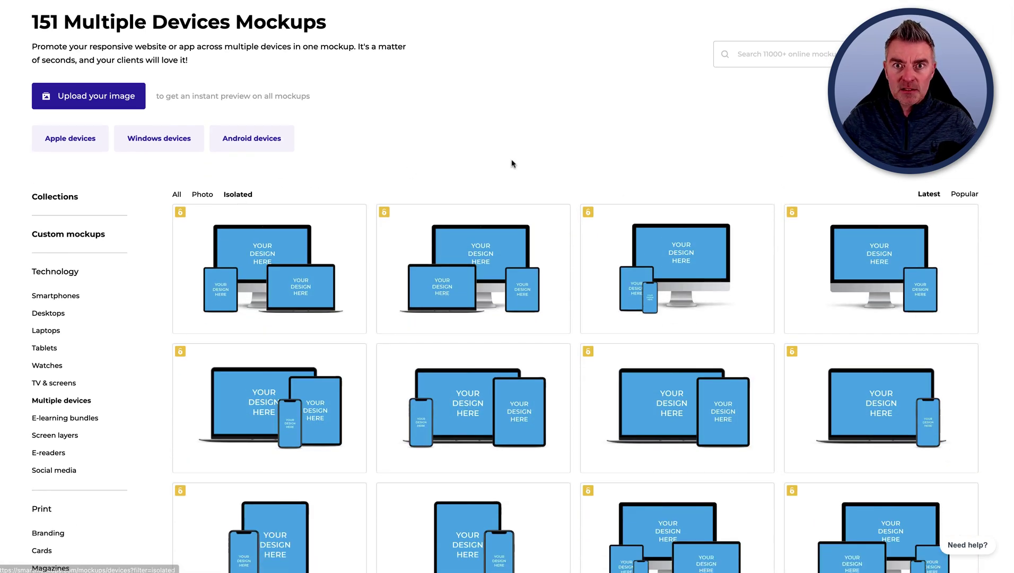
scroll(510, 162, down, 2)
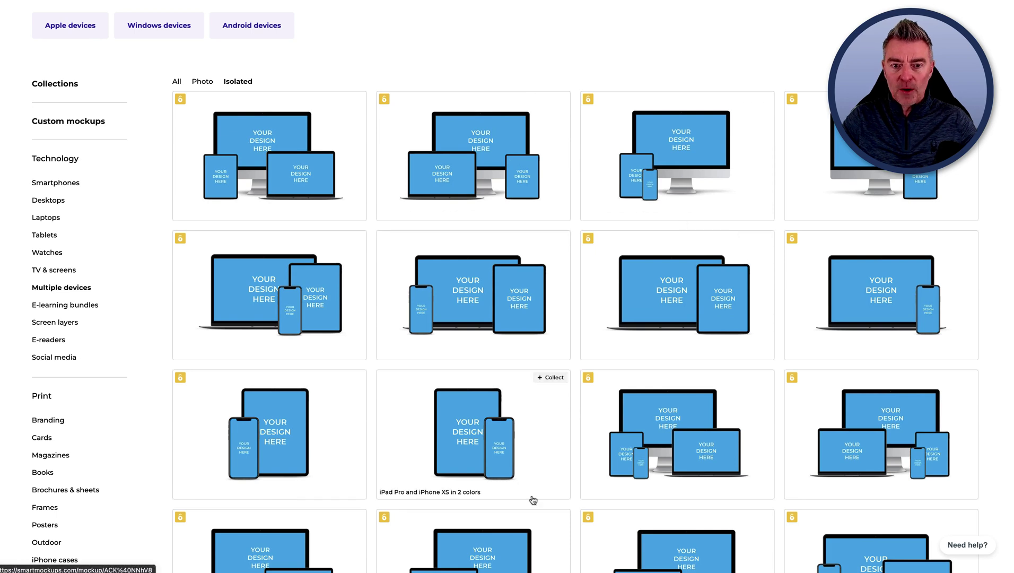
scroll(534, 498, down, 2)
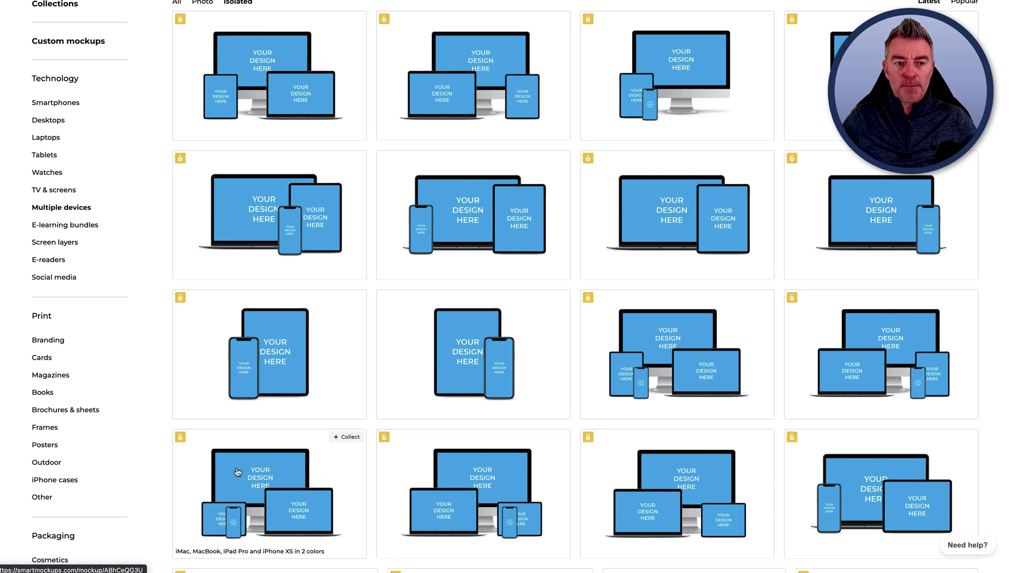
scroll(620, 398, up, 5)
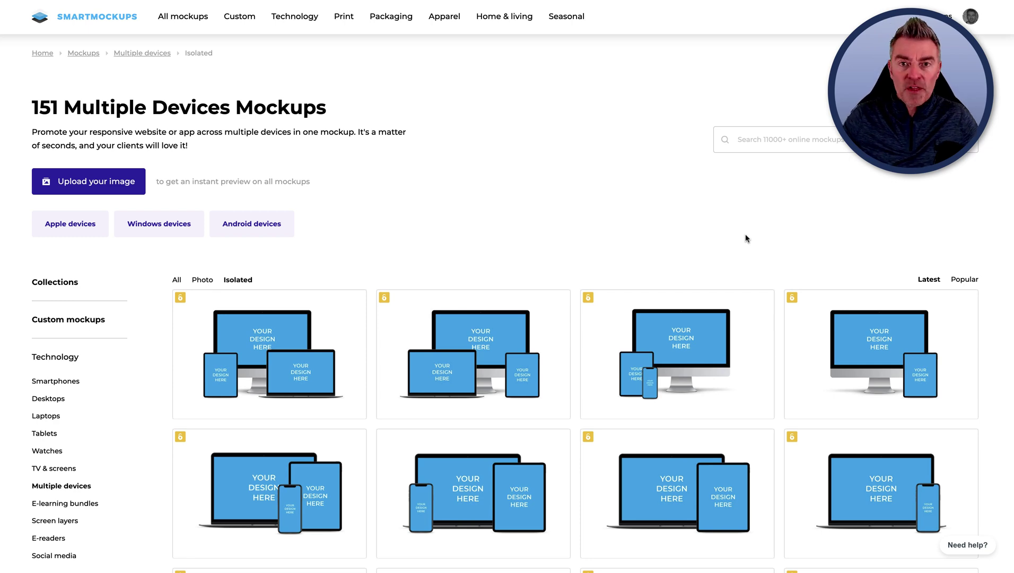
scroll(747, 296, down, 3)
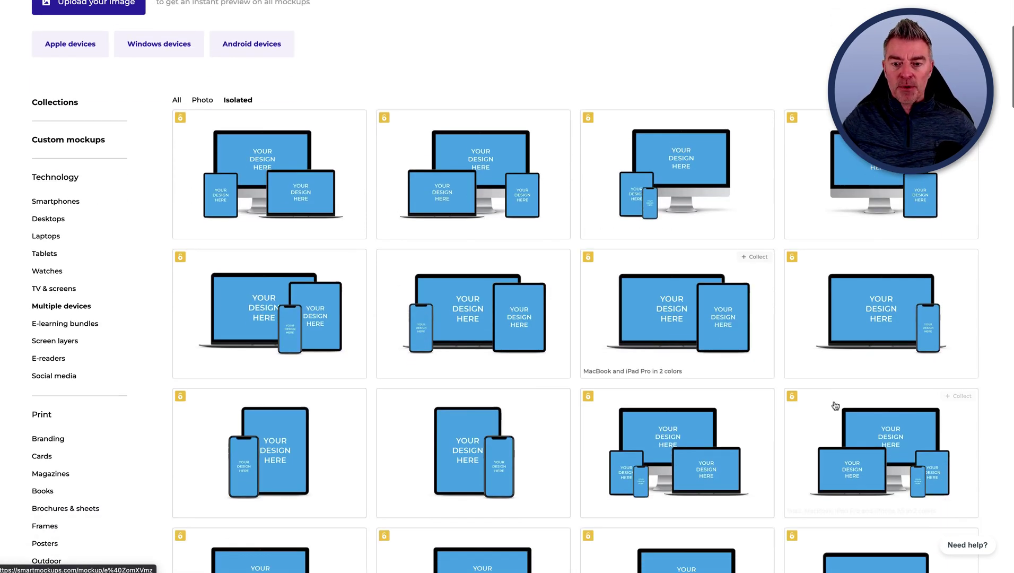
scroll(835, 405, down, 1)
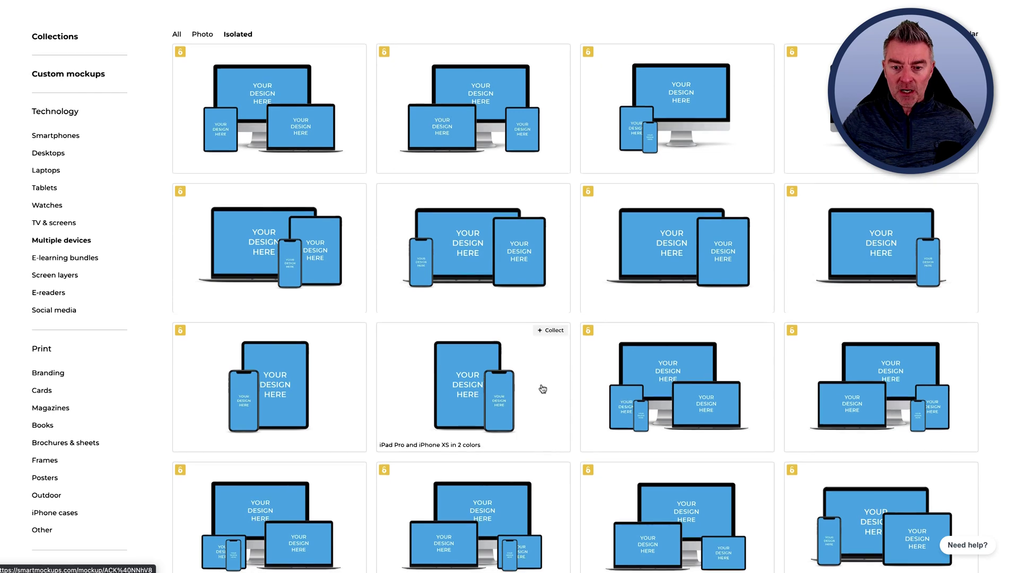
scroll(542, 389, down, 1)
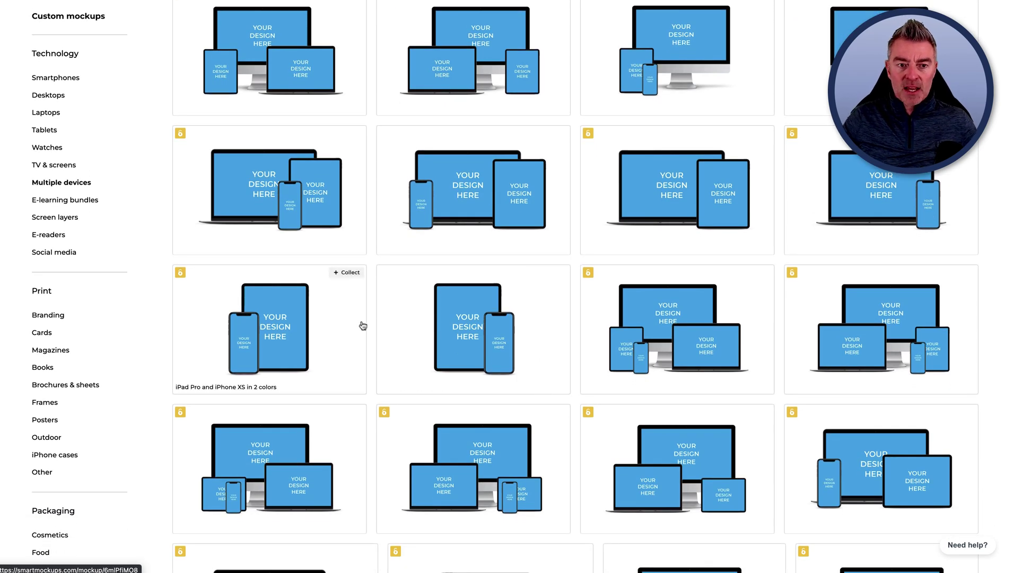
scroll(362, 325, up, 1)
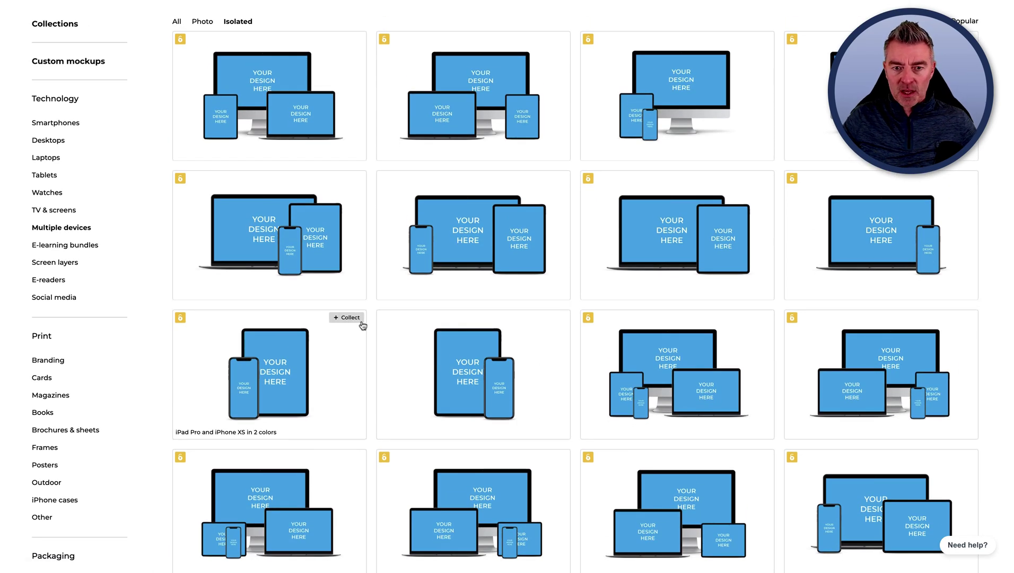
scroll(439, 92, up, 2)
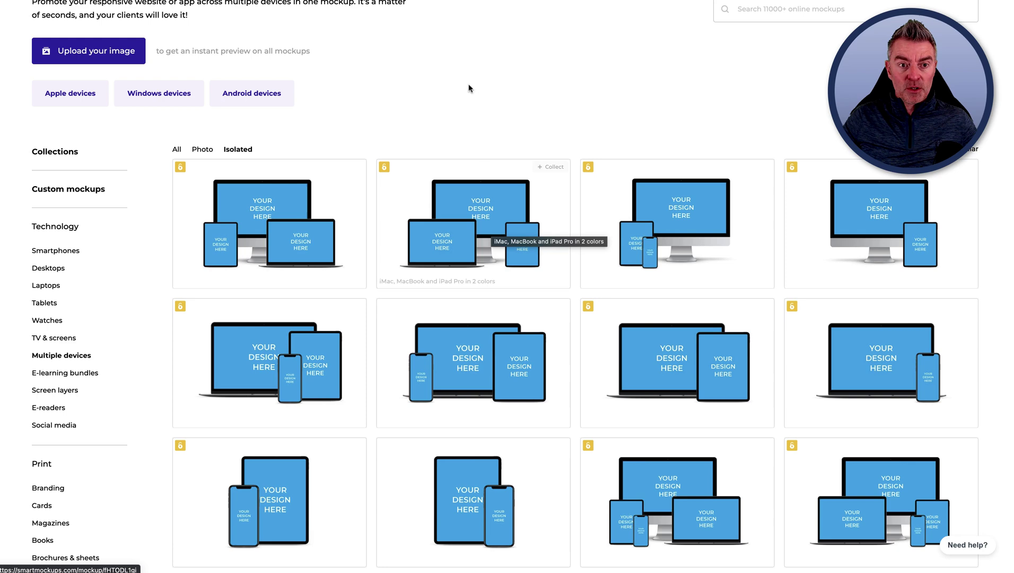
scroll(468, 79, up, 2)
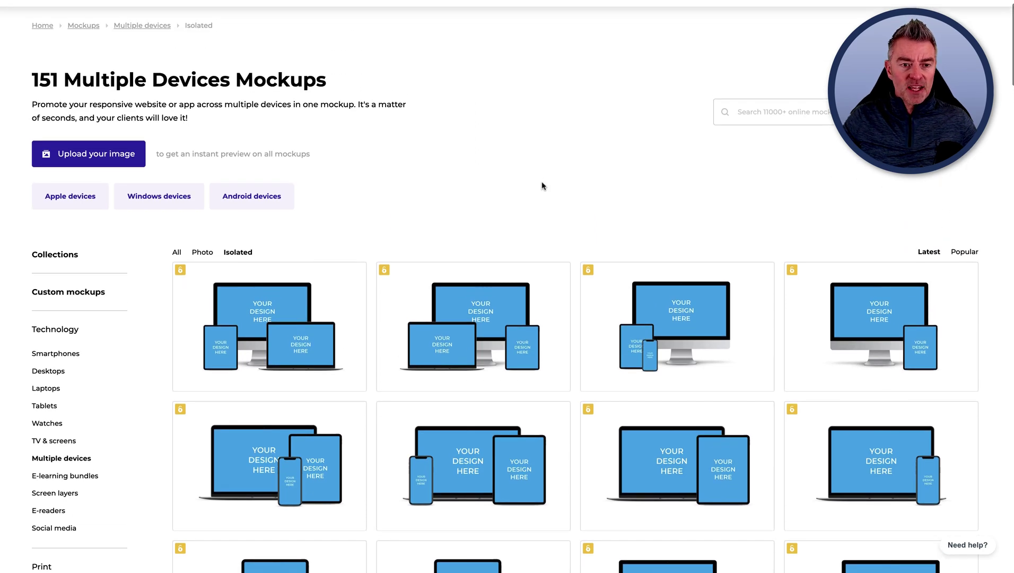
scroll(542, 185, up, 1)
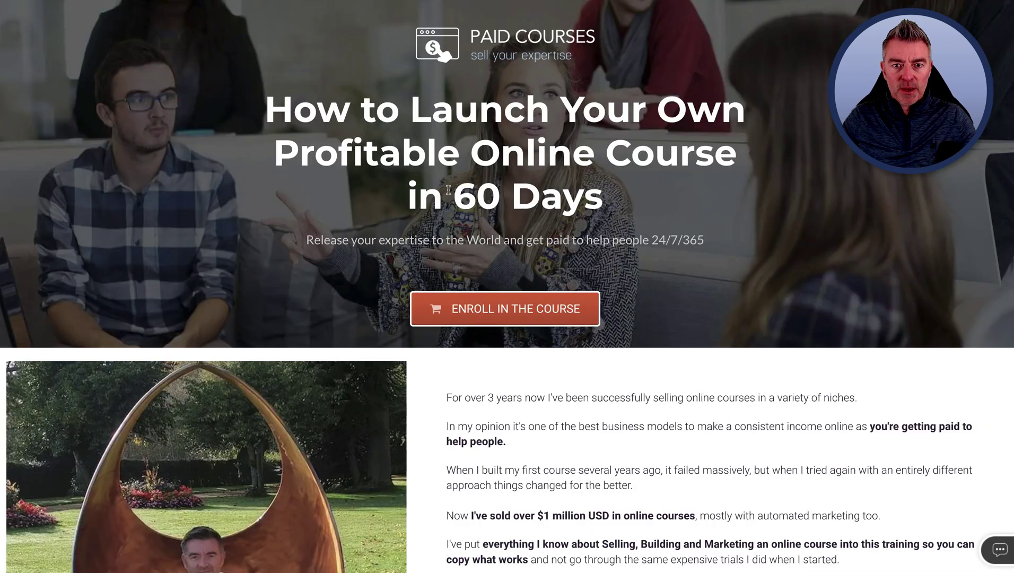
Step: Scroll the Paid Courses sales page and return to its 'How to Launch Your Own Profitable Online Course' banner
scroll(756, 260, down, 15)
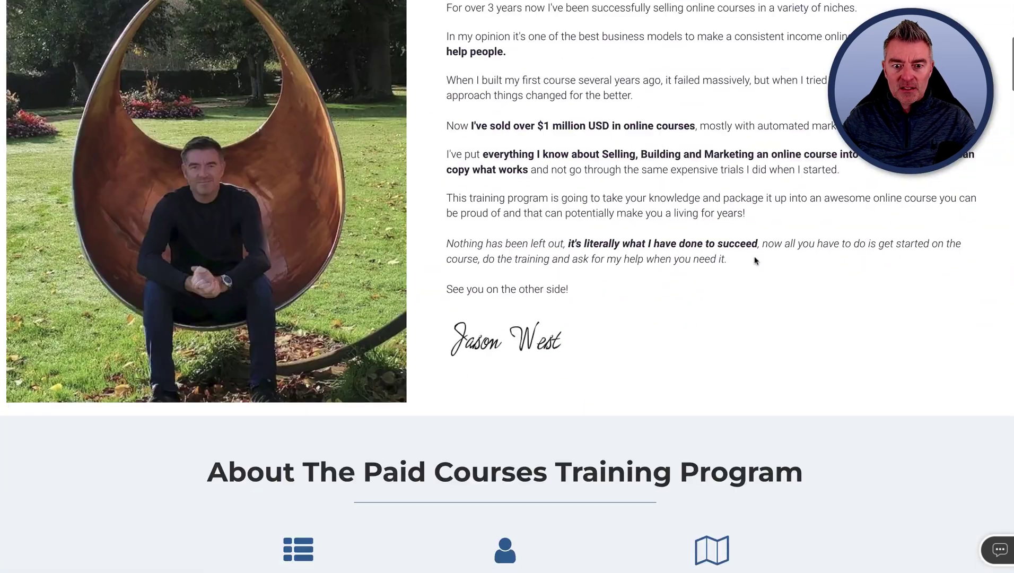
scroll(756, 260, down, 2)
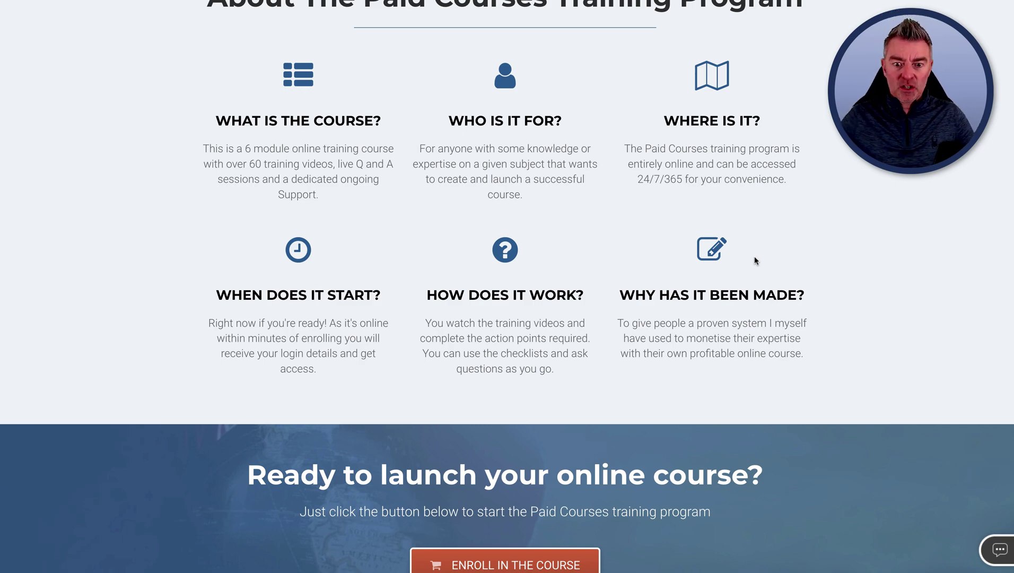
scroll(756, 260, up, 17)
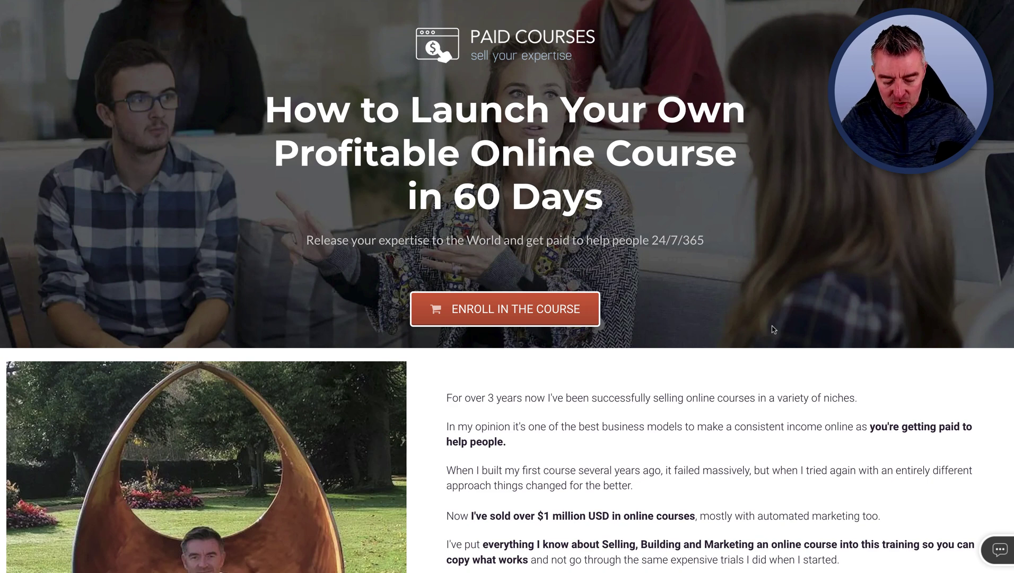
Step: Capture the top of the Paid Courses sales page as a full-width screenshot
key(super+shift+5)
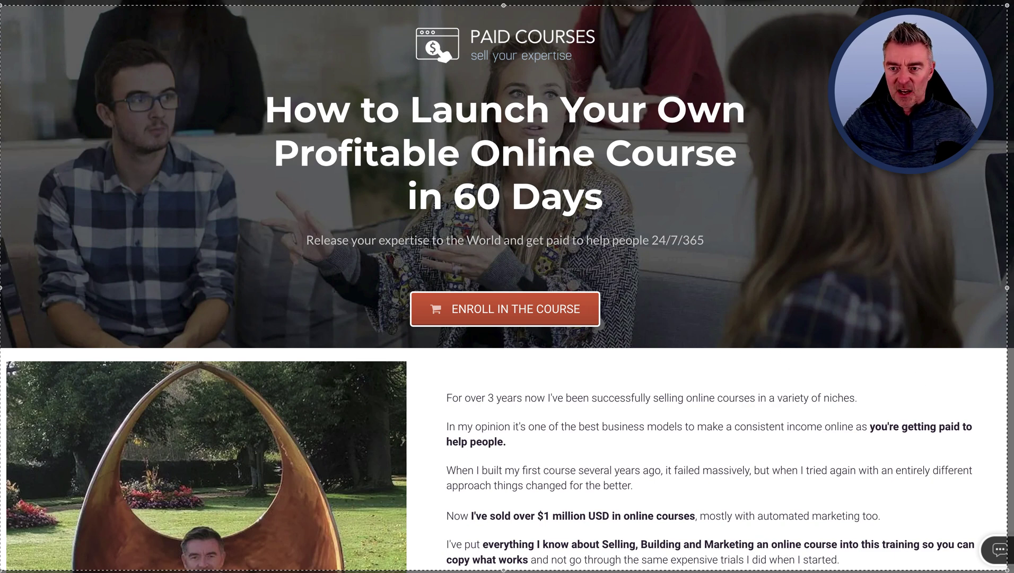
drag(1007, 288, 1011, 288)
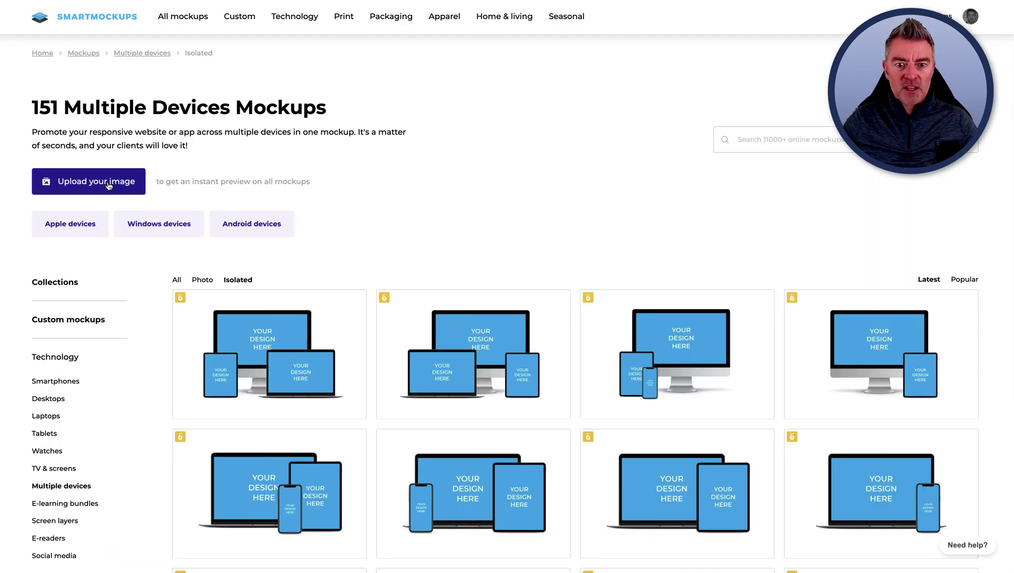
Step: Upload the Desktop sales-page screenshot so every Multiple Devices mockup previews it, then browse the previews
click(109, 185)
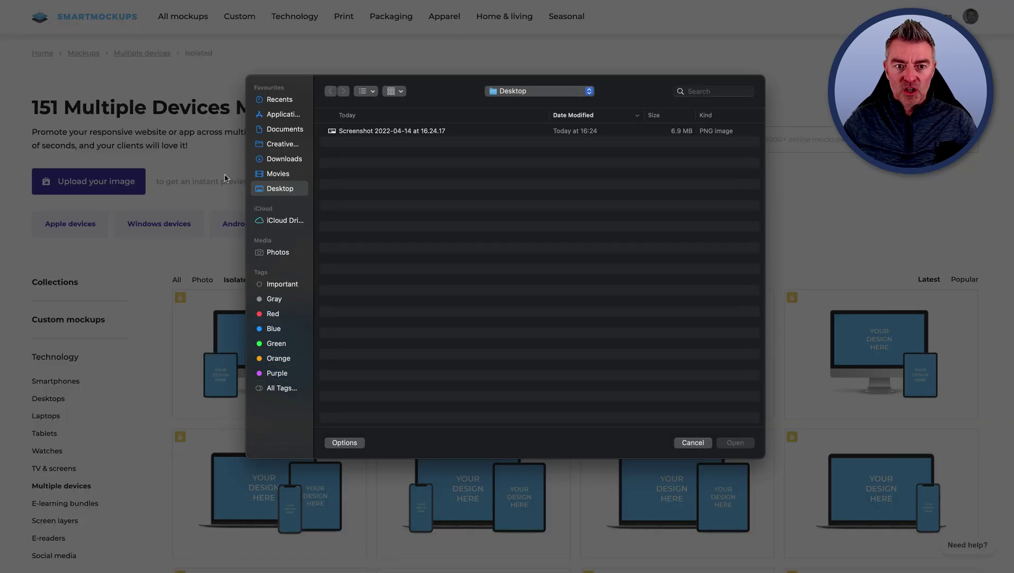
click(395, 132)
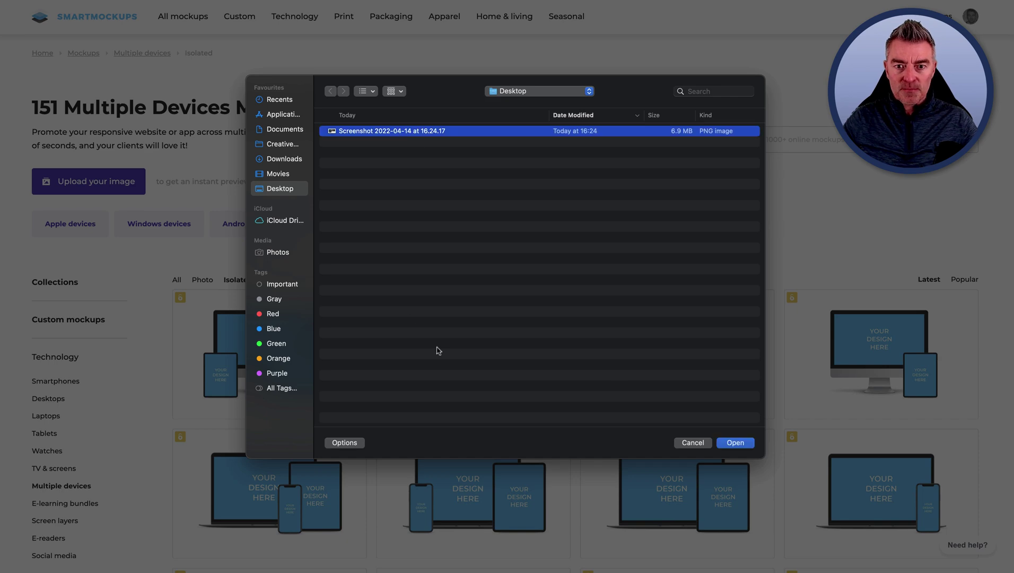
click(735, 443)
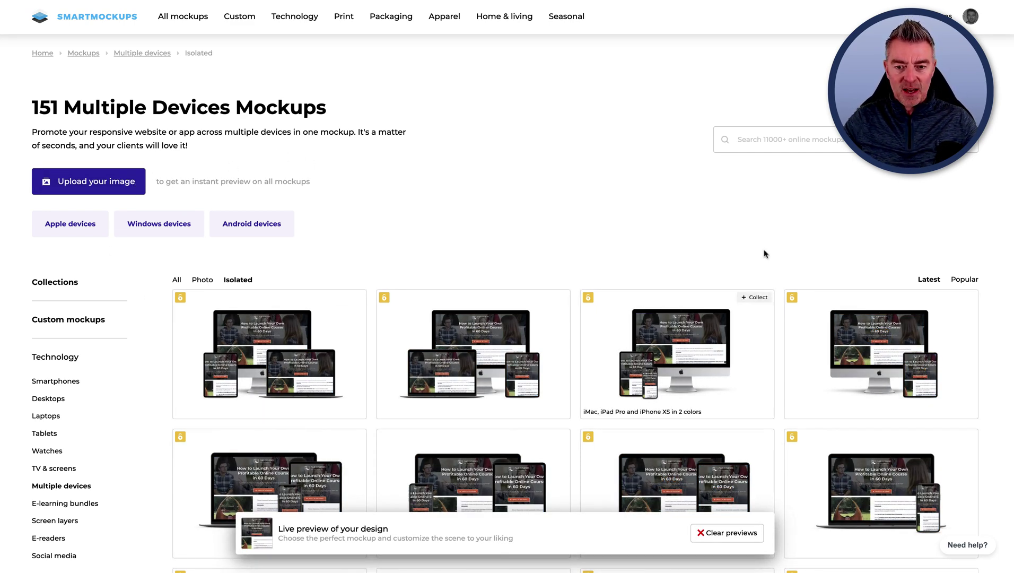
scroll(763, 191, down, 4)
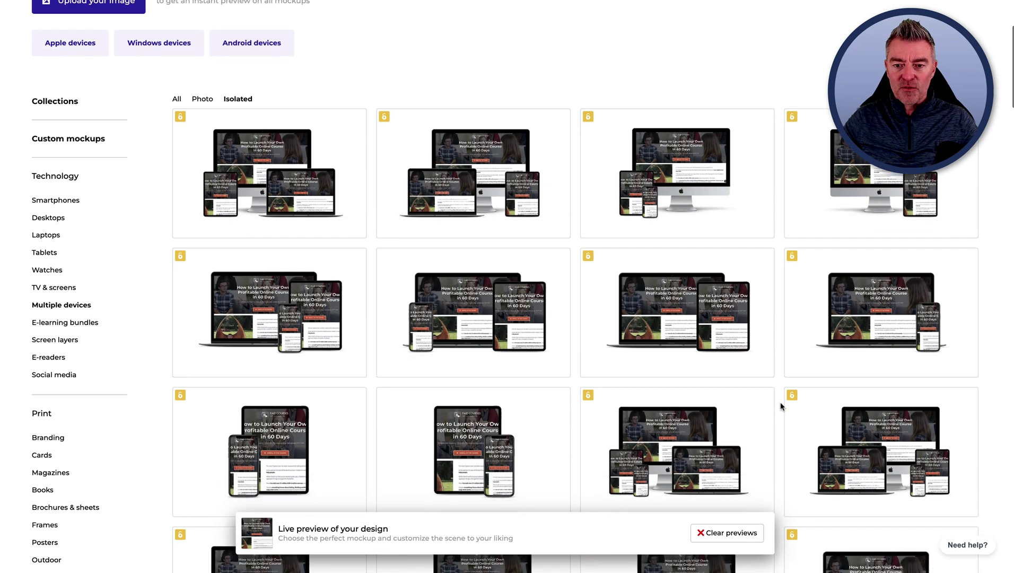
scroll(780, 406, down, 10)
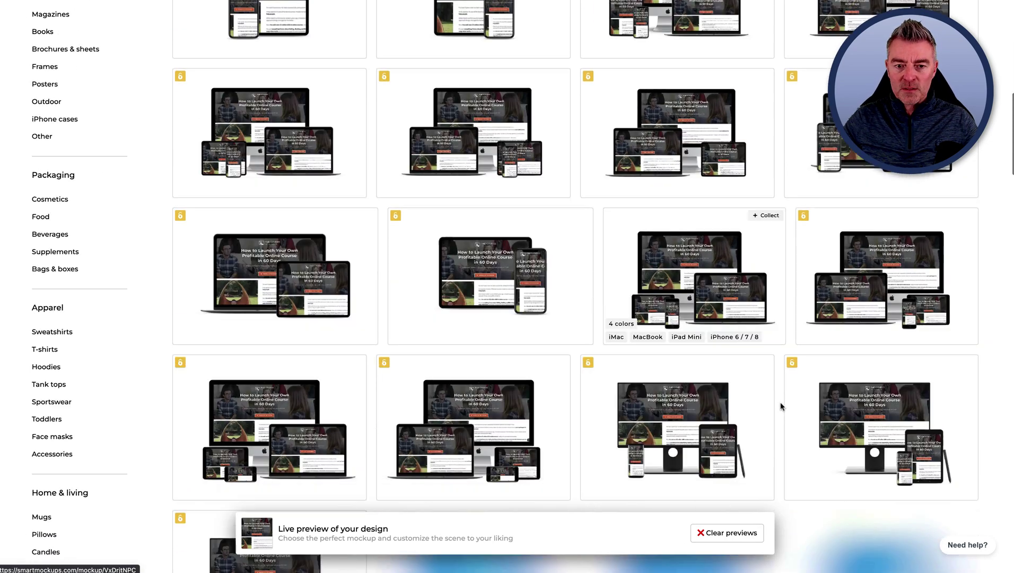
scroll(780, 406, down, 4)
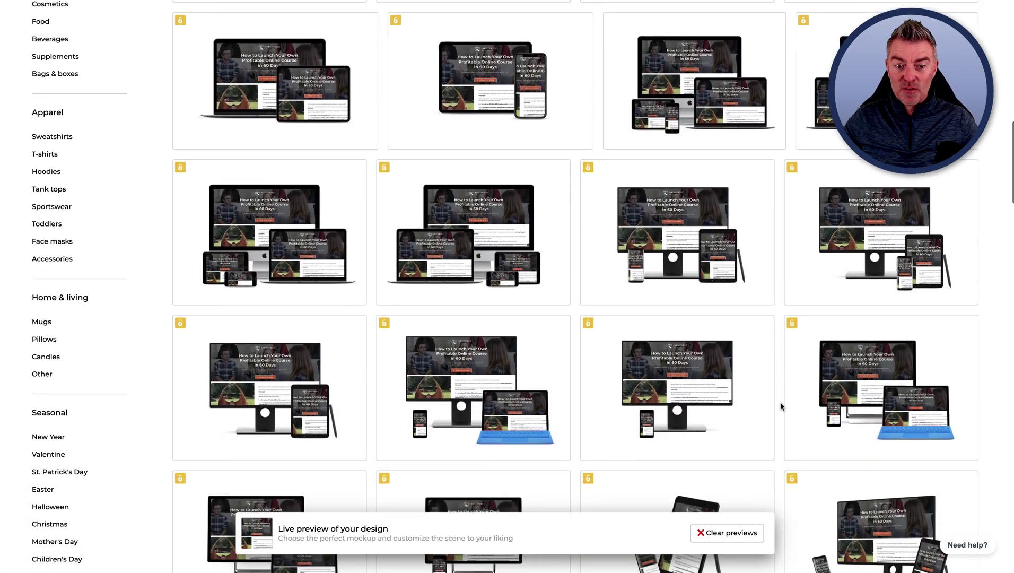
scroll(780, 406, down, 1)
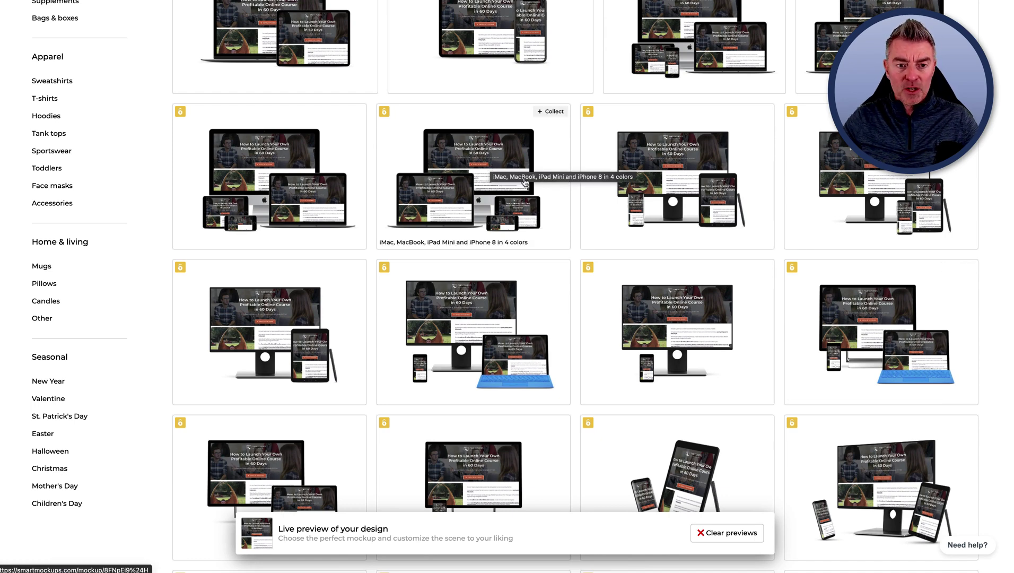
scroll(709, 233, down, 3)
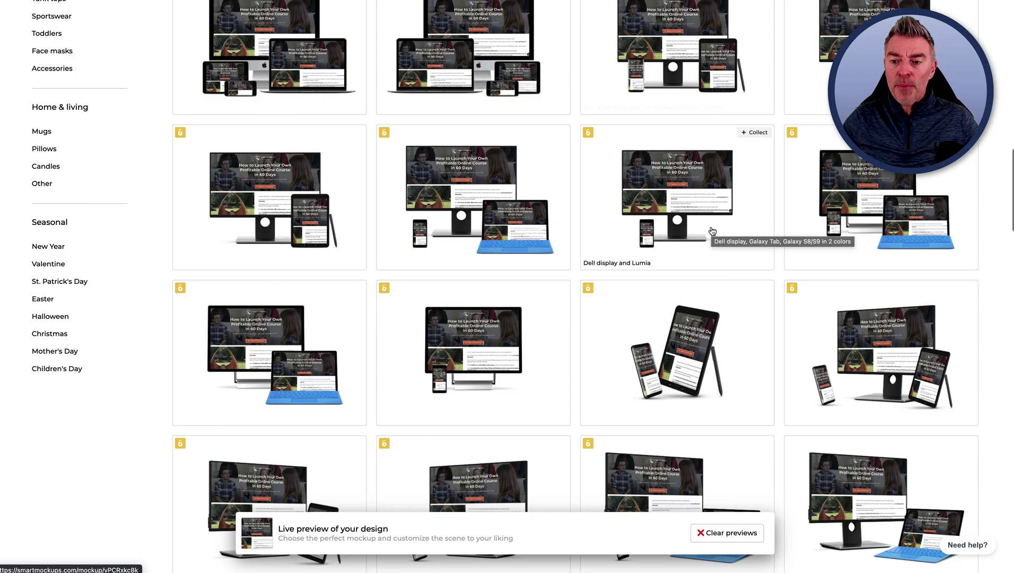
scroll(683, 334, down, 3)
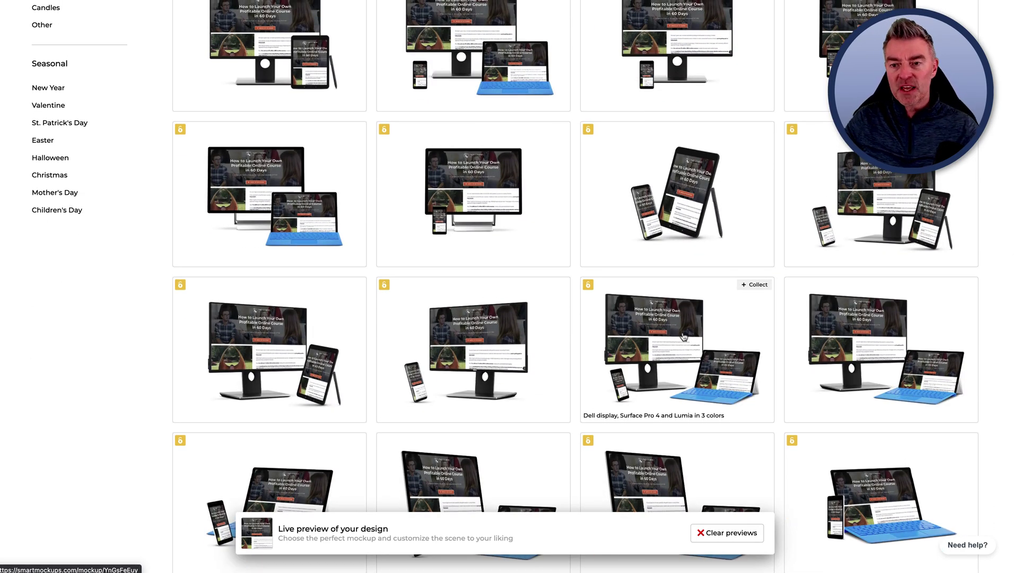
scroll(683, 336, up, 2)
scroll(683, 336, up, 15)
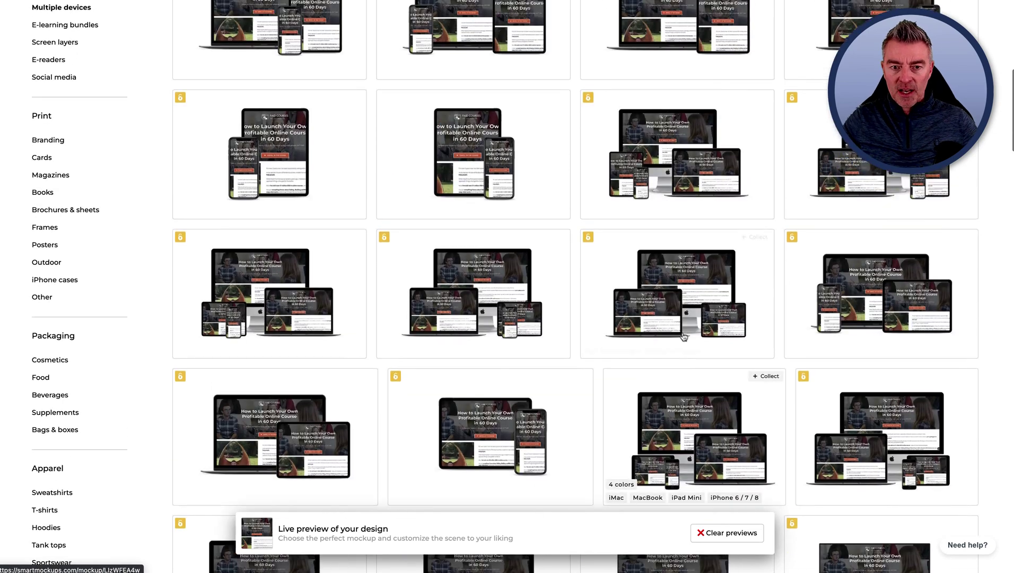
scroll(682, 336, up, 5)
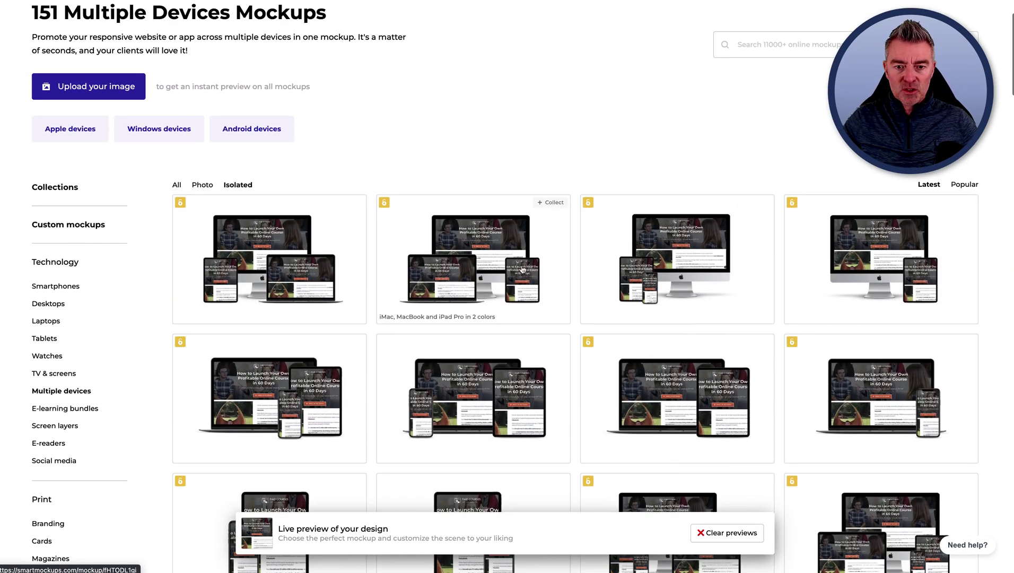
Step: Open the 'iMac, MacBook and iPad Pro in 2 colors' mockup
click(496, 261)
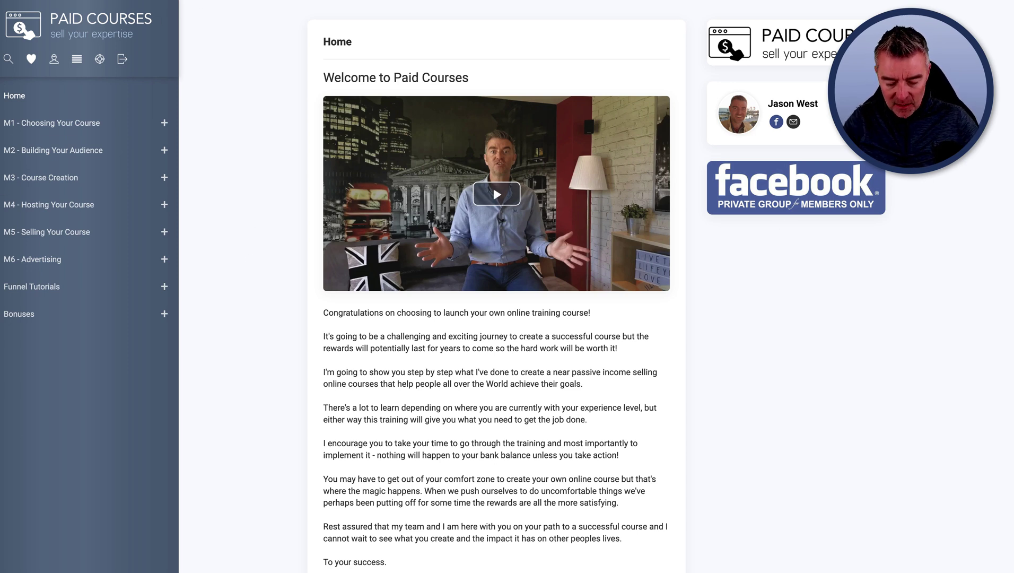
Step: Take a full-screen screenshot of the 'Welcome to Paid Courses' member home page
key(super+shift+5)
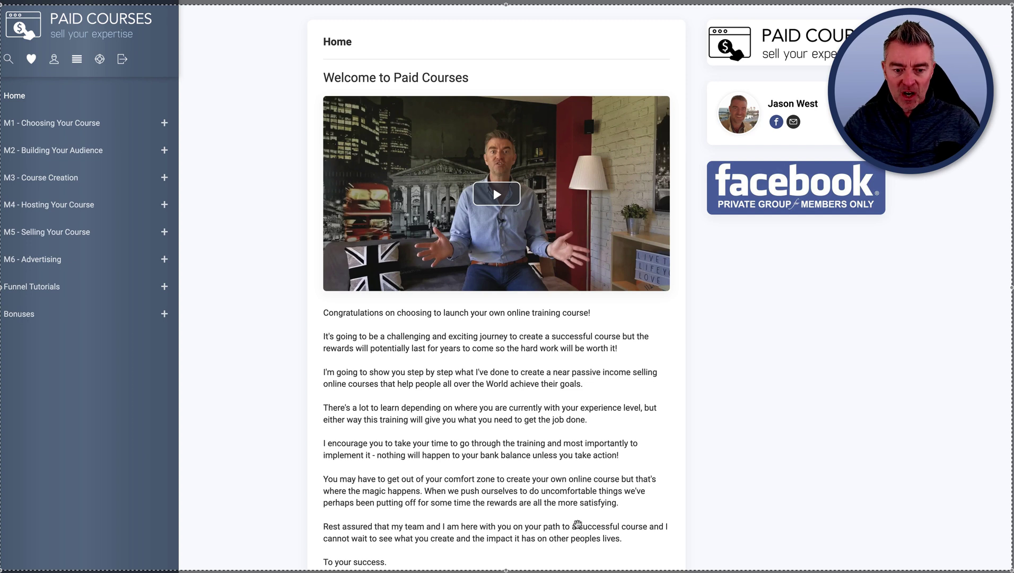
key(Return)
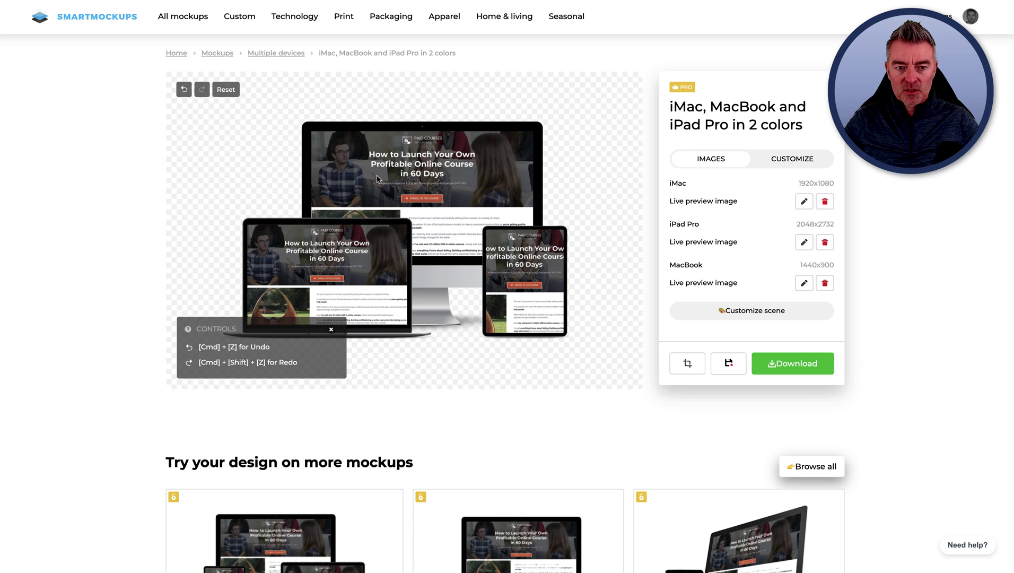
Step: Replace the MacBook screen image with the member-site screenshot 16.25.34
click(802, 285)
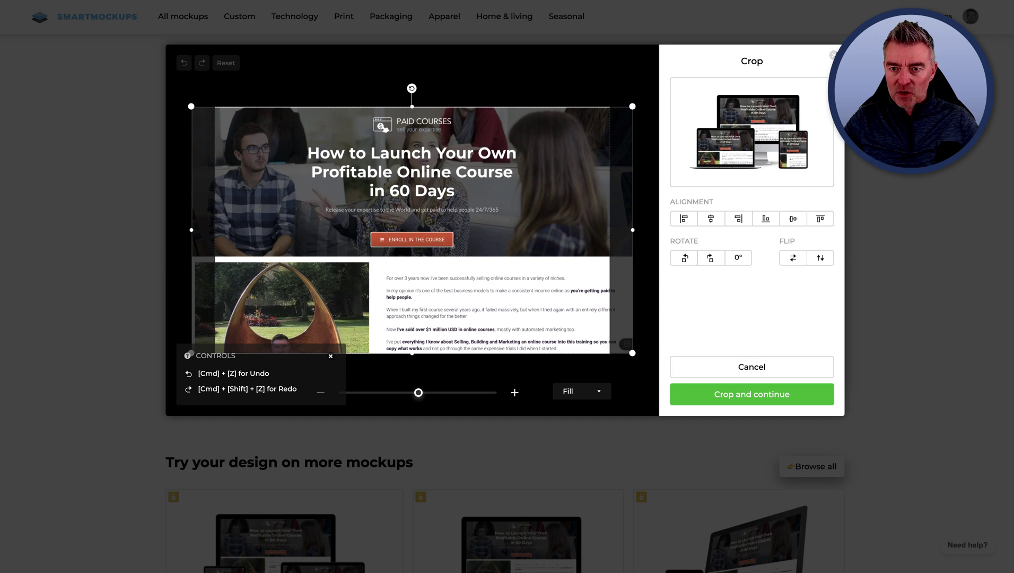
key(Escape)
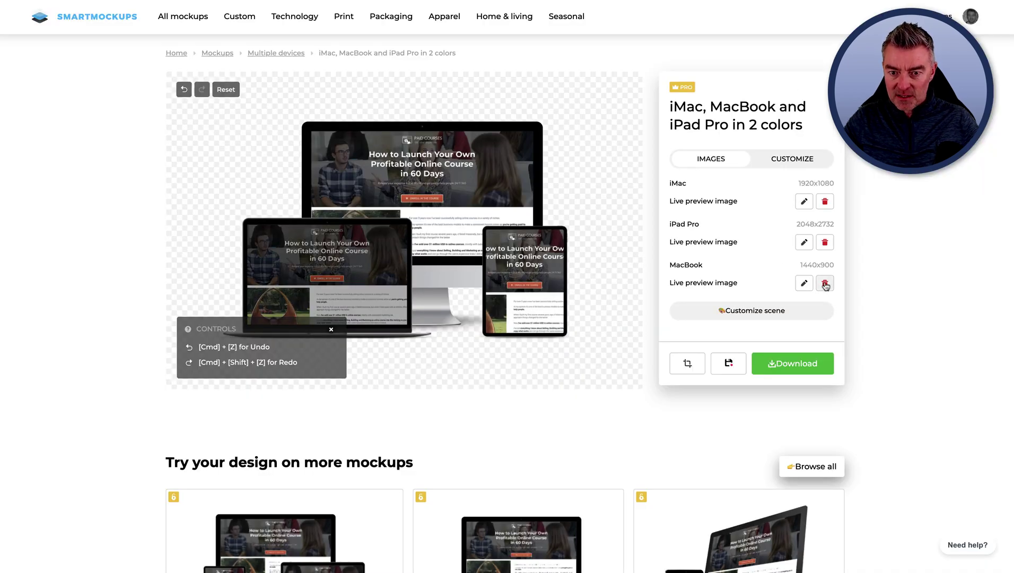
click(825, 283)
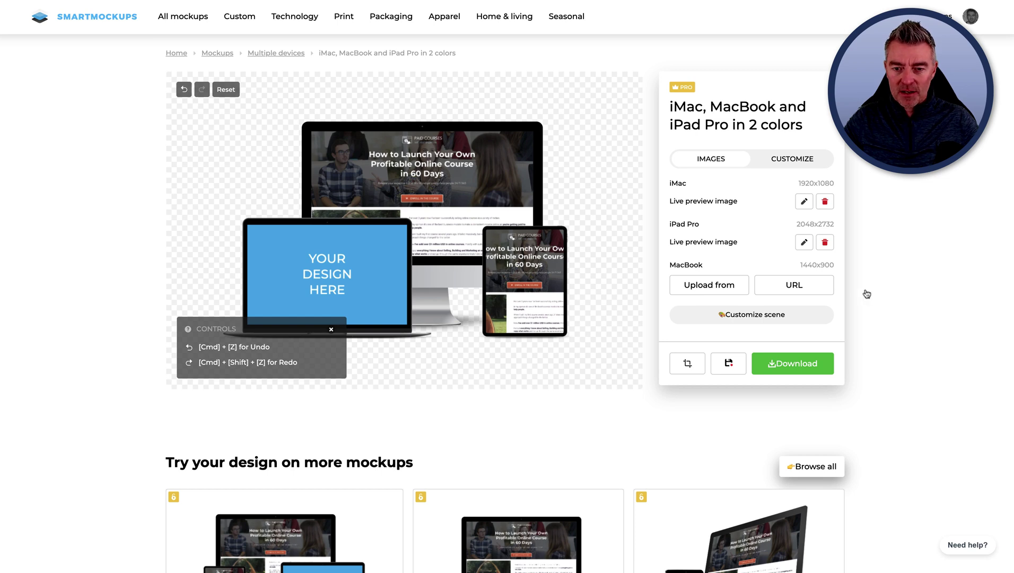
click(697, 289)
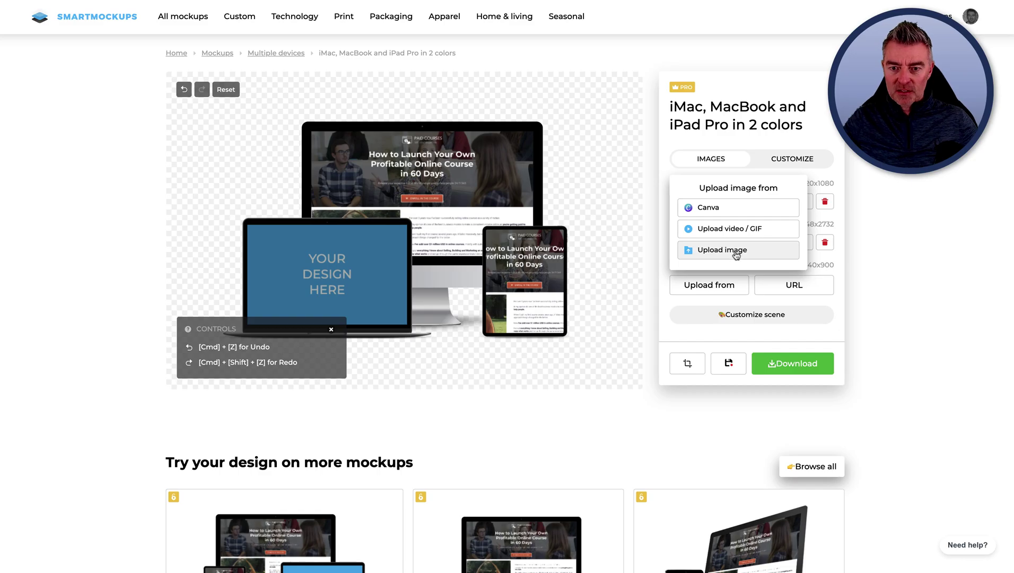
click(735, 255)
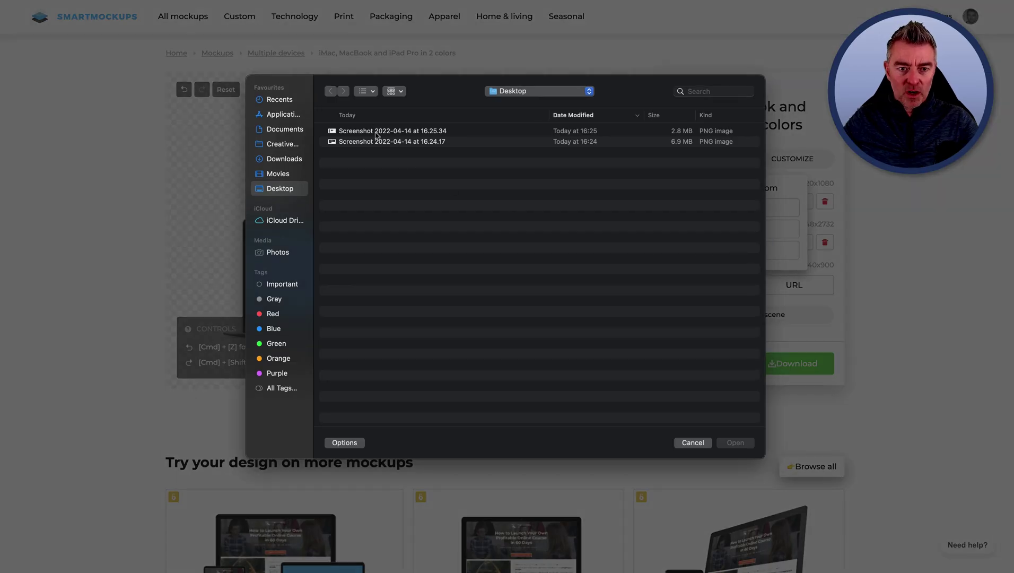
click(378, 131)
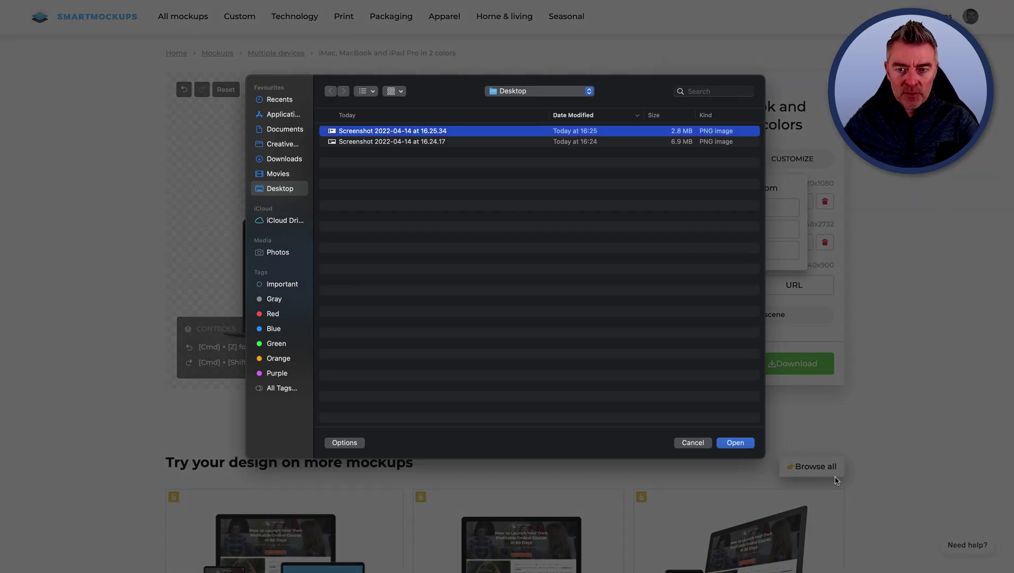
click(745, 443)
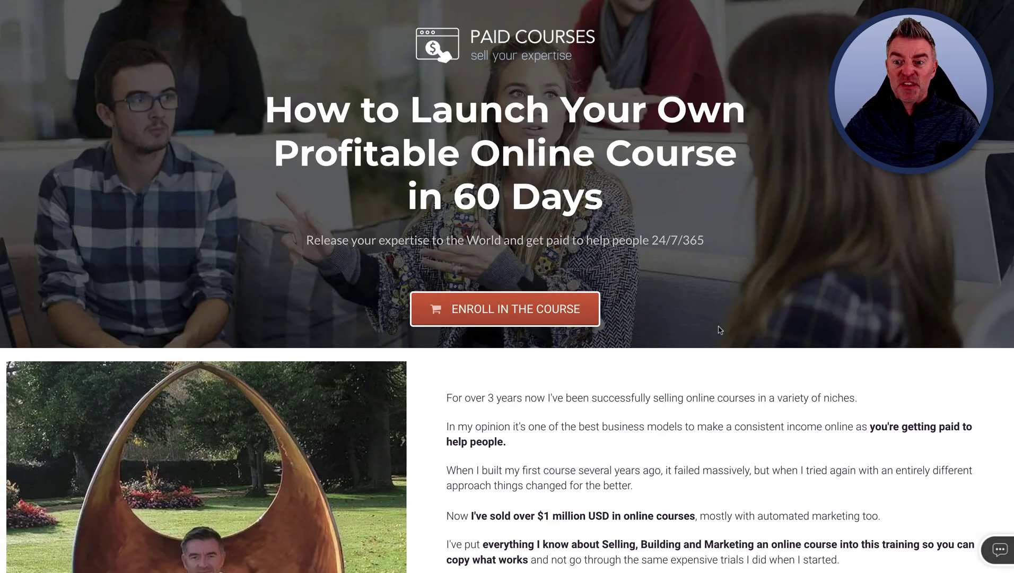
Step: Scroll to the sales page's Step by Step Training modules and capture that region as a screenshot
scroll(719, 330, down, 12)
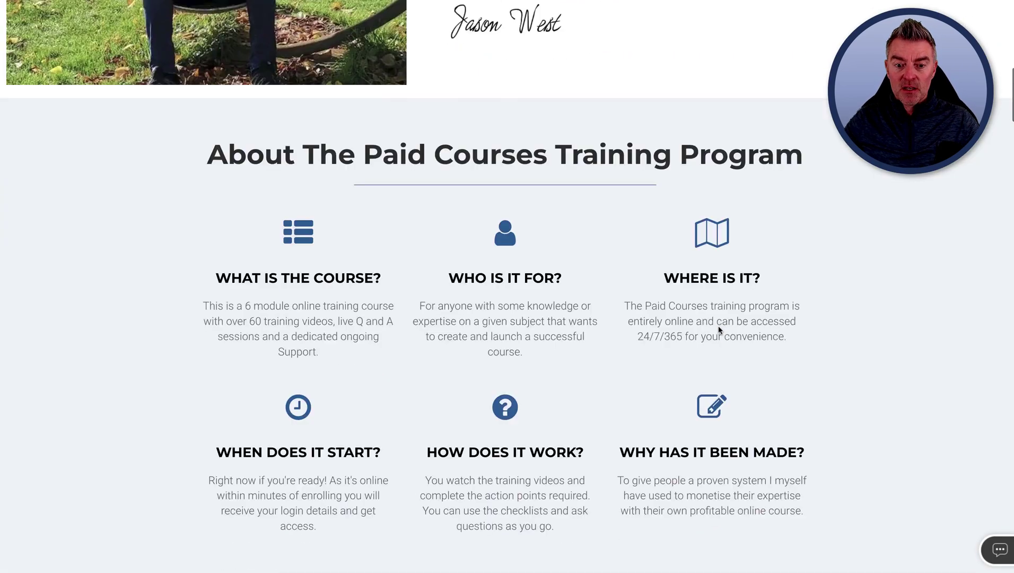
scroll(720, 330, down, 12)
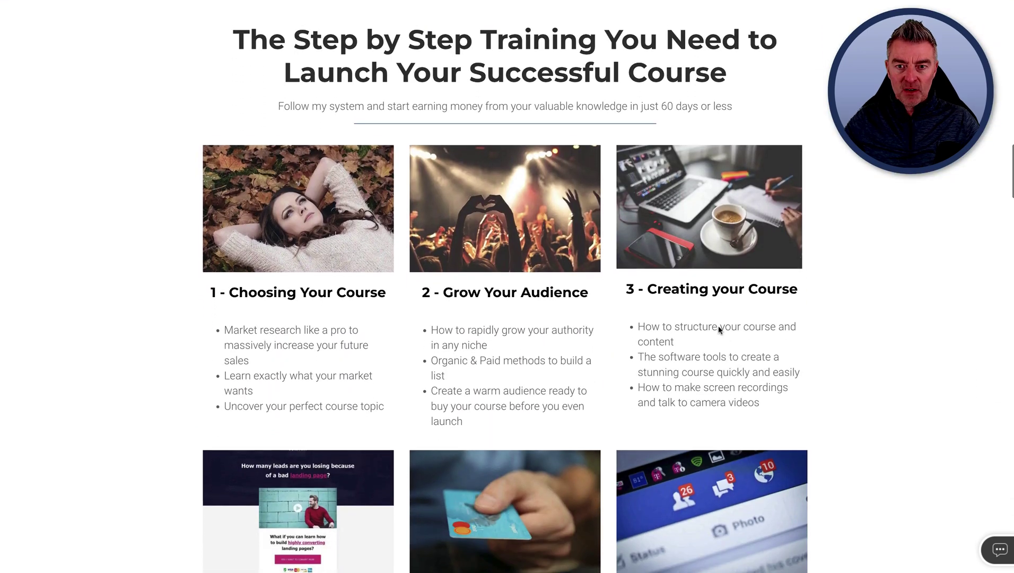
scroll(720, 330, down, 1)
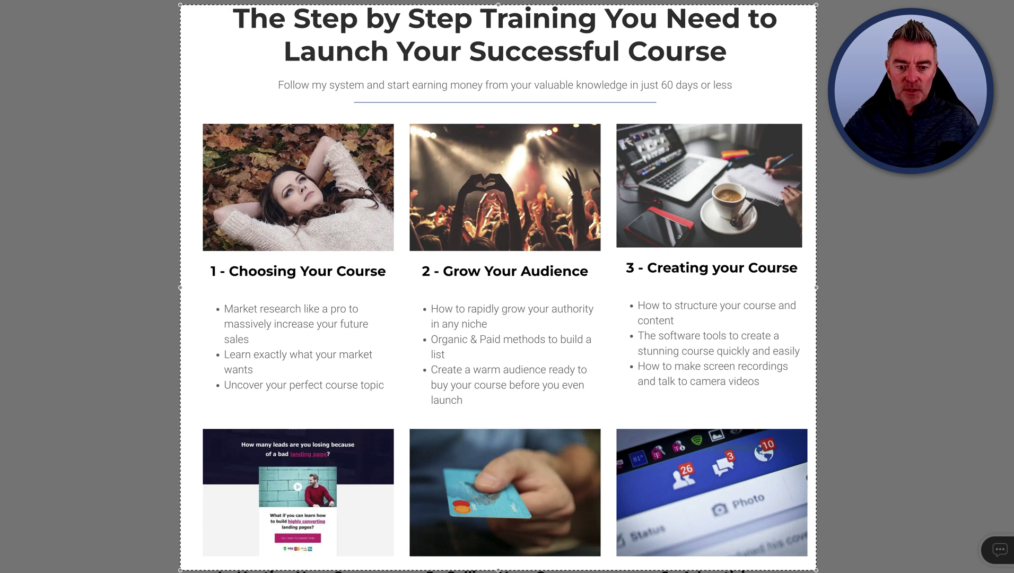
key(Return)
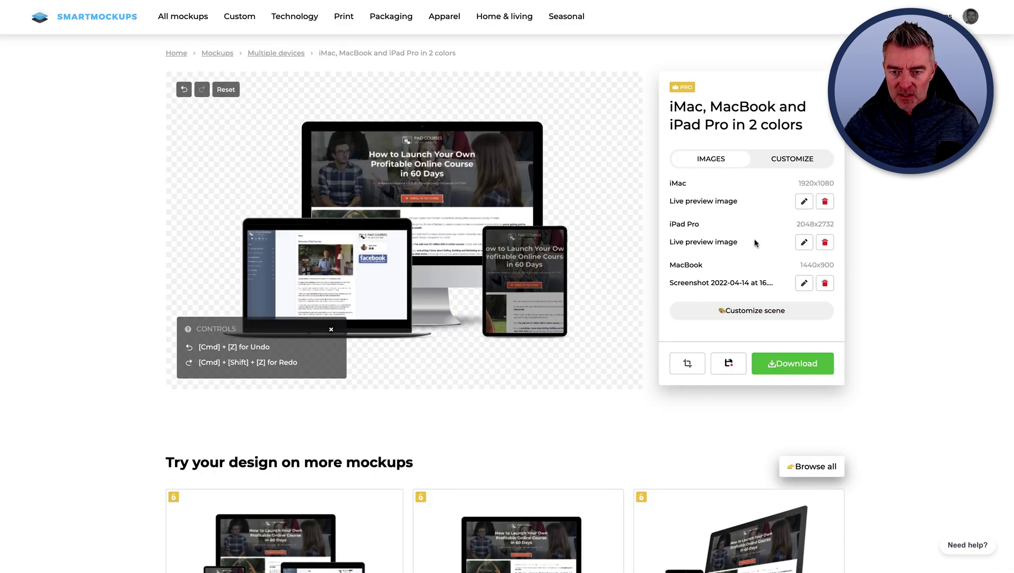
Step: Replace the iPad Pro screen image with the uploaded Screenshot 2022-04-14 at 16.27.02
click(826, 247)
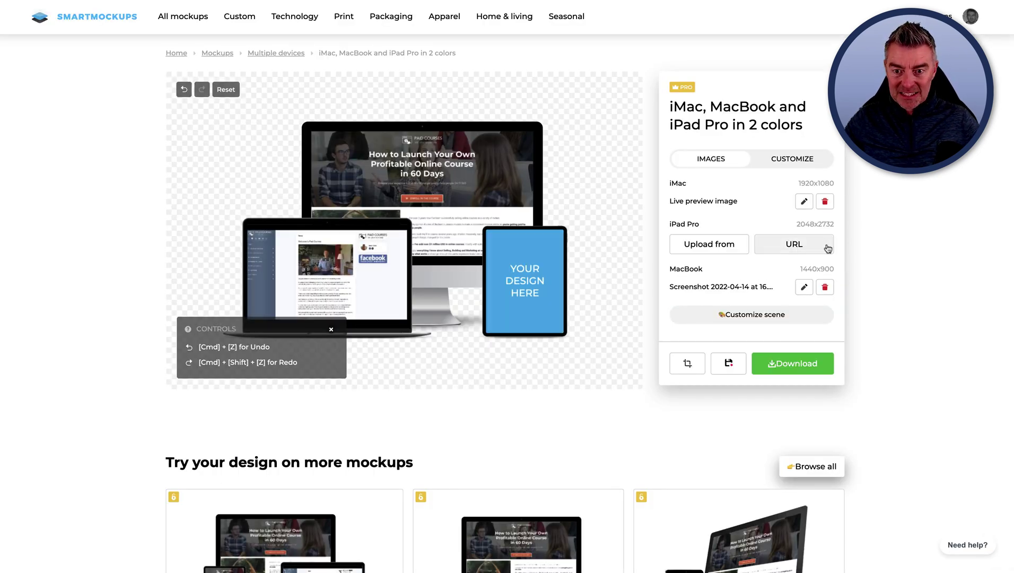
click(724, 244)
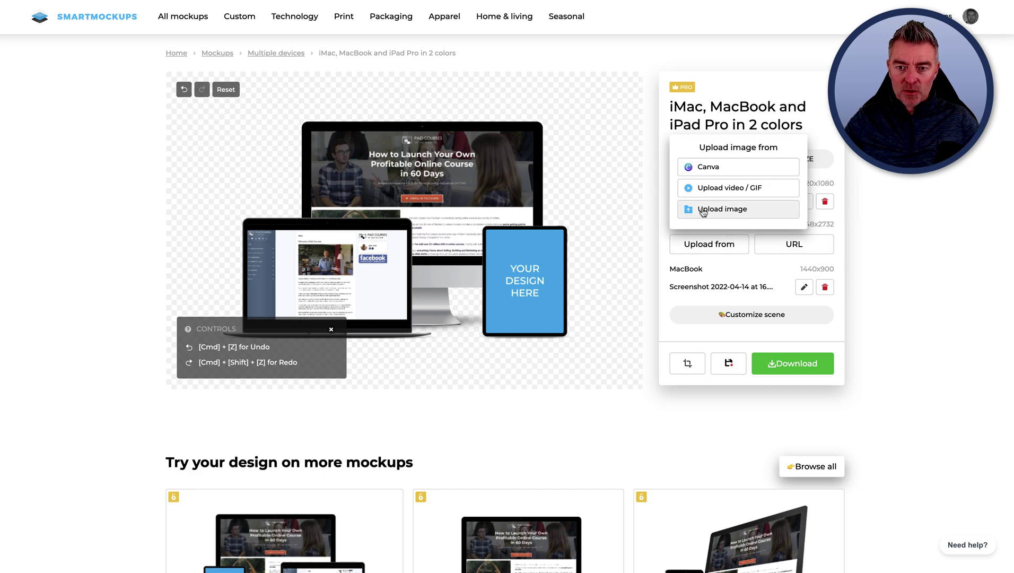
click(701, 208)
click(356, 133)
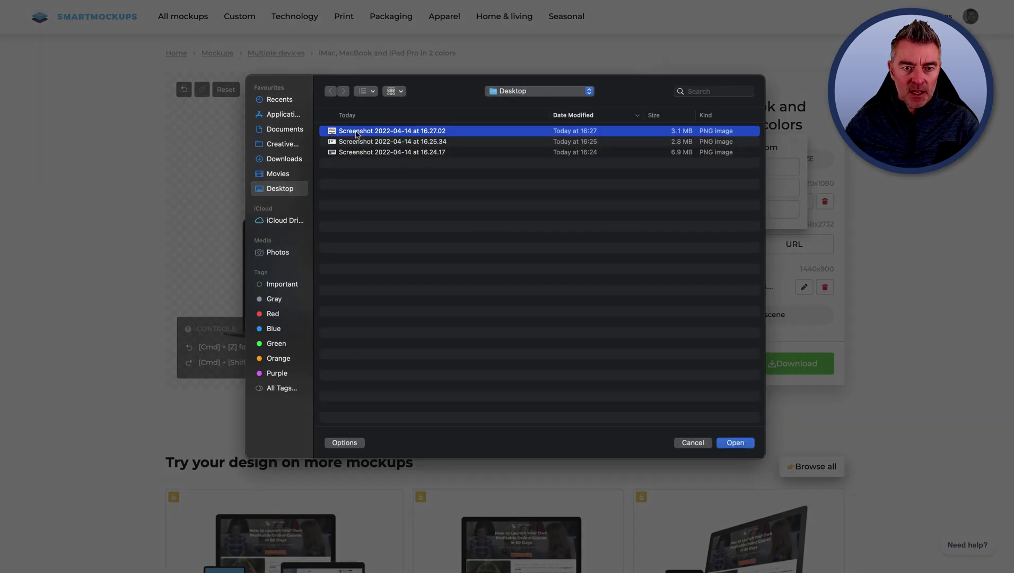
click(736, 442)
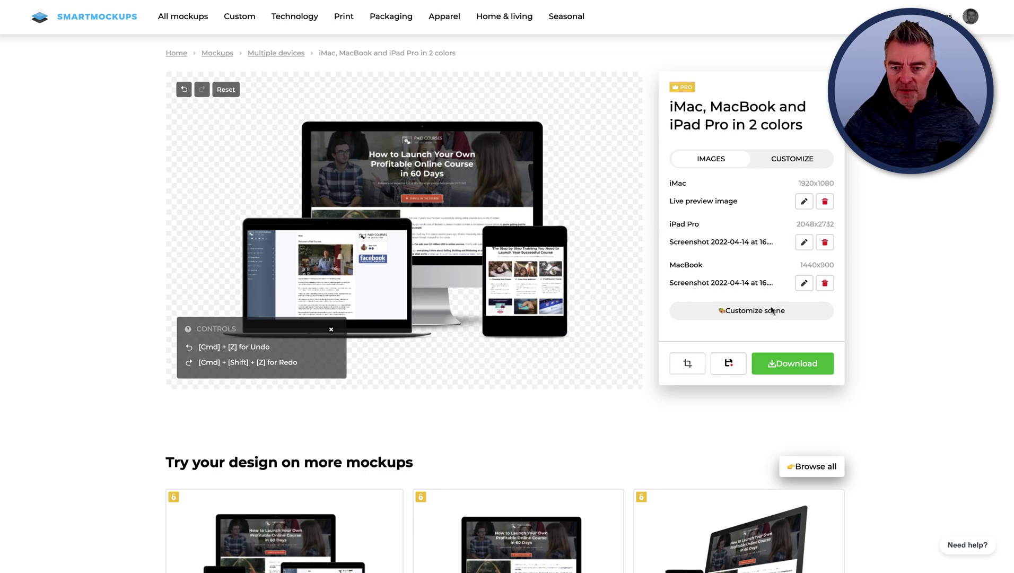
Step: Enlarge the iPad screenshot in the crop editor until it fills the tablet display, then apply the crop
click(804, 284)
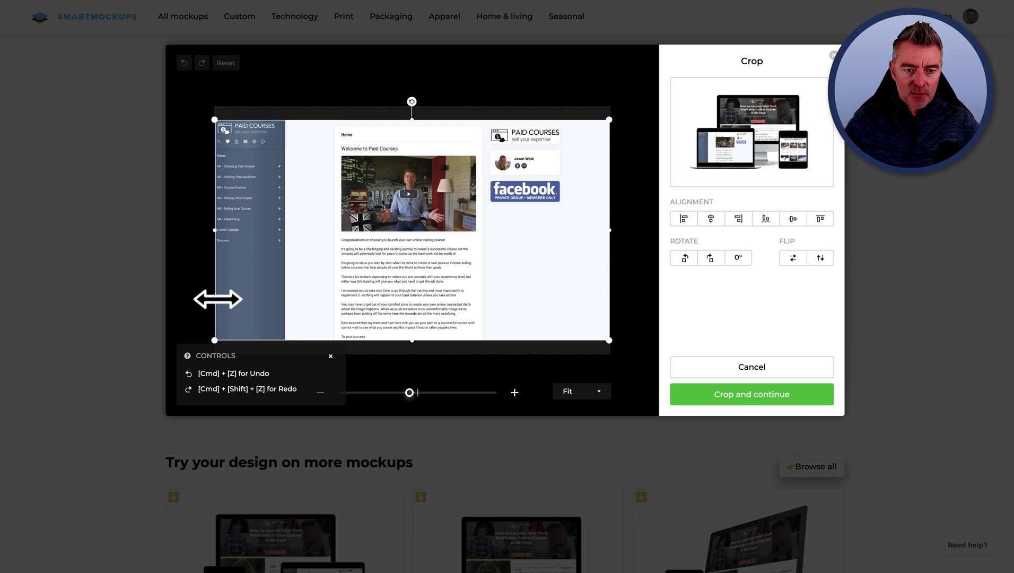
click(832, 56)
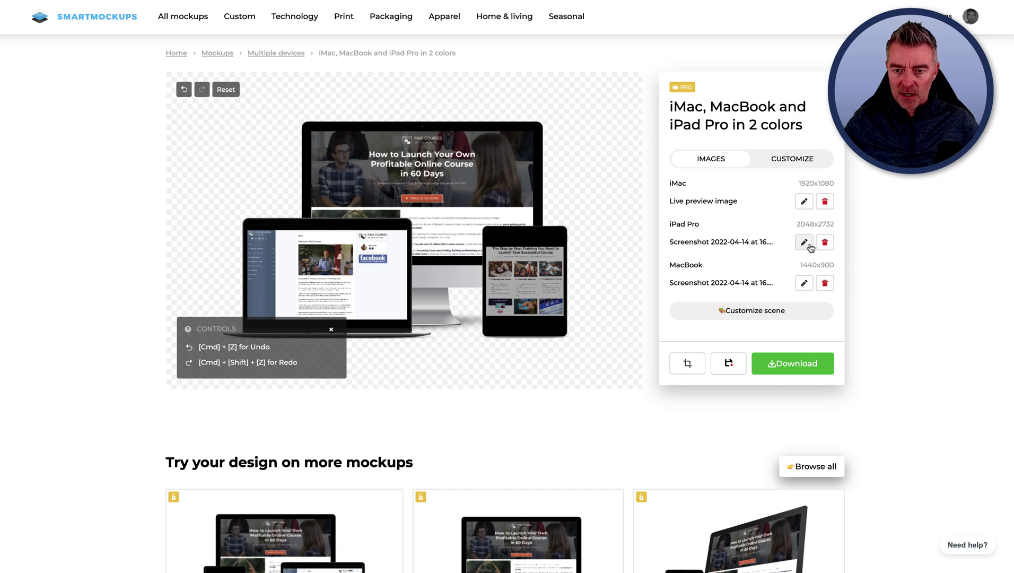
click(806, 243)
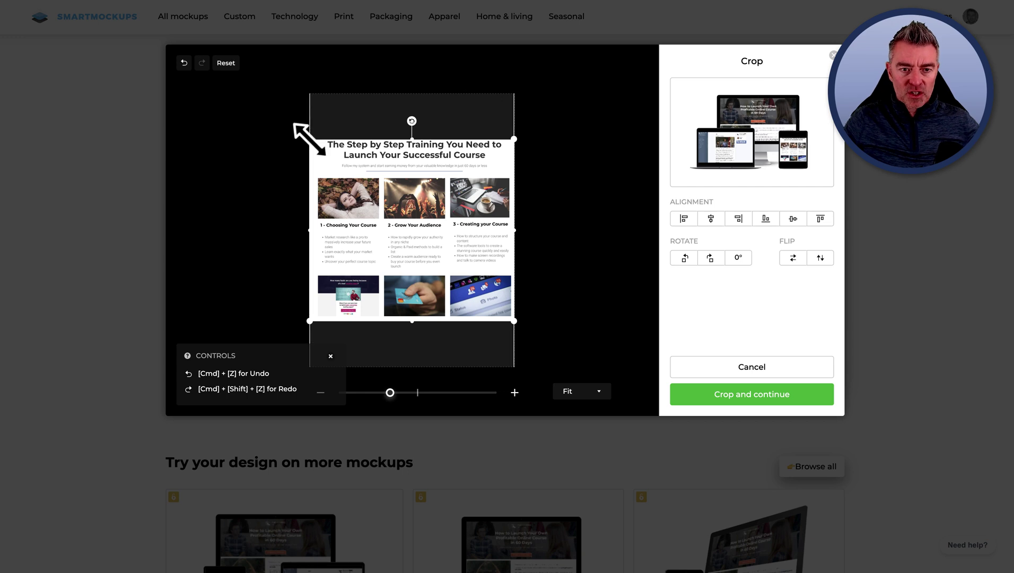
drag(309, 139, 258, 94)
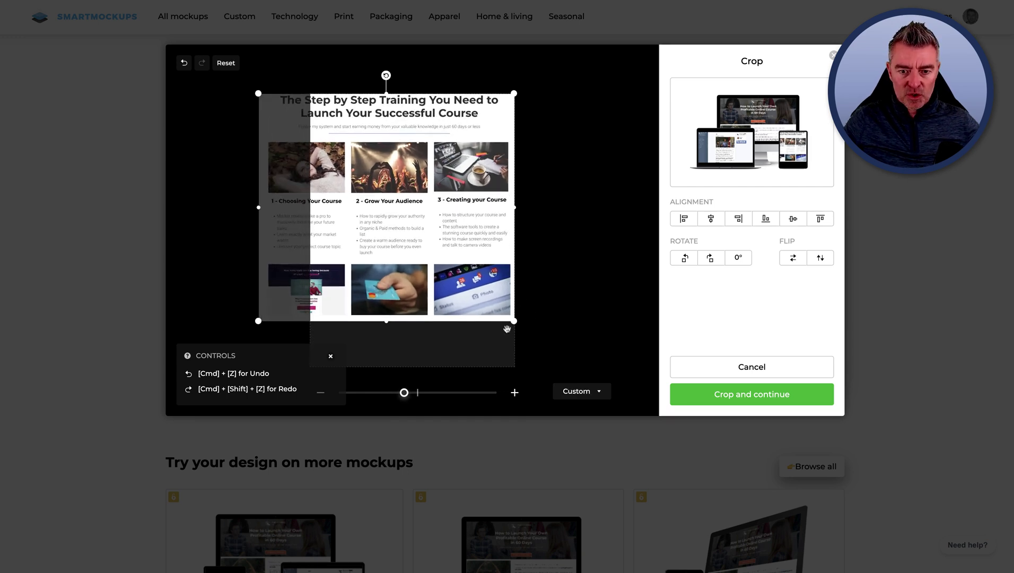
drag(515, 322, 570, 371)
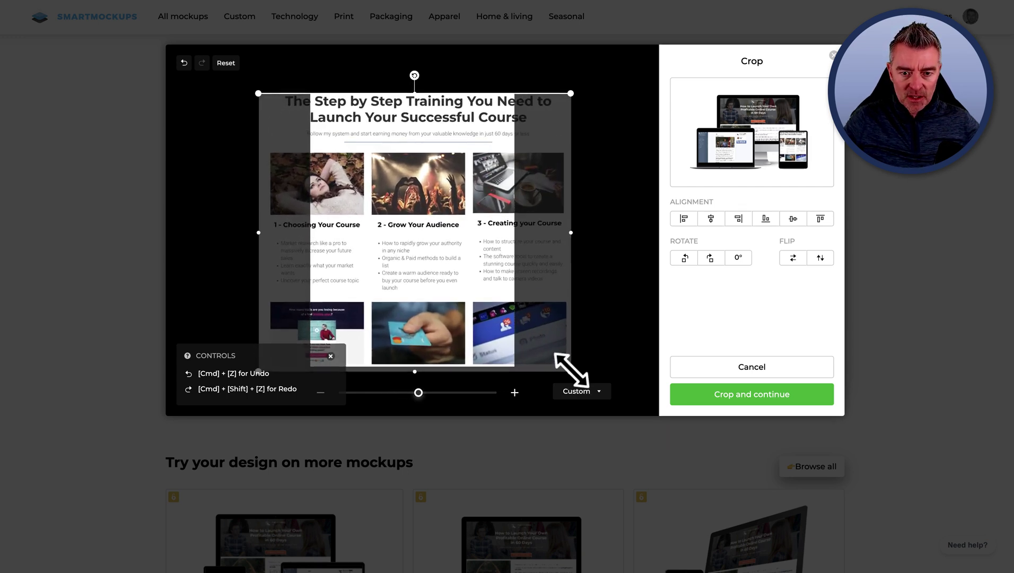
drag(450, 315, 454, 312)
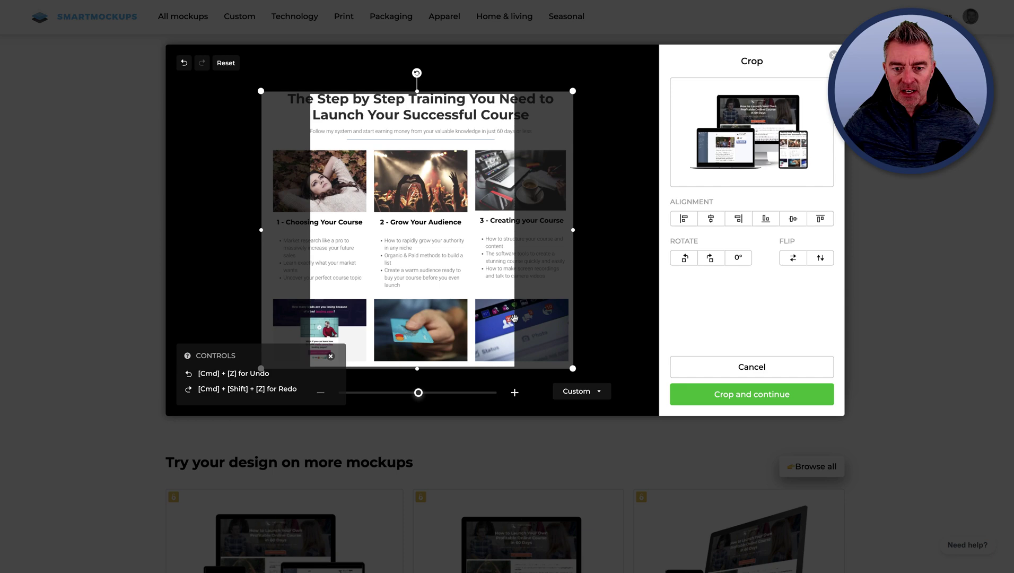
click(717, 402)
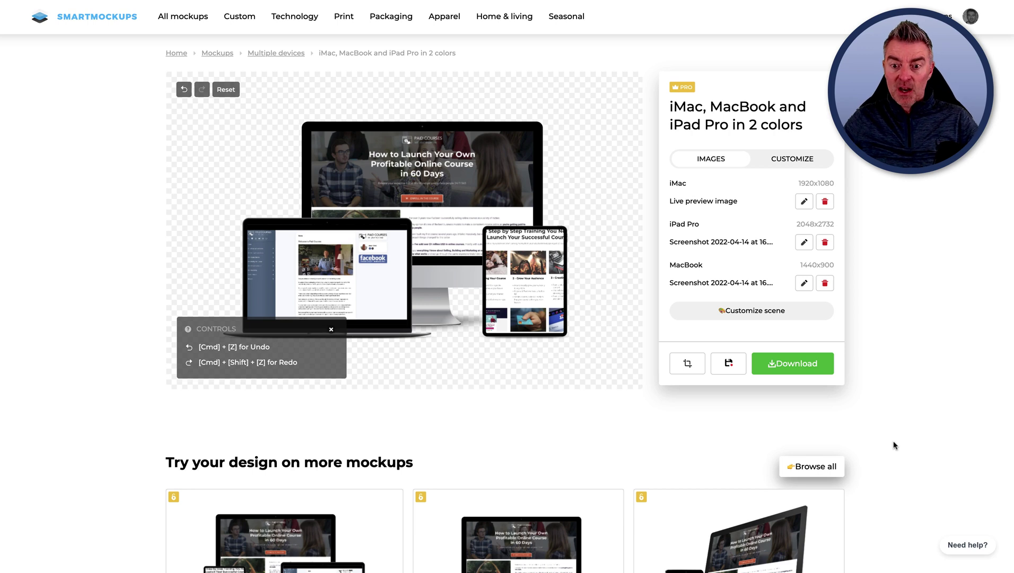
Step: Try the New Logo branding on the mockup, then reset branding to none
click(779, 160)
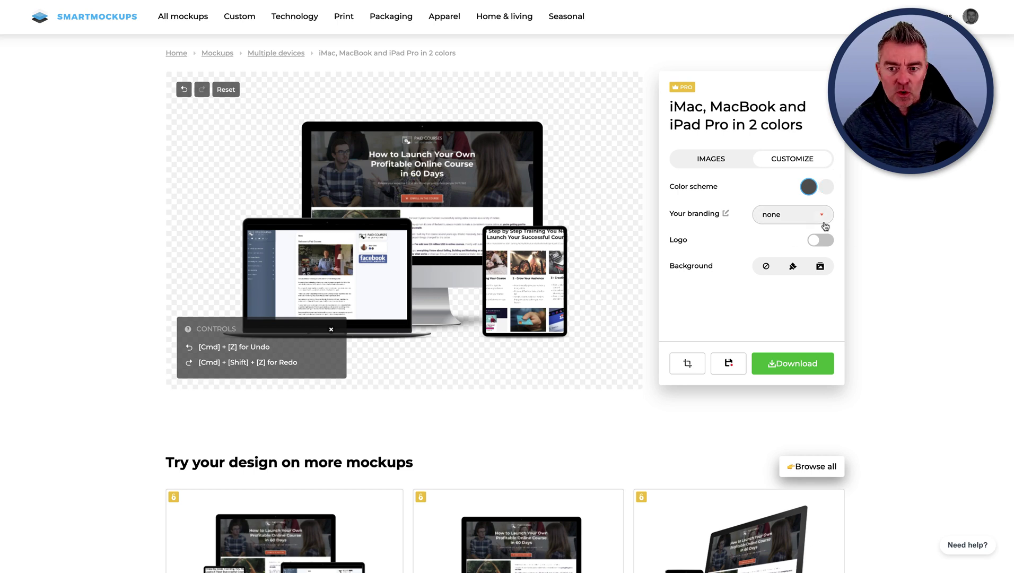
click(822, 222)
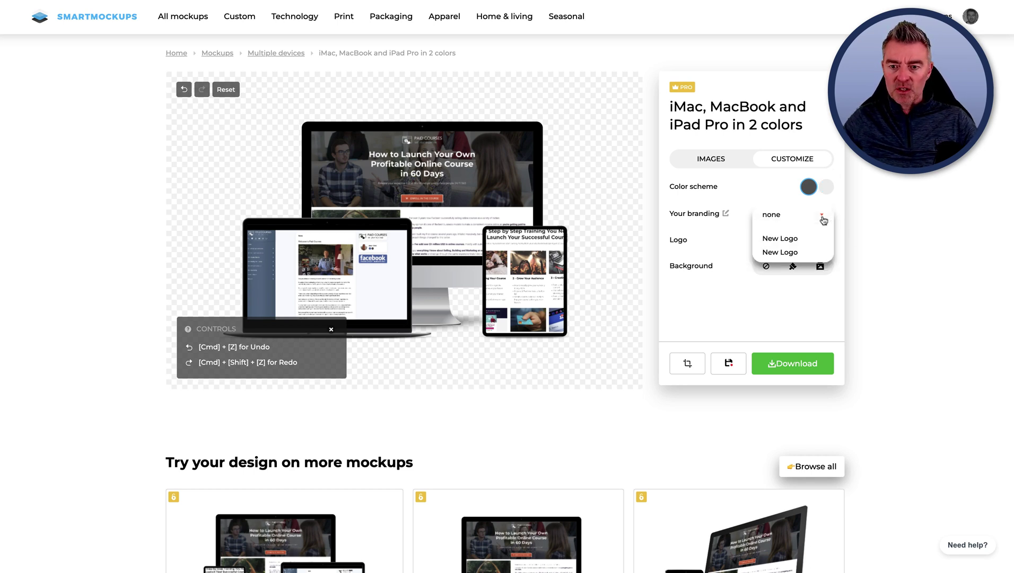
click(793, 236)
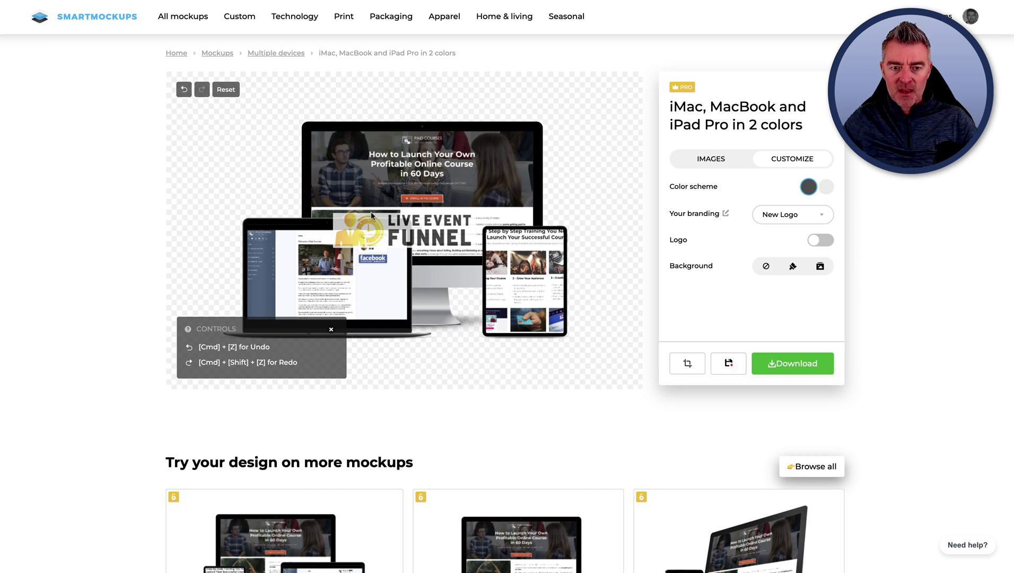
click(821, 217)
click(776, 238)
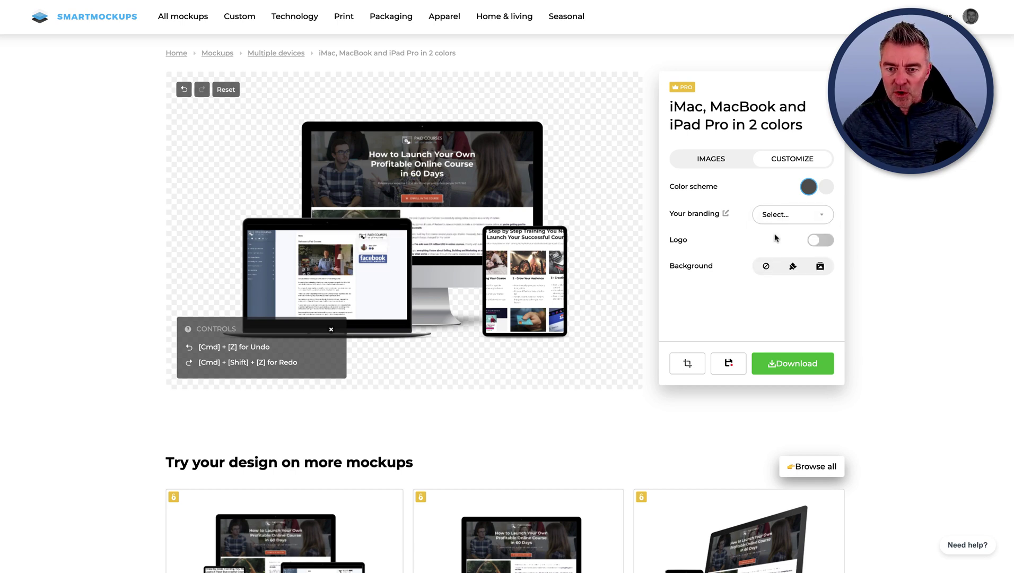
Step: Try dark grey, orange and red gradient backgrounds, settling on the green gradient
click(792, 270)
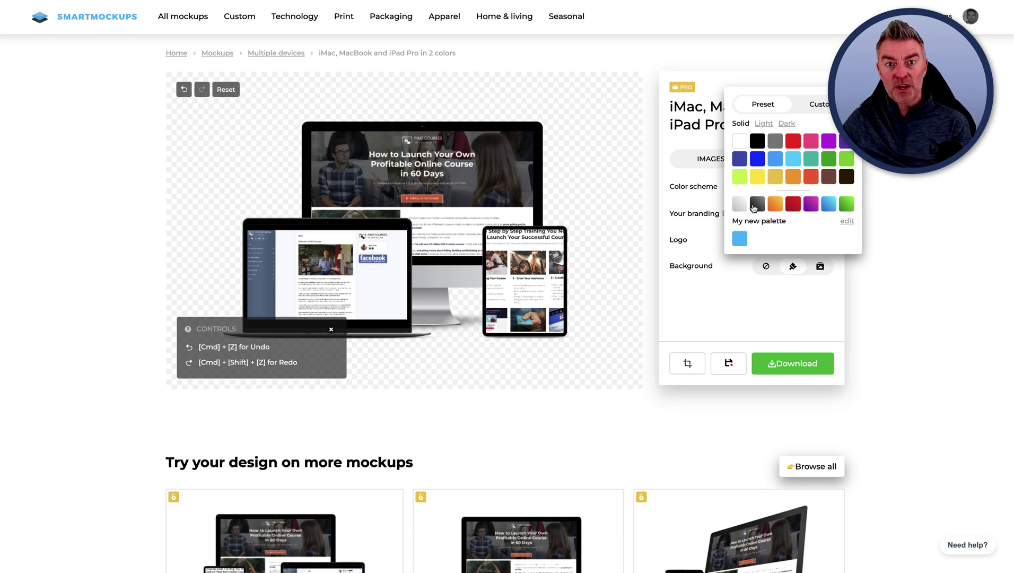
click(761, 207)
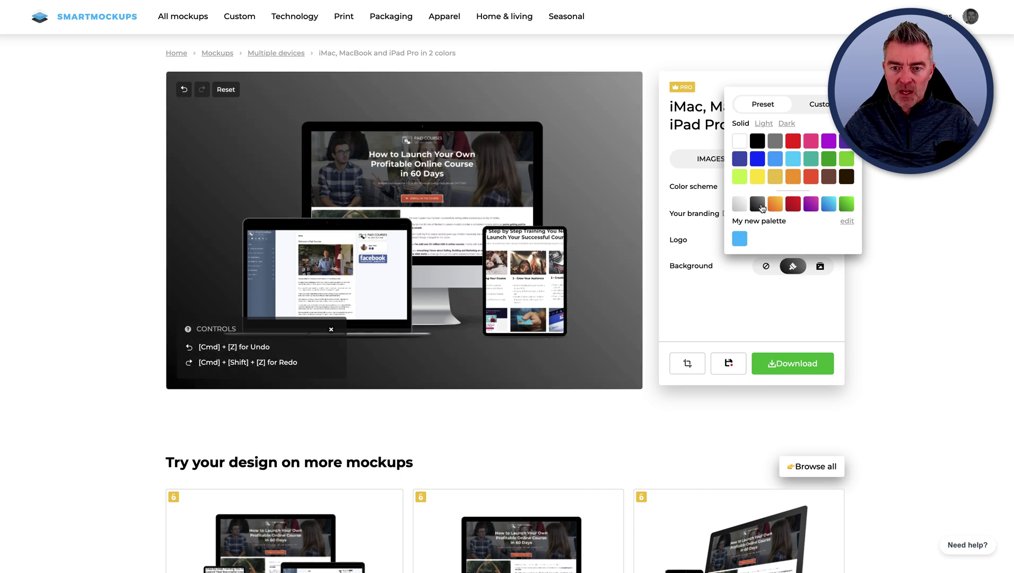
click(775, 204)
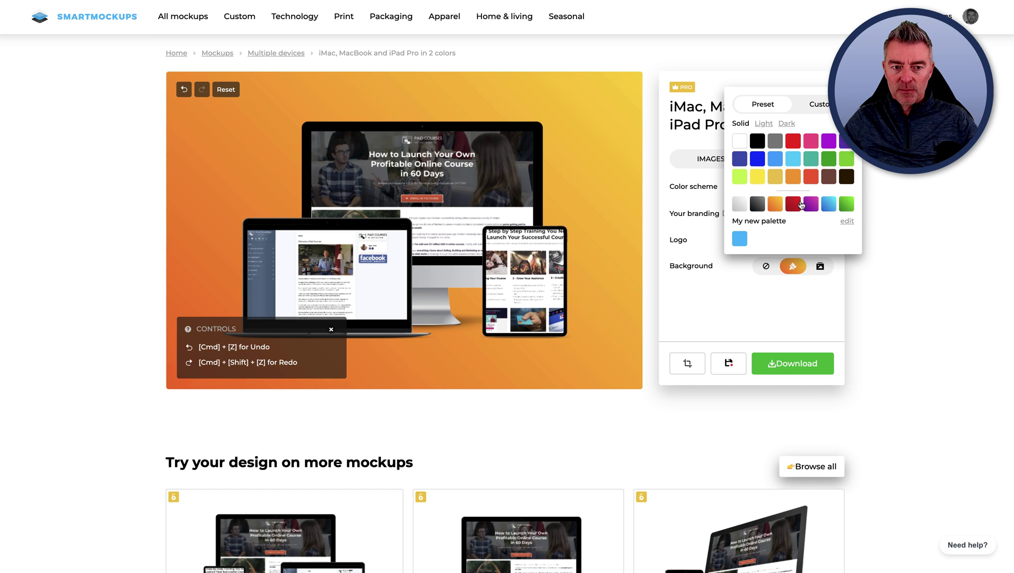
click(798, 205)
click(846, 204)
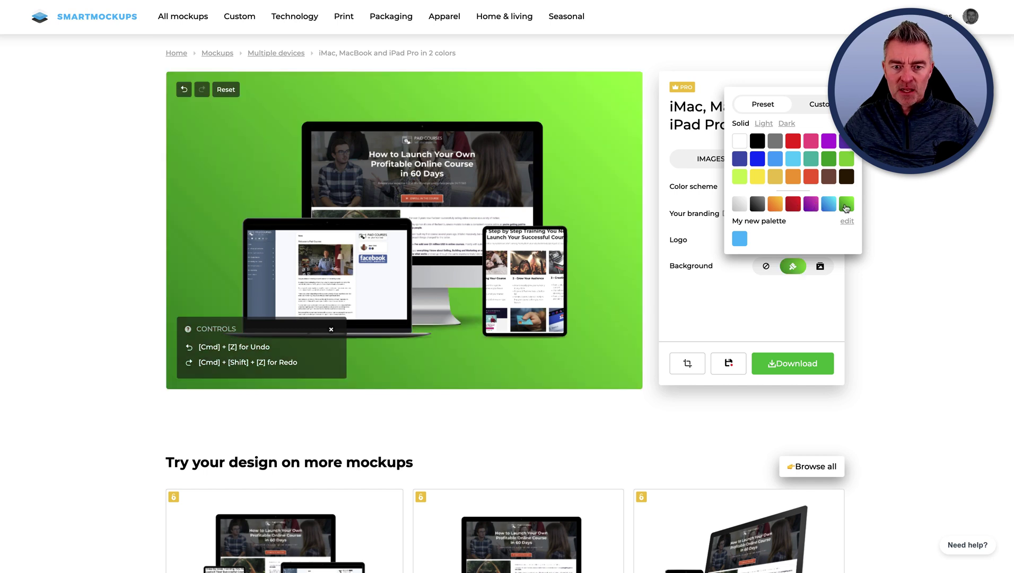
Step: Set the mockup background to the dark wooden-plank Unsplash photo and save it
click(821, 268)
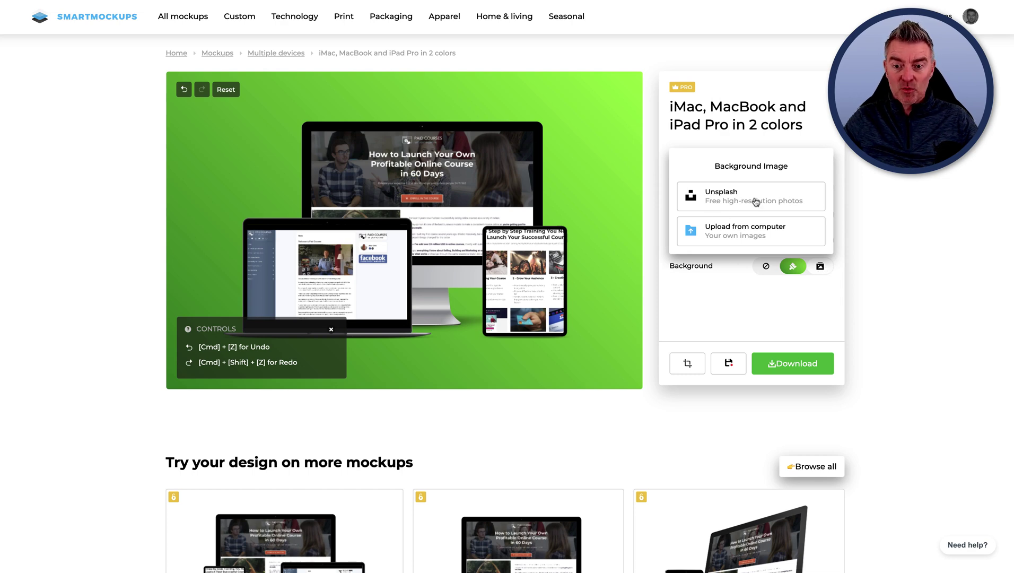
click(720, 200)
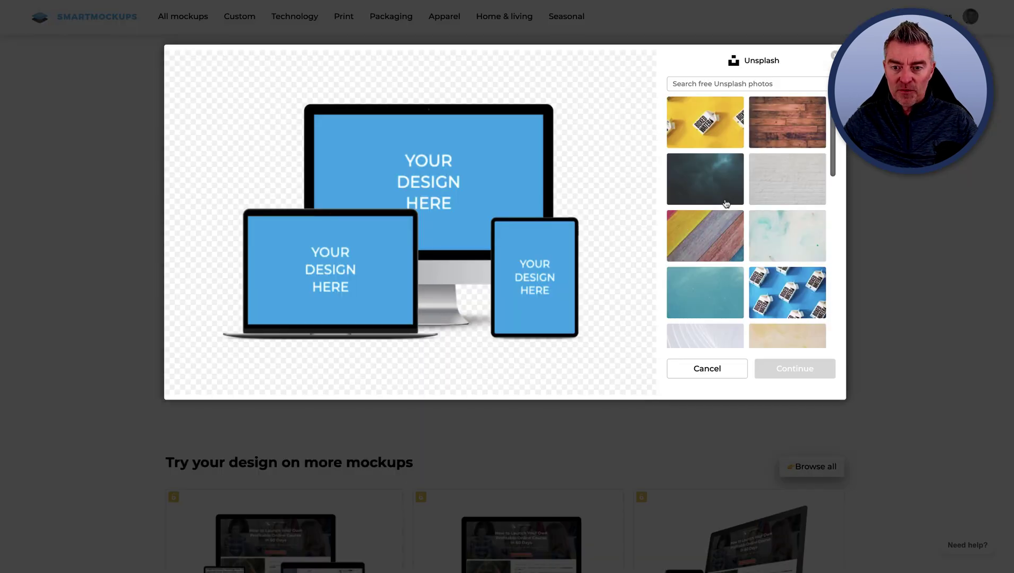
click(794, 126)
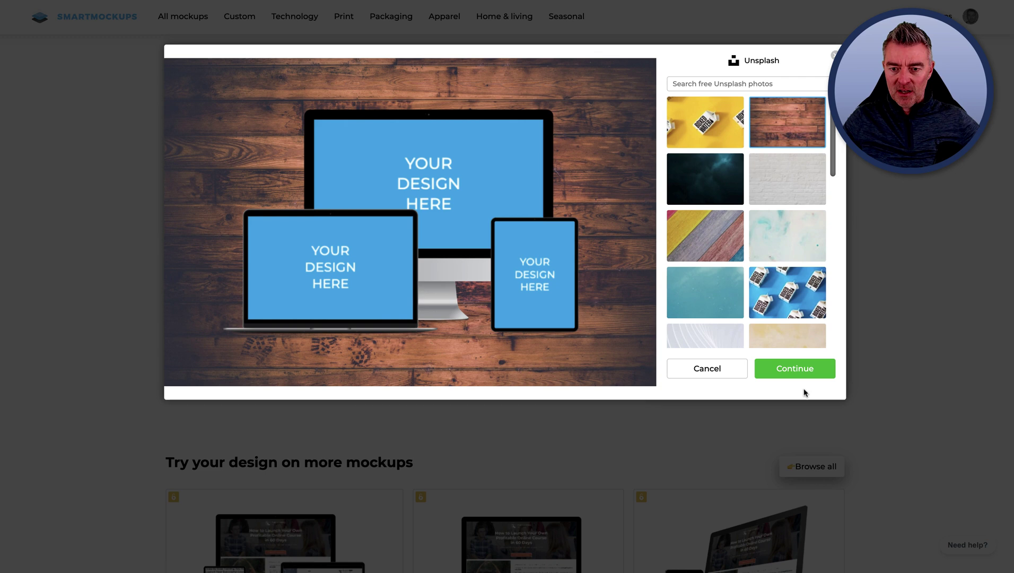
click(795, 371)
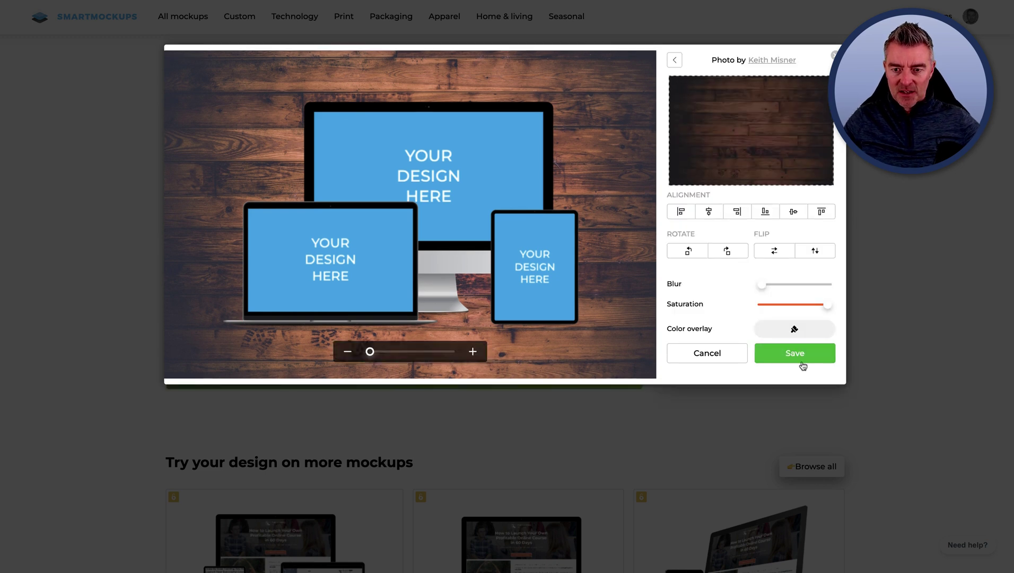
click(798, 358)
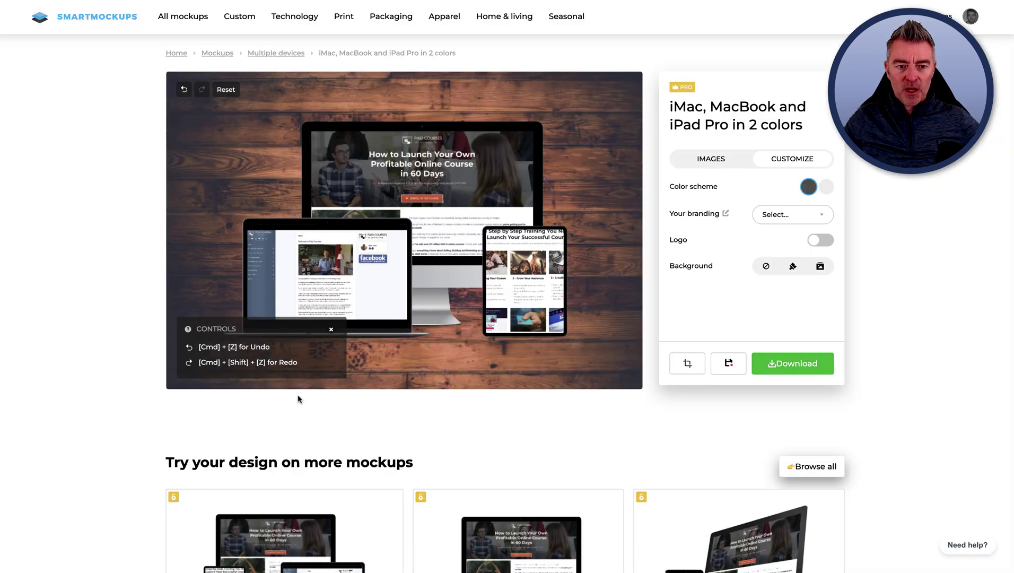
Step: Dismiss the shortcut hints, clear the background back to transparent, and show the crop presets
click(331, 329)
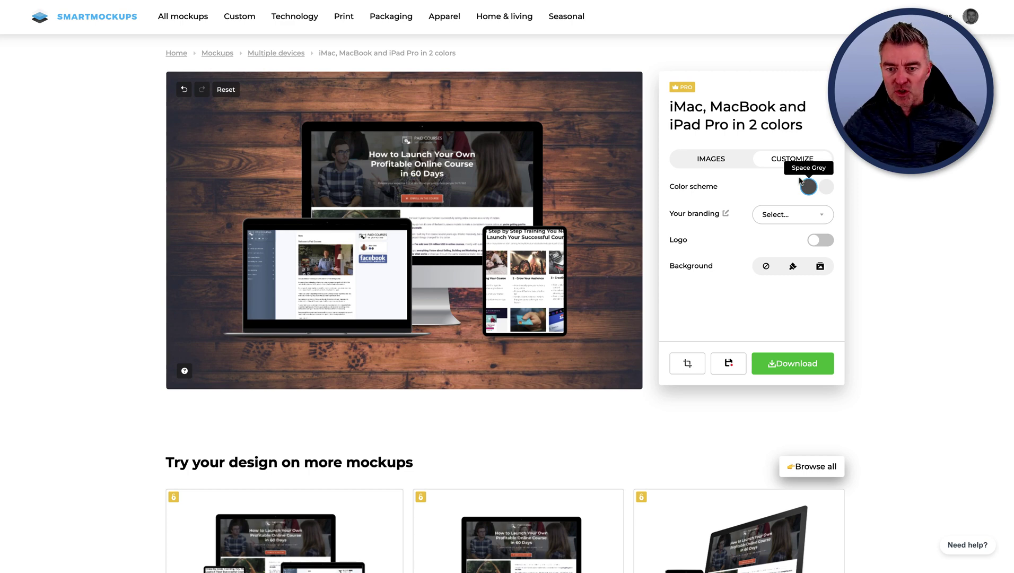
click(760, 269)
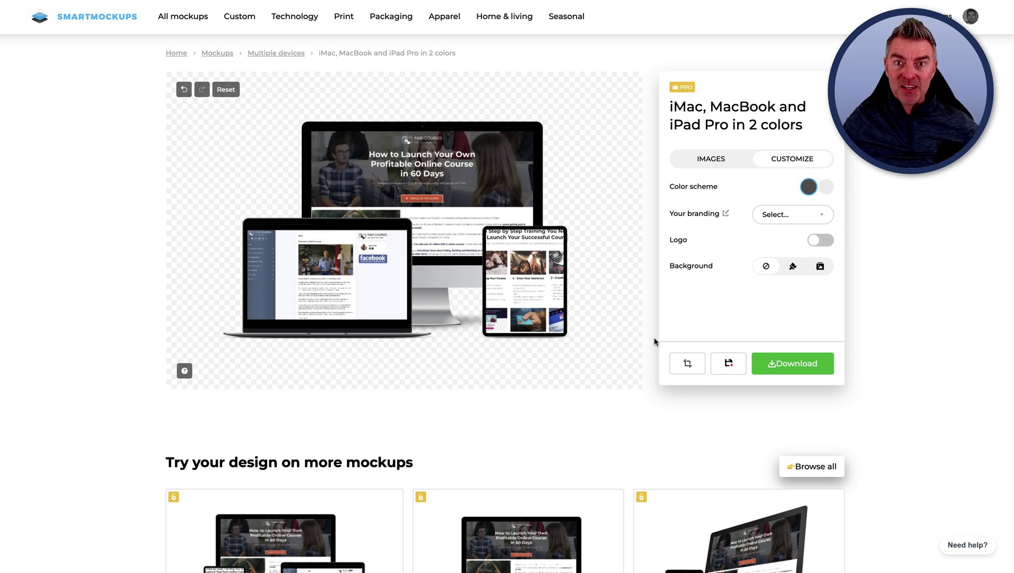
click(692, 369)
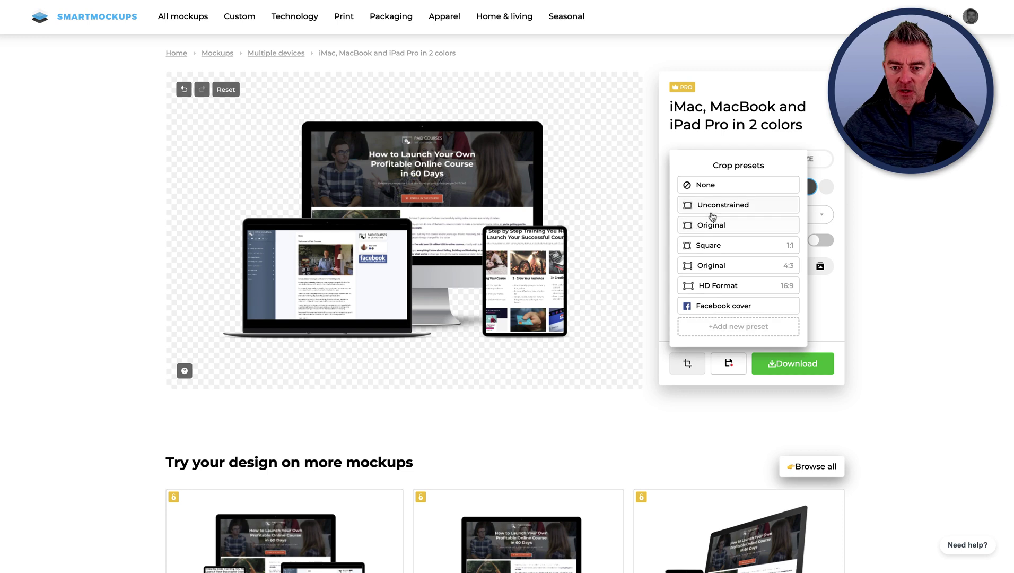
Step: Choose the Unconstrained crop and pull the frame in from the right, left, bottom and top
click(728, 211)
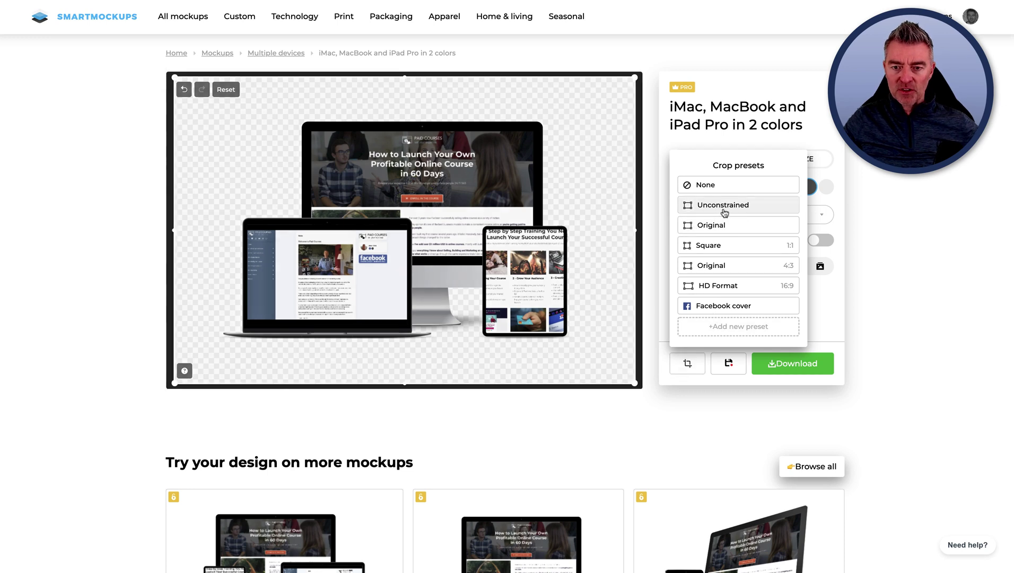
drag(634, 76, 580, 98)
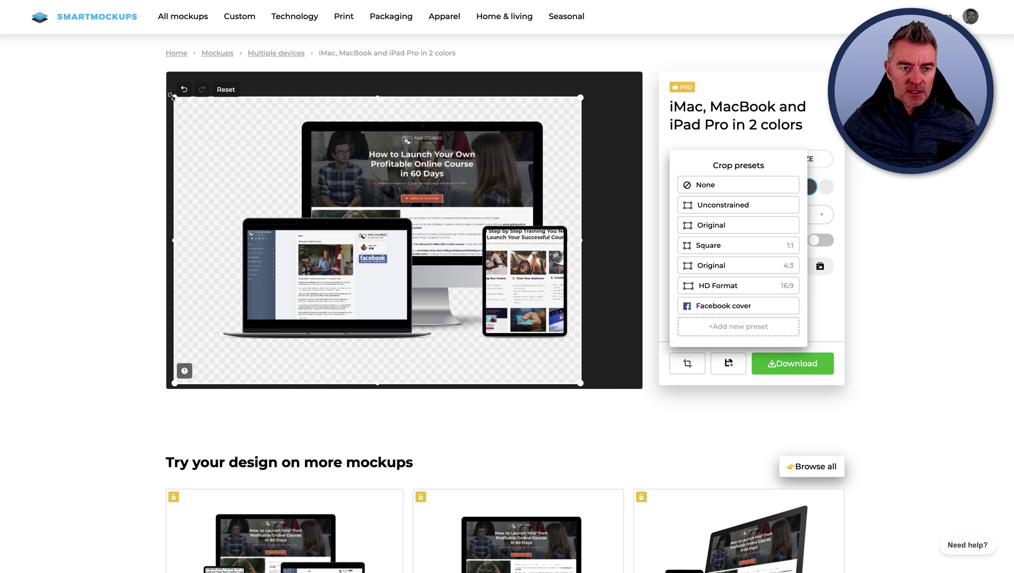
drag(172, 97, 214, 94)
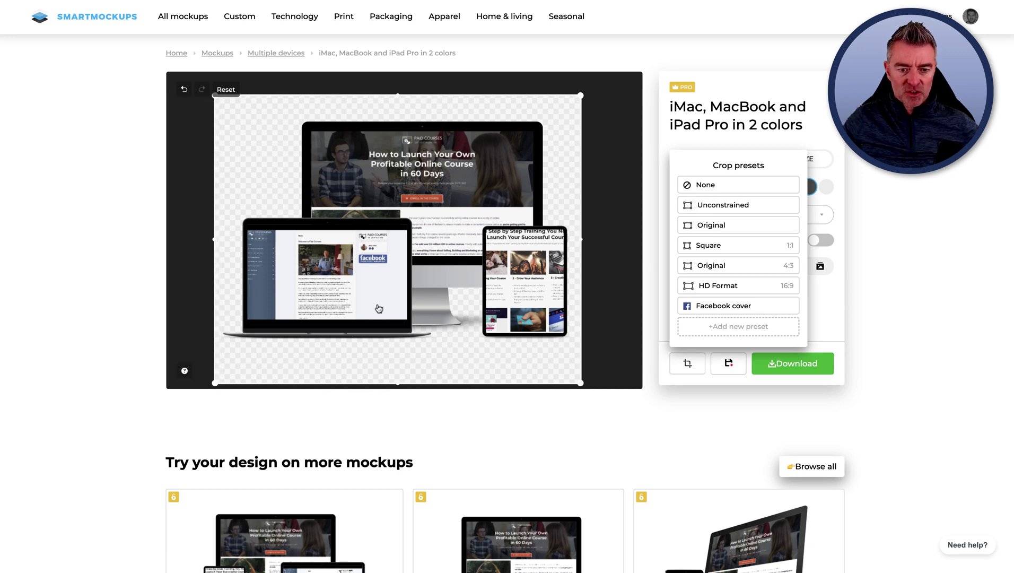
click(404, 392)
drag(396, 384, 396, 355)
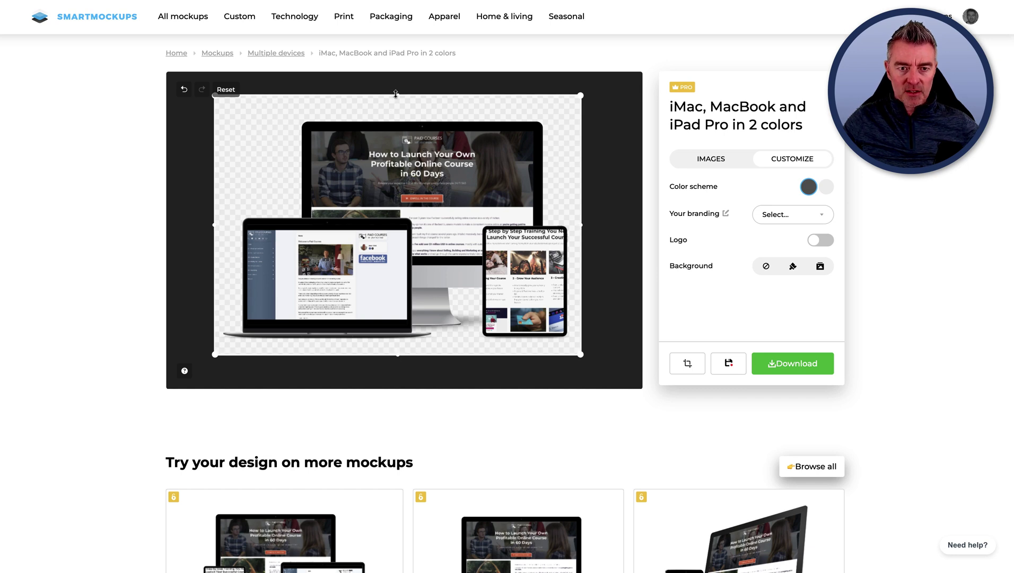
drag(396, 94, 395, 106)
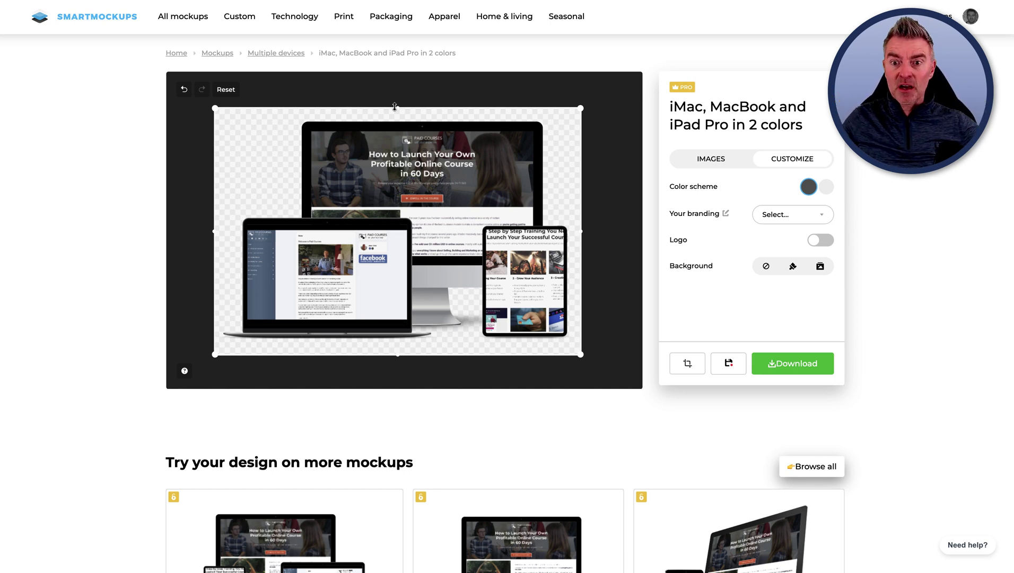
Step: Export the cropped mockup as a High quality 1482x1002 PNG into Downloads
click(784, 367)
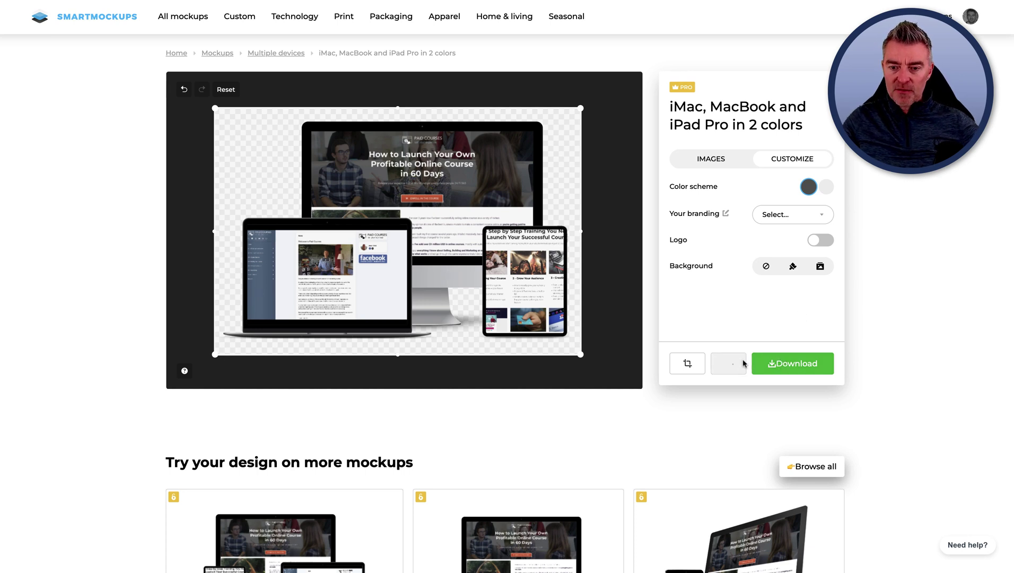
click(778, 367)
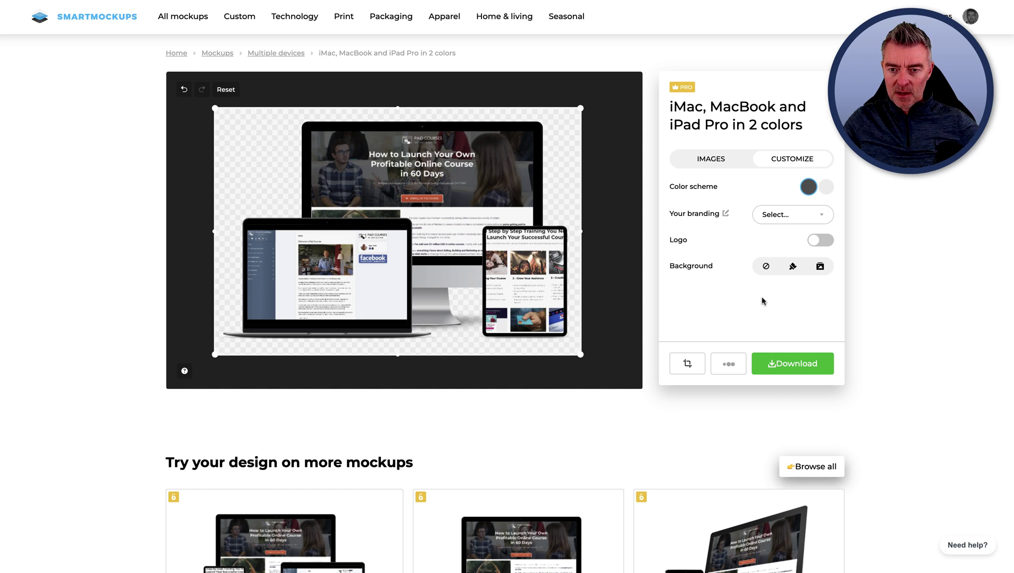
click(786, 366)
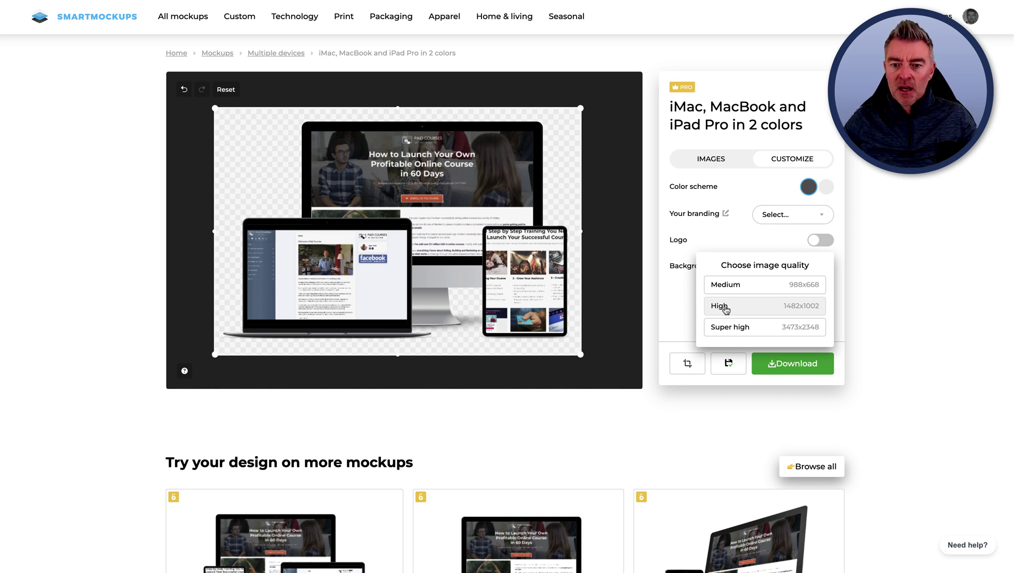
click(738, 307)
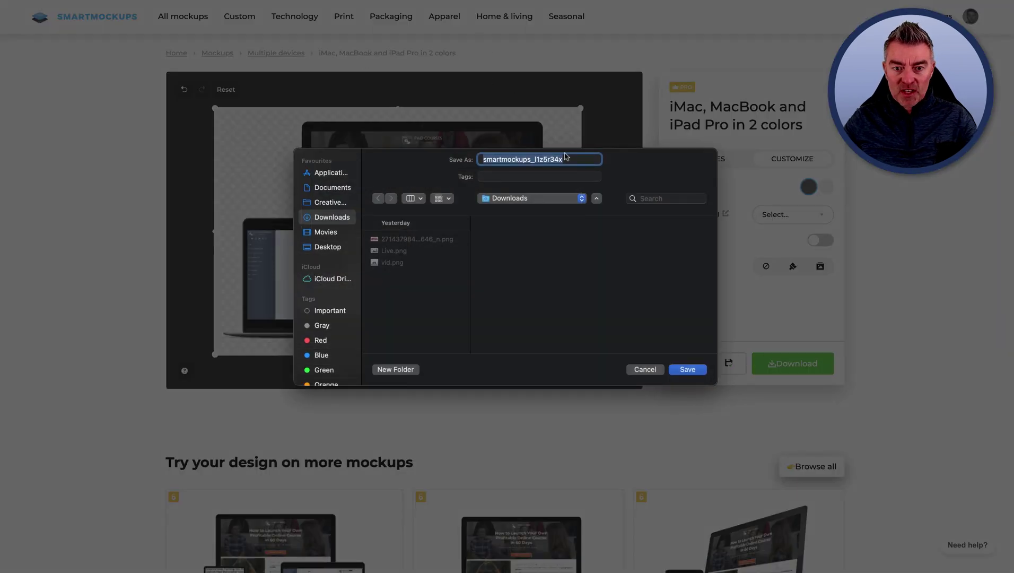
click(688, 370)
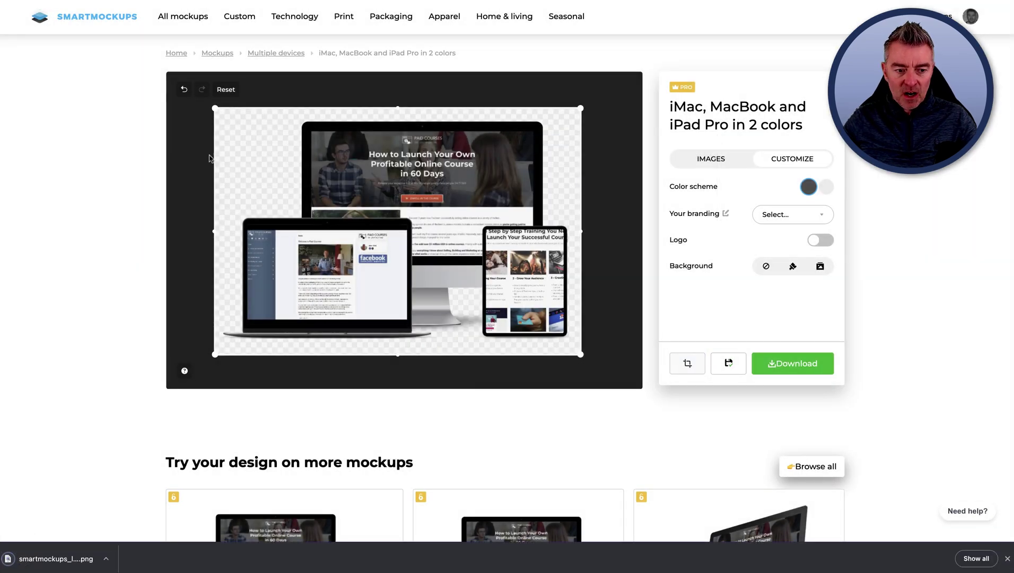
Step: Reveal smartmockups_l1z5r34x.png in Downloads, Quick Look it, and move the Finder window right
click(106, 558)
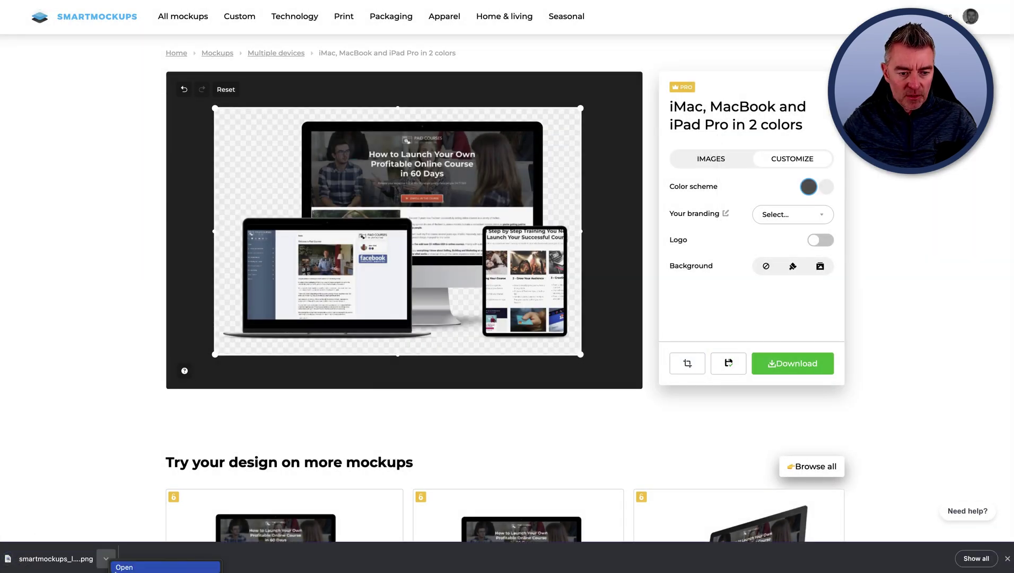
click(124, 567)
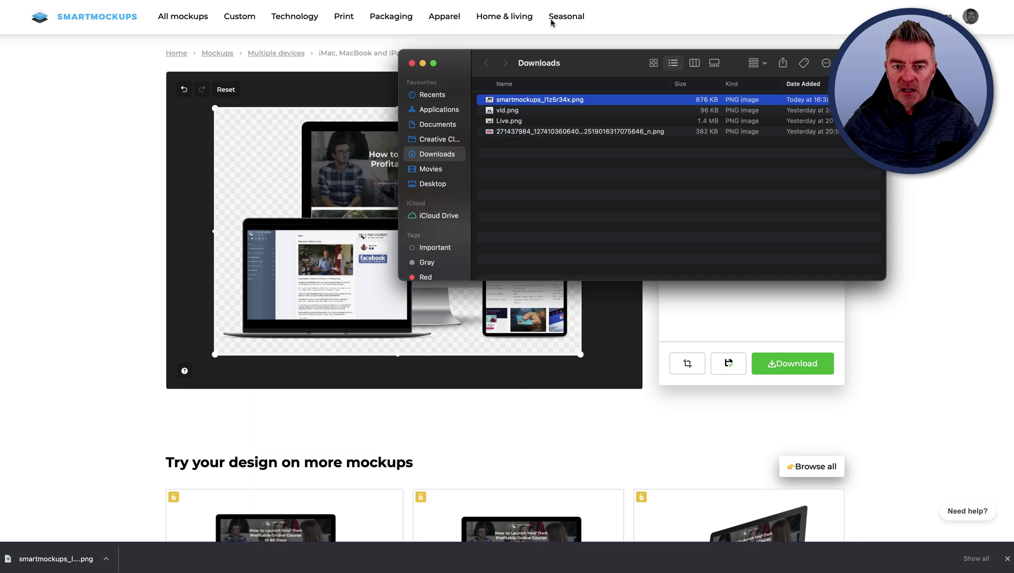
key(space)
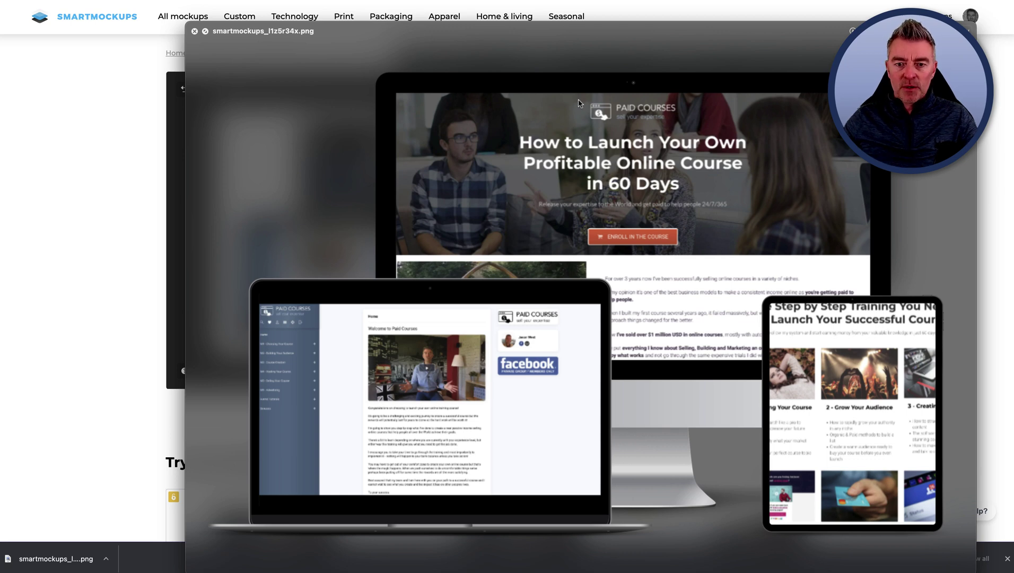
key(space)
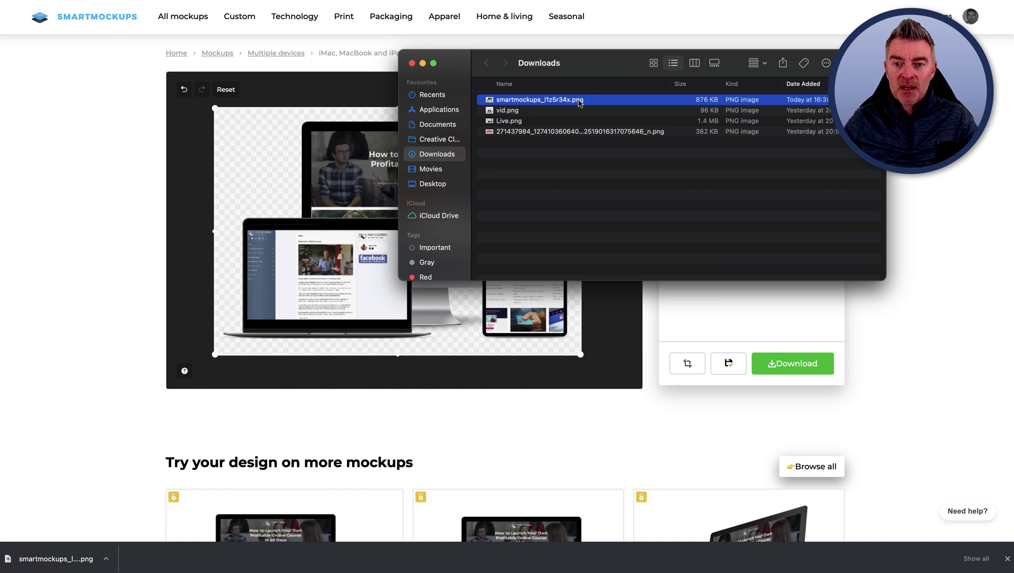
drag(451, 63, 500, 174)
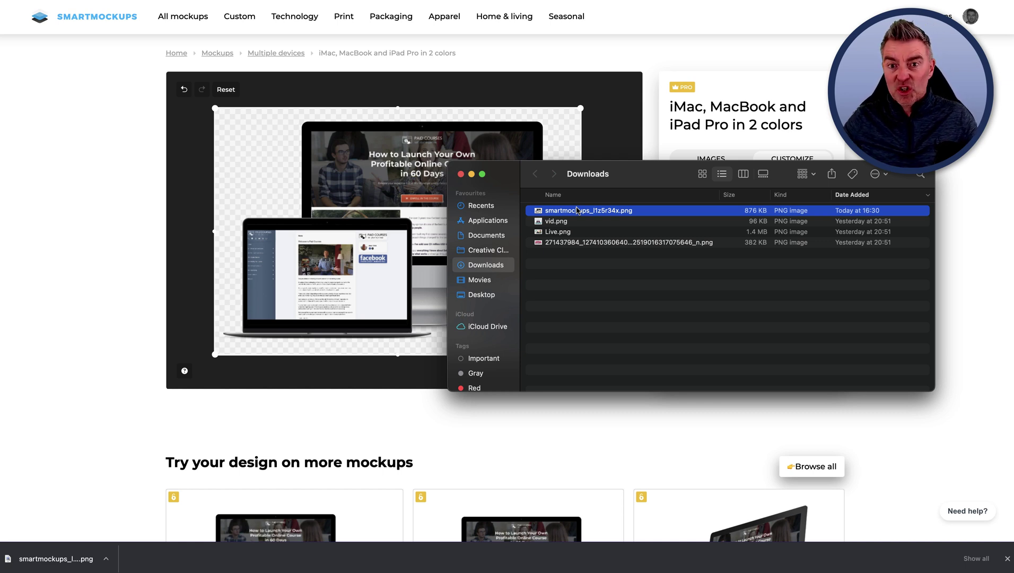
drag(497, 174, 766, 175)
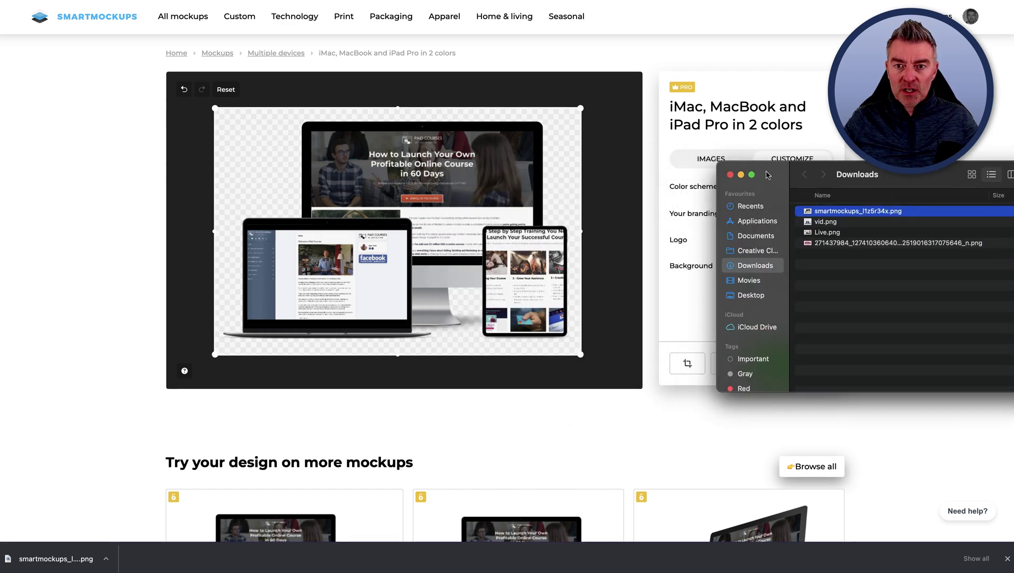
Step: Load Compressor.io in a new private window, accept its cookies, and position the Downloads window above it
key(super+Tab)
key(super+t)
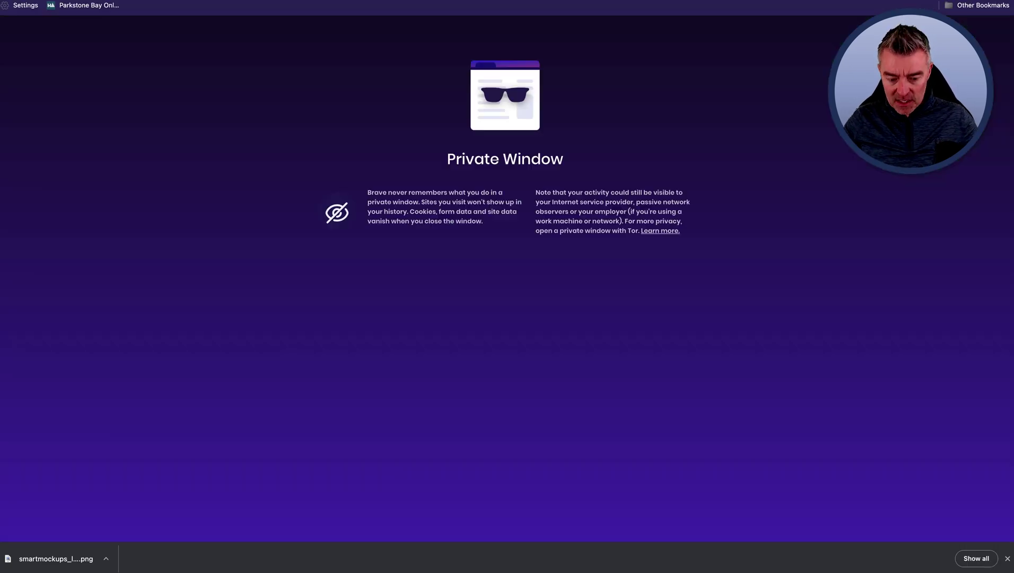
text(compress)
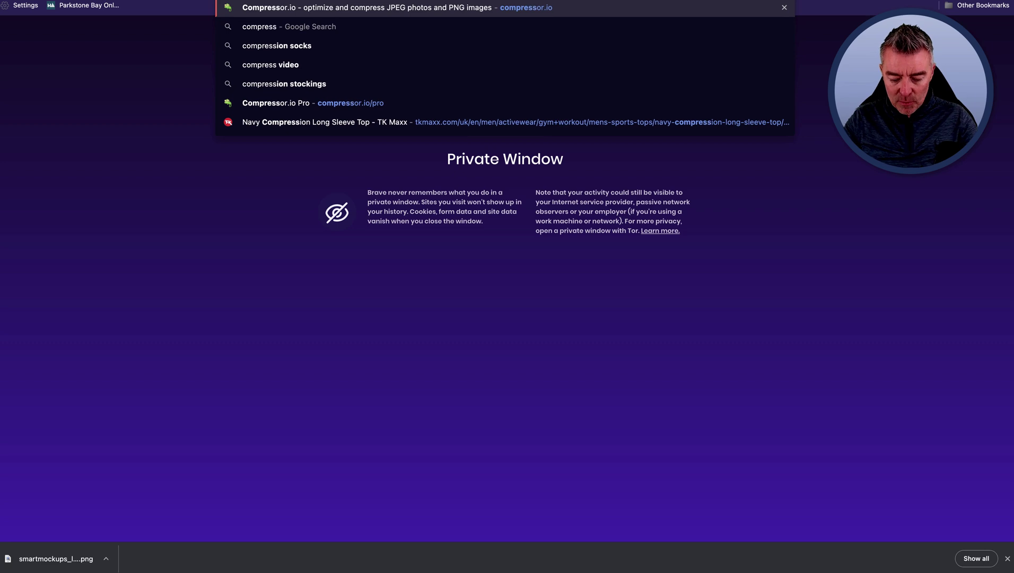
key(Return)
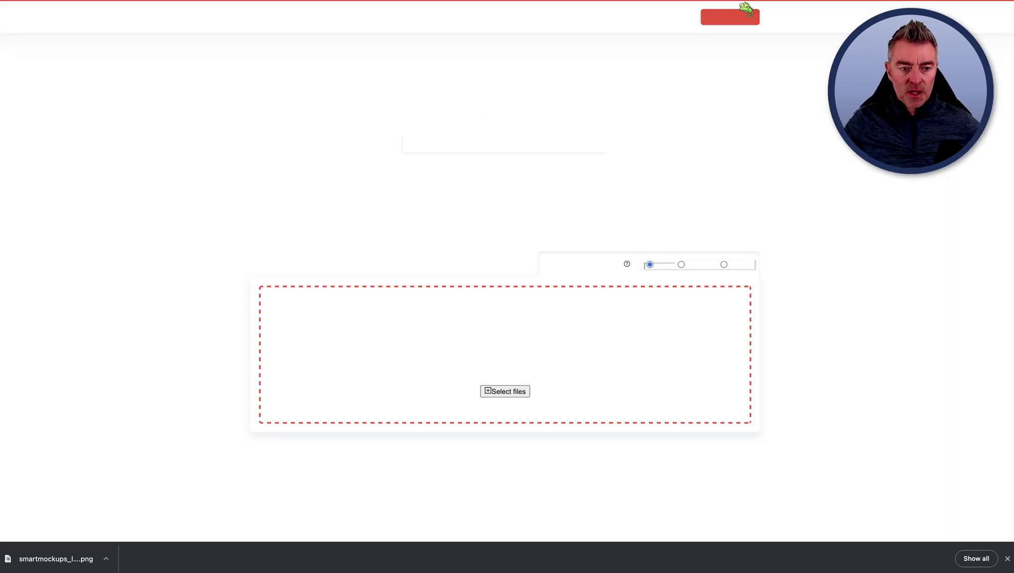
click(1007, 559)
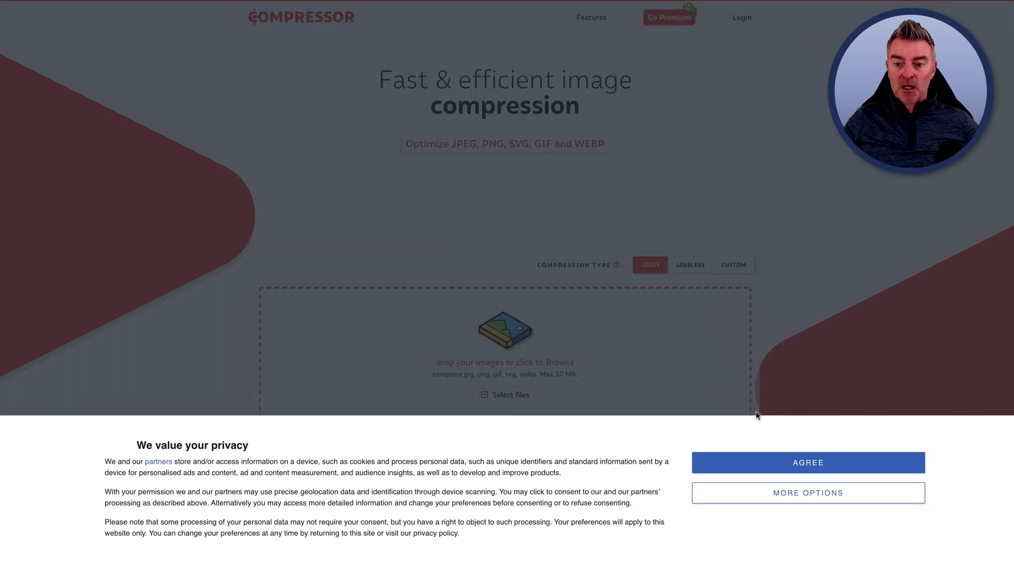
click(816, 463)
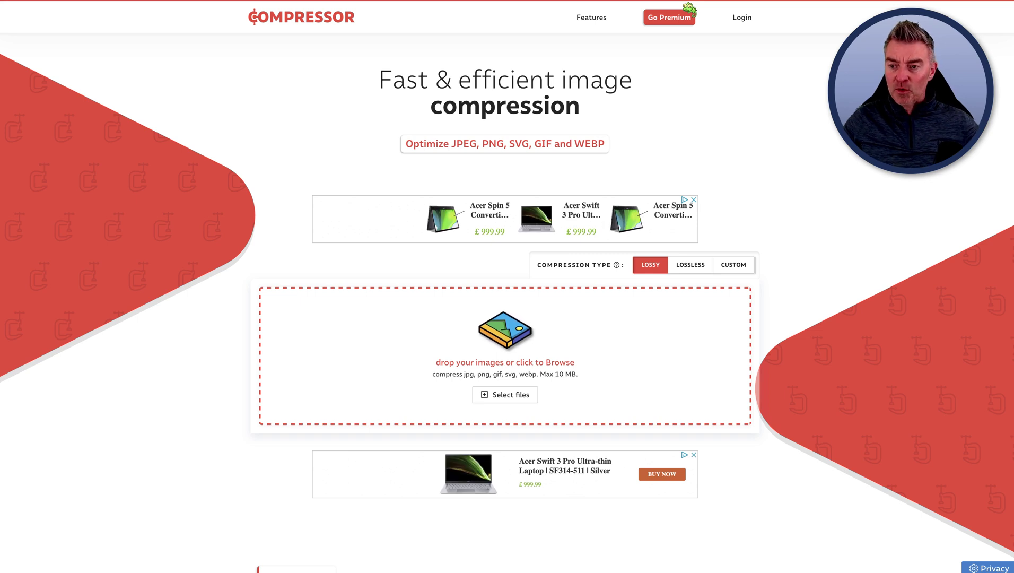
key(super+Tab)
drag(809, 182, 568, 46)
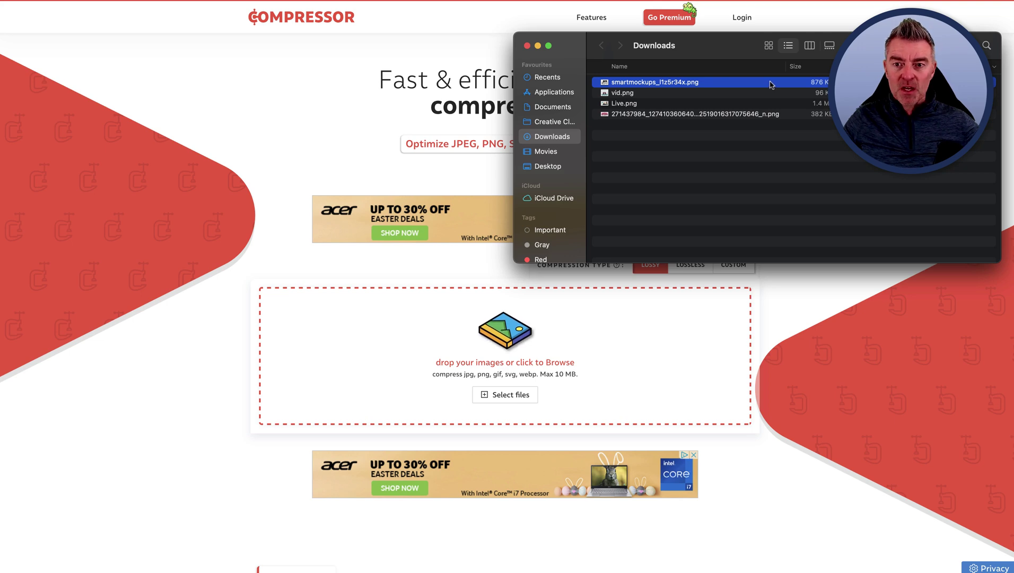
Step: Compress smartmockups_l1z5r34x.png from 855 KB to 247 KB and download the compressed copy
drag(771, 85, 485, 321)
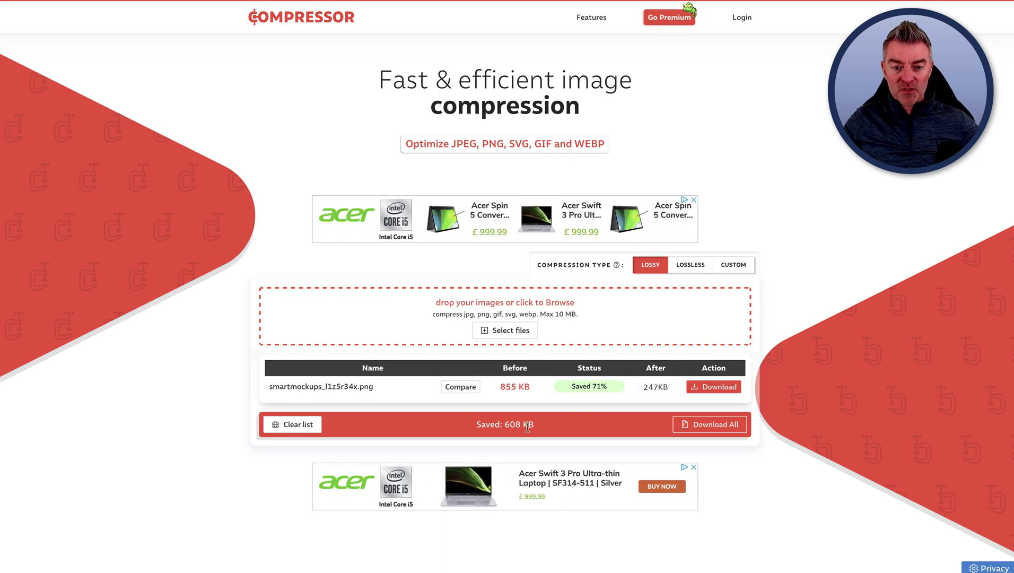
click(704, 388)
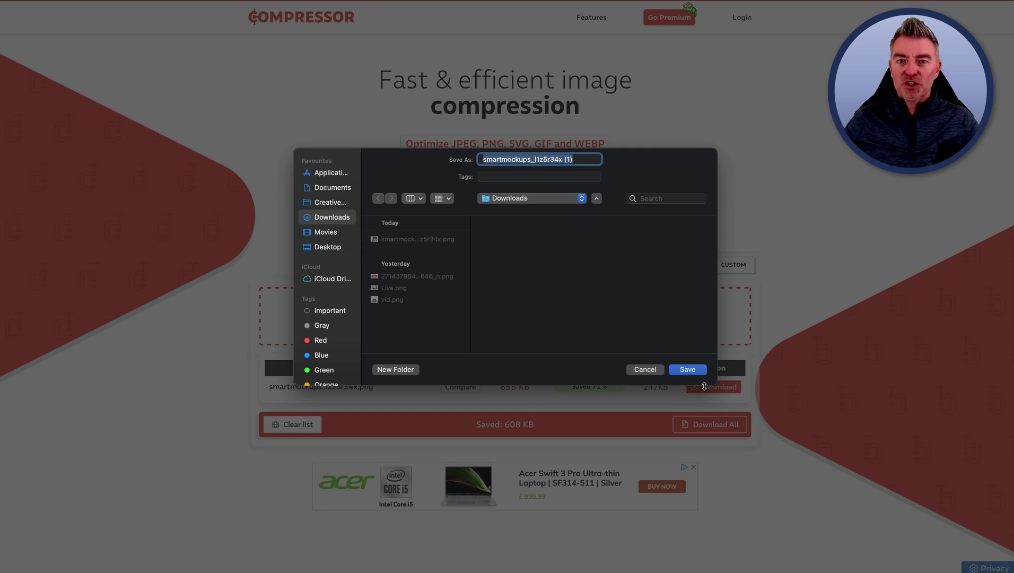
Step: Save the compressed smartmockups_l1z5r34x.png to Downloads and reveal it in Finder
click(687, 370)
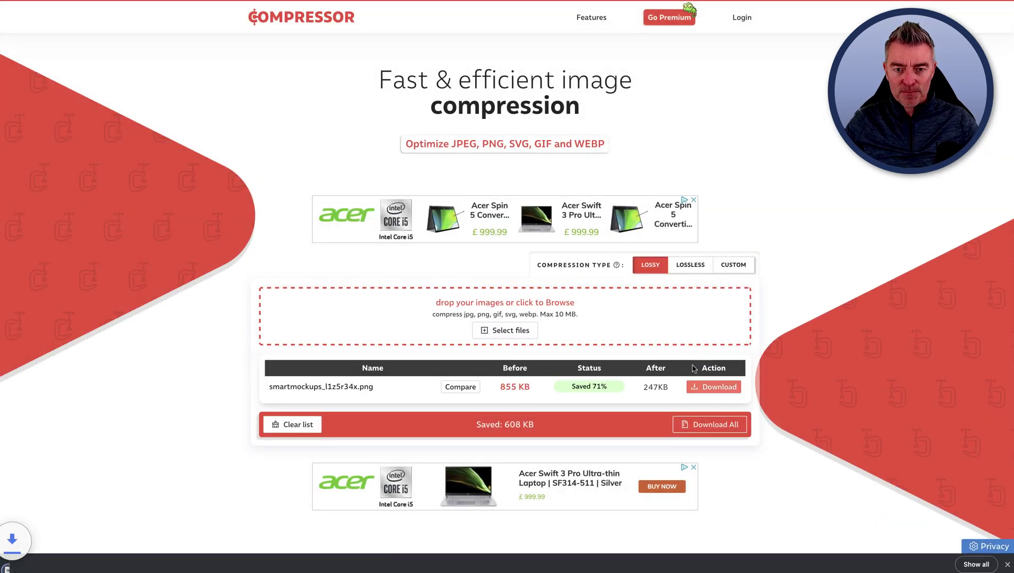
click(107, 558)
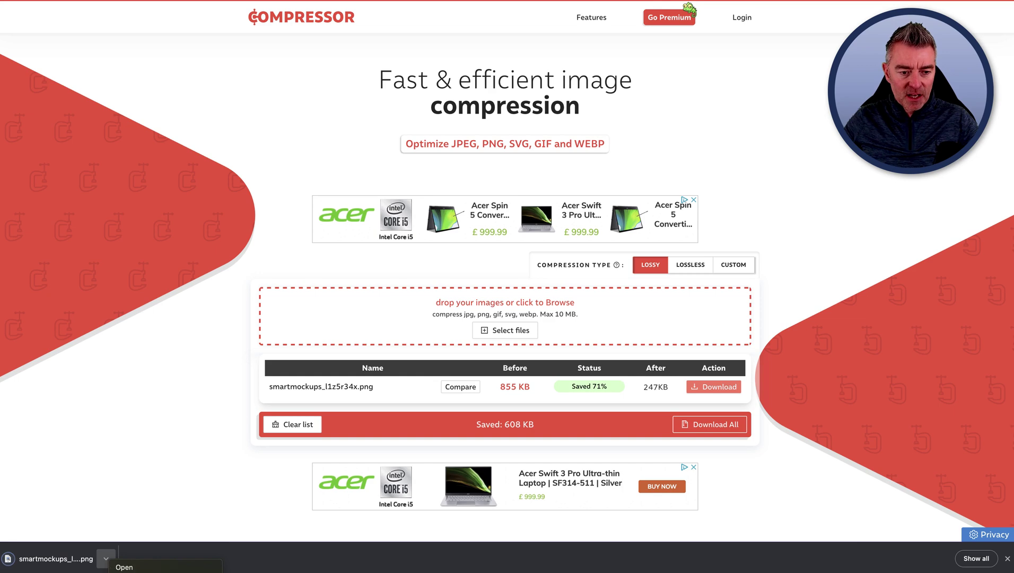
click(124, 567)
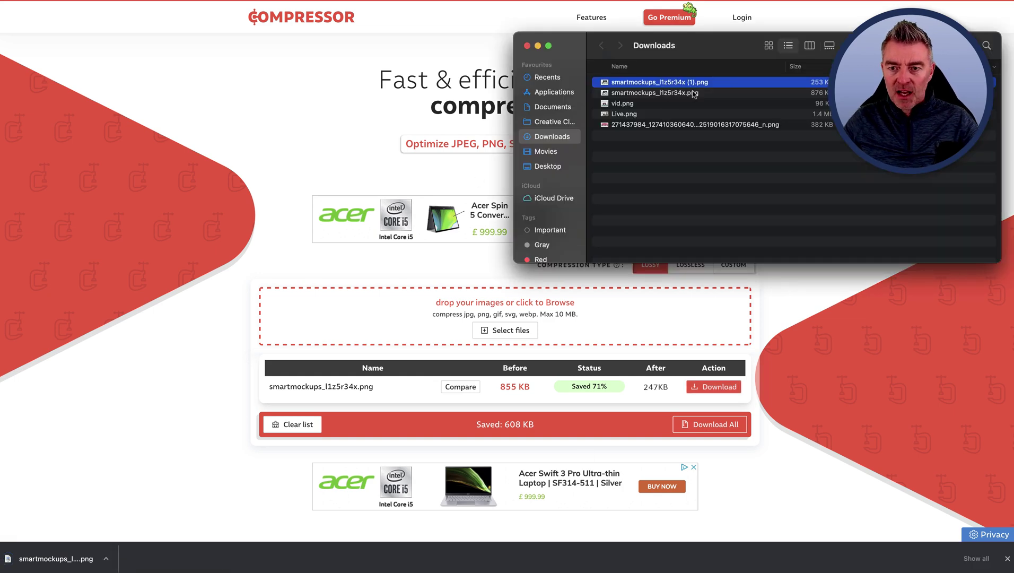
Step: Preview the downloaded PNGs in Quick Look, select the original file, and close the Downloads window
key(space)
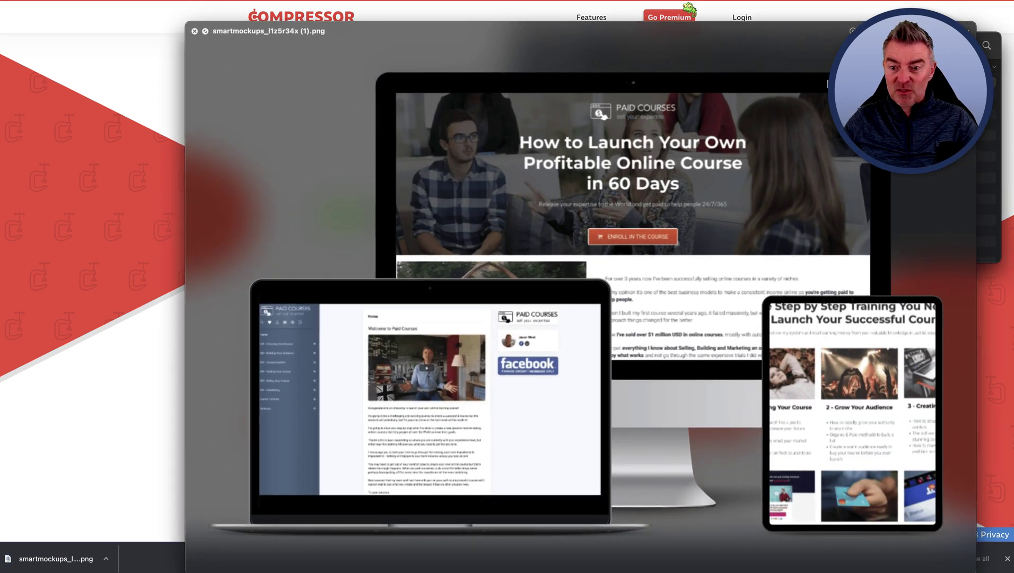
key(space)
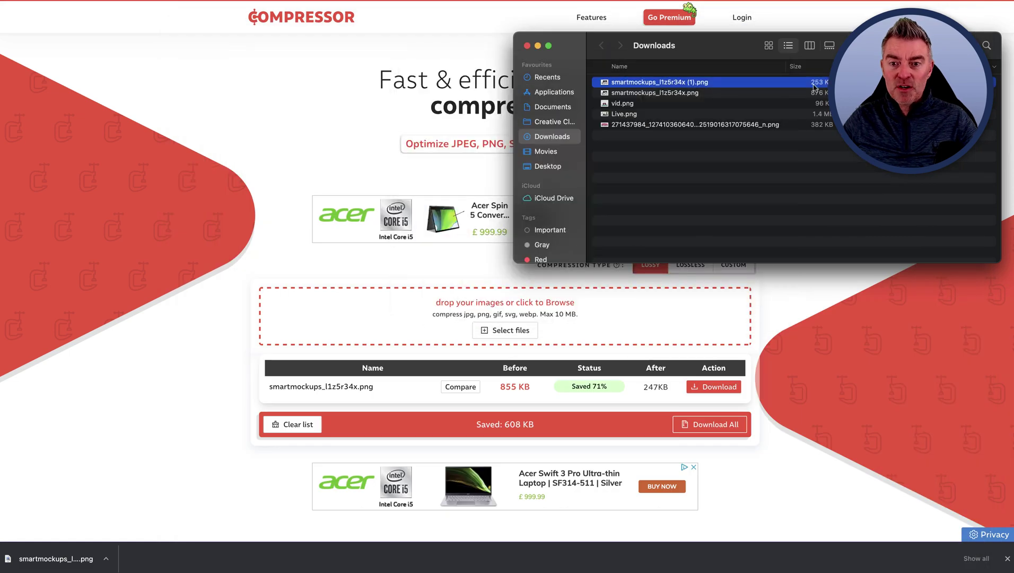
key(space)
key(space)
click(647, 94)
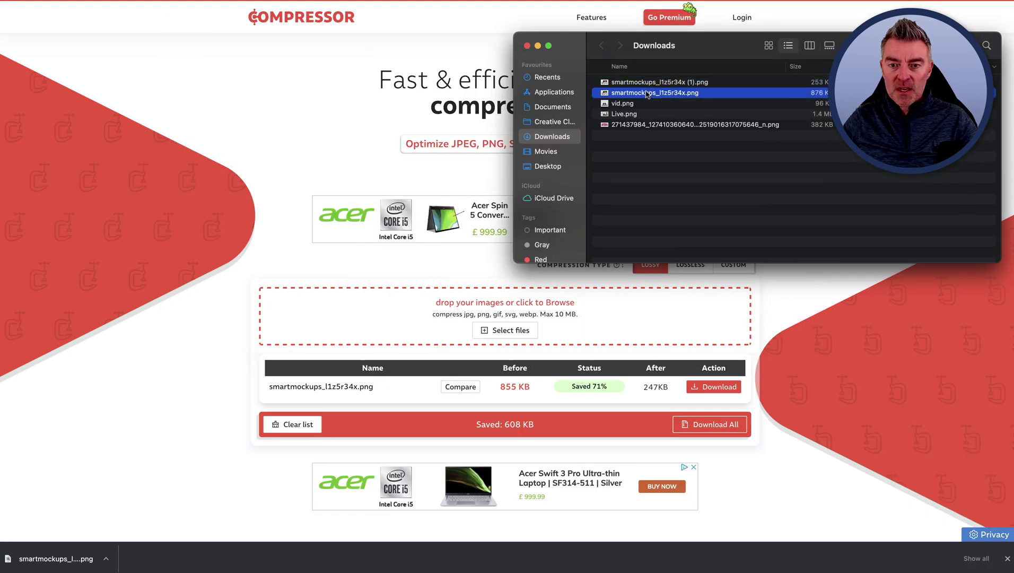
key(space)
key(space)
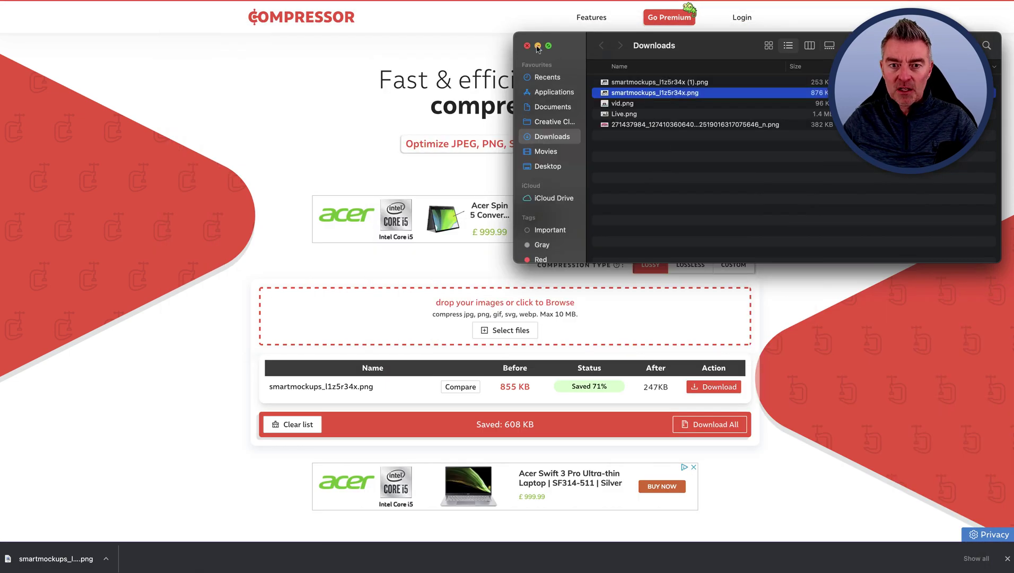
click(528, 46)
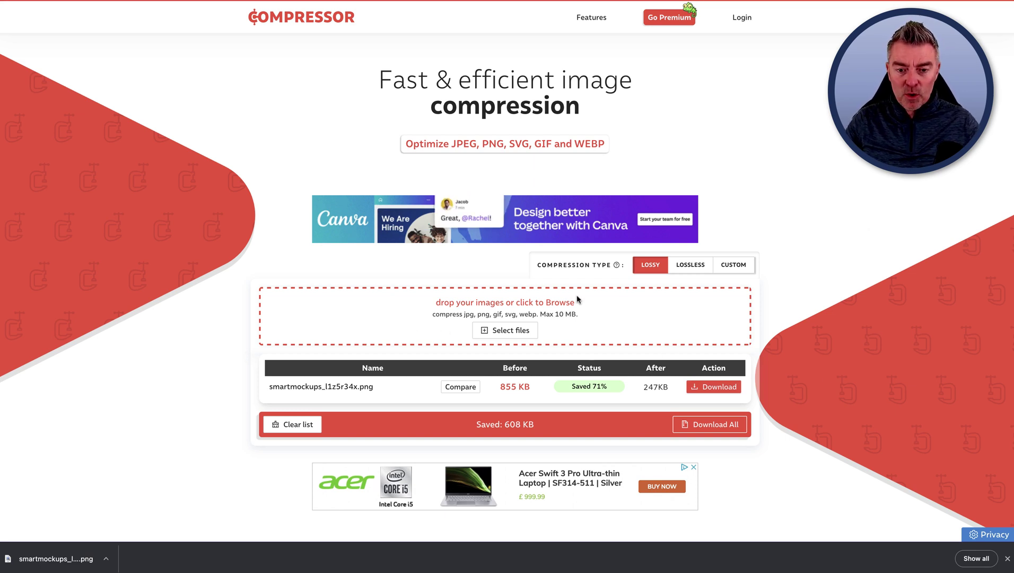
Step: Dismiss the Chrome downloads bar and switch to the Canva tab
click(1007, 559)
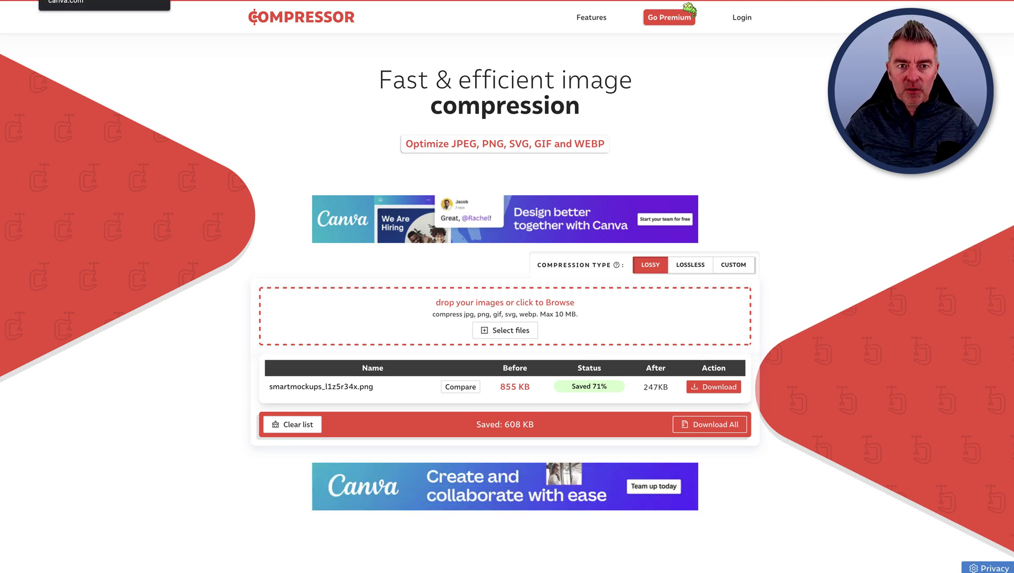
click(104, 1)
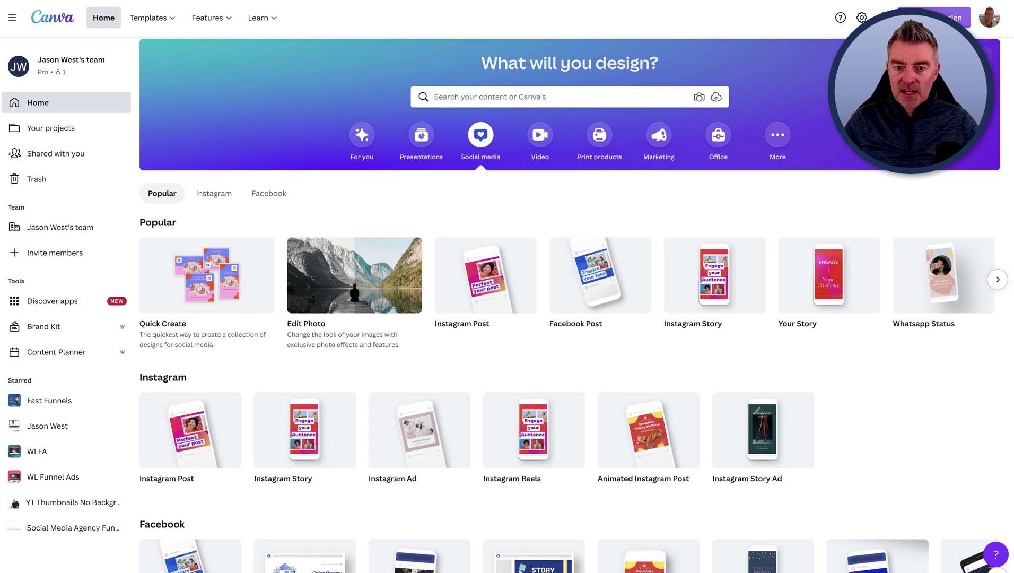
Step: Create a new blank Facebook Post design and browse its templates
click(933, 18)
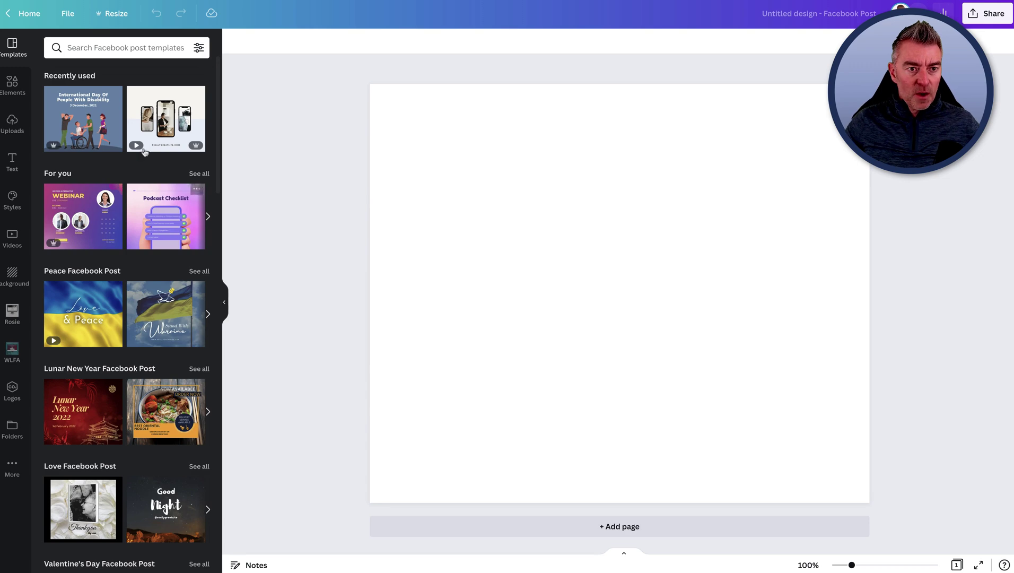
scroll(136, 127, down, 20)
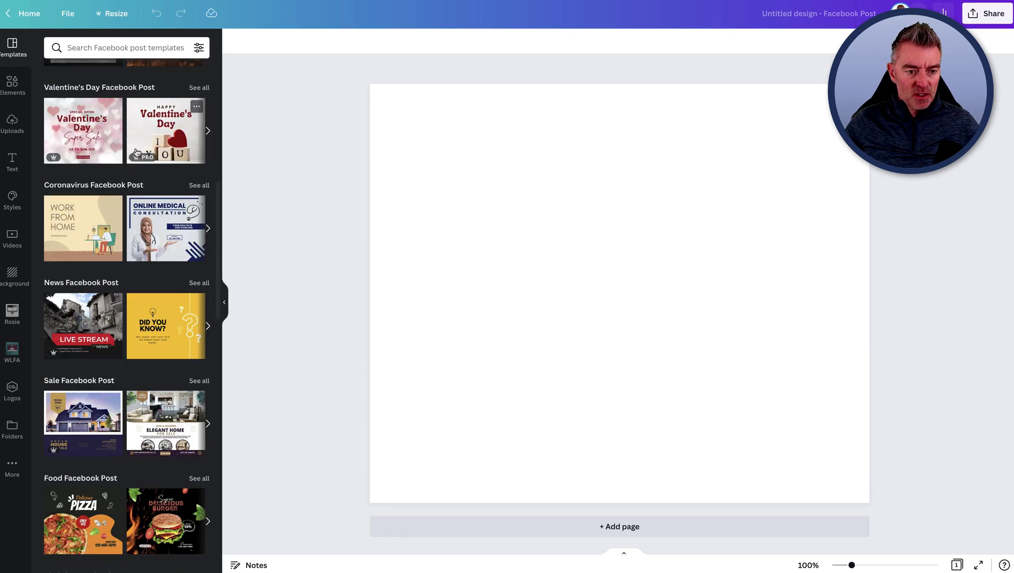
scroll(136, 151, up, 8)
scroll(135, 152, up, 10)
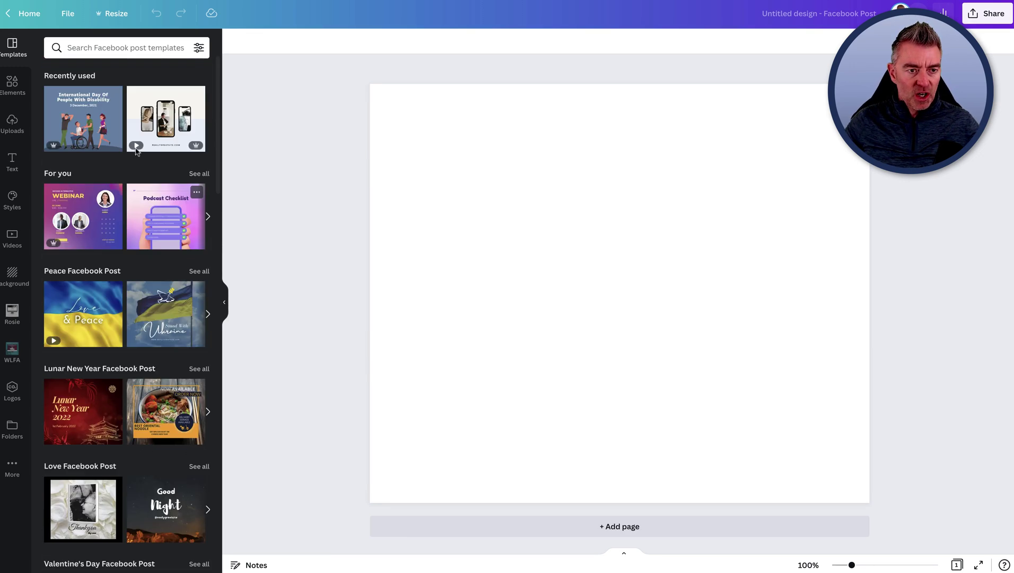
Step: Add a desktop monitor frame from Elements' Frames and move it toward the upper left
click(12, 83)
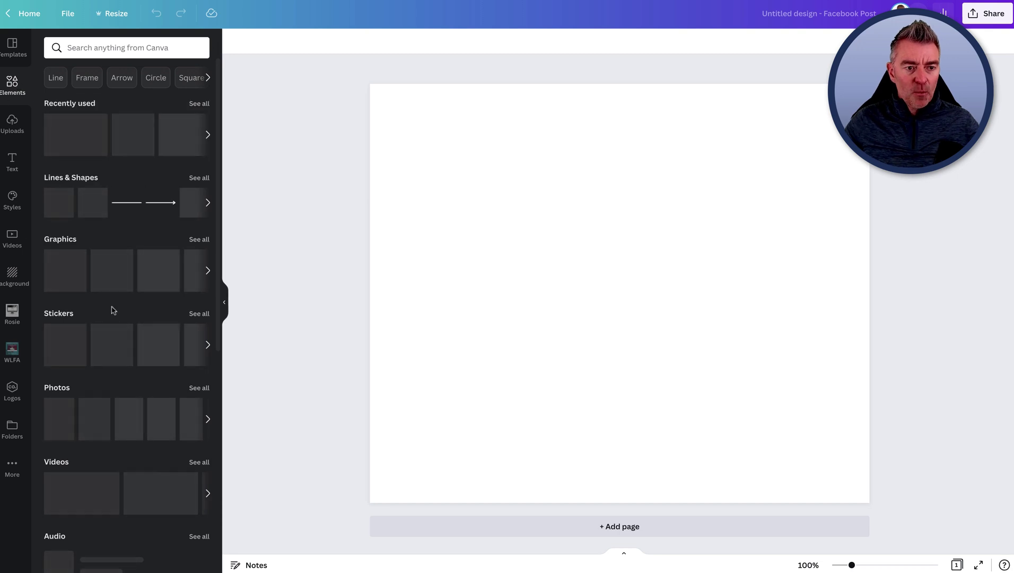
scroll(113, 310, down, 7)
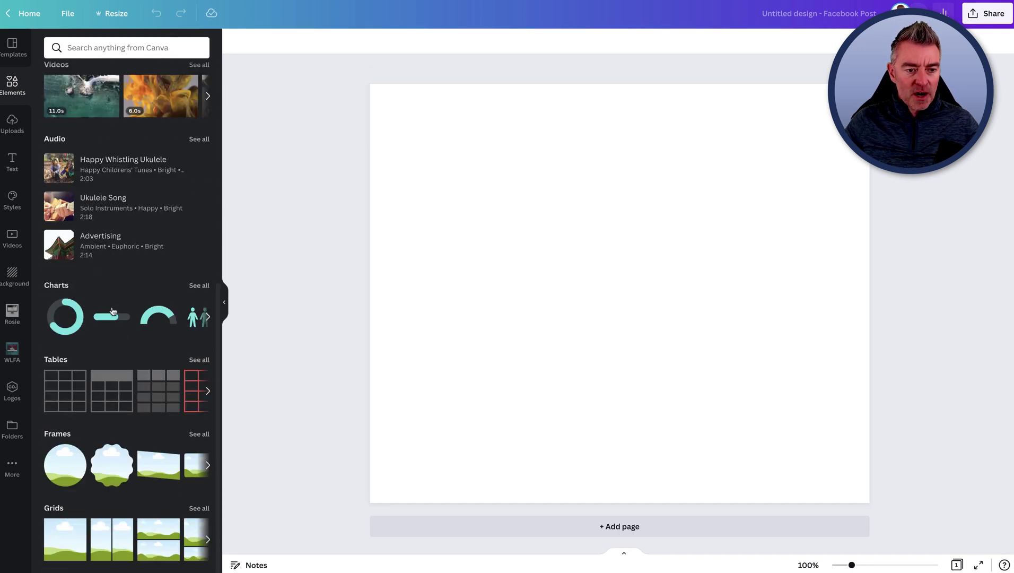
click(197, 435)
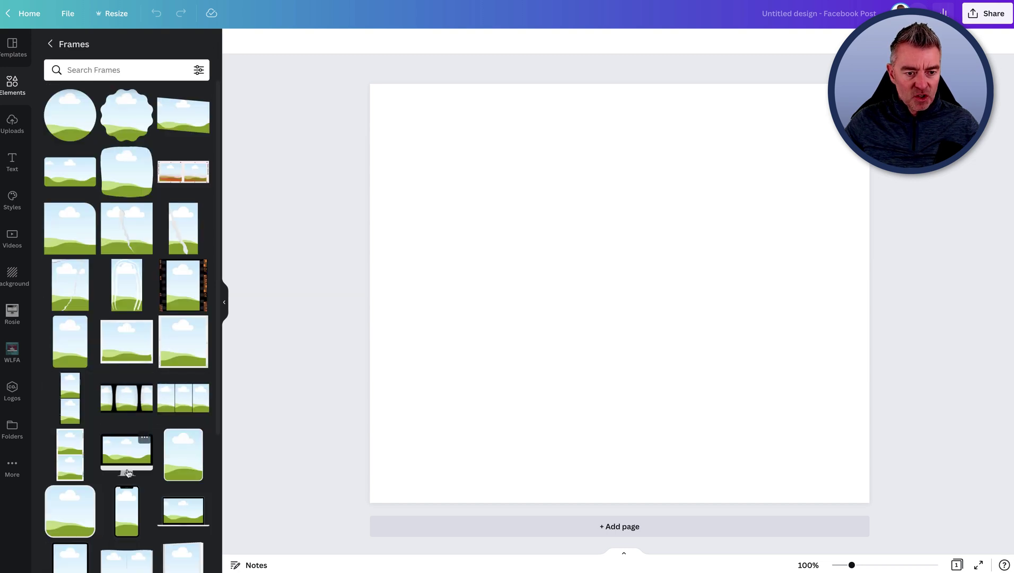
scroll(127, 472, down, 8)
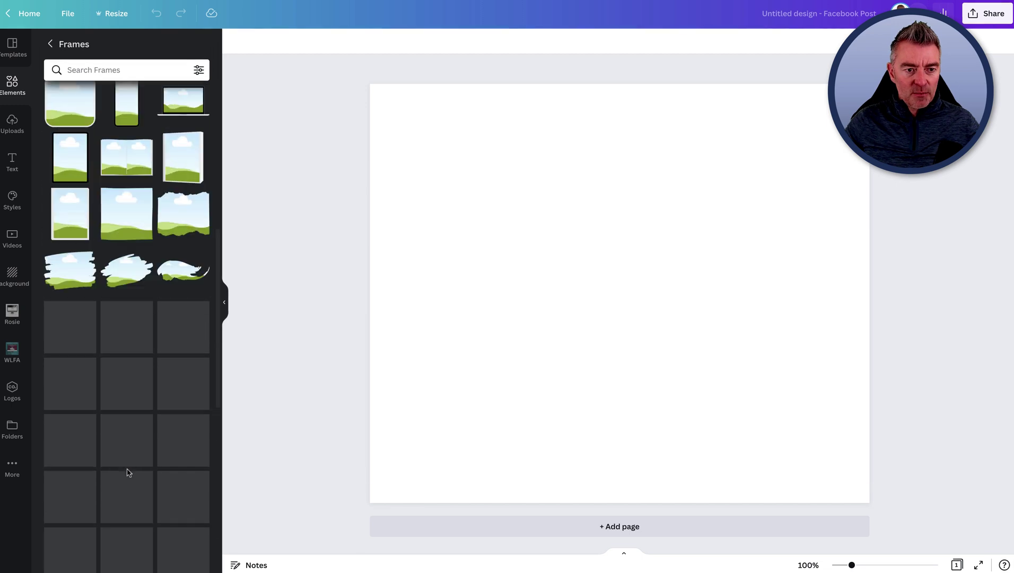
scroll(127, 424, up, 1)
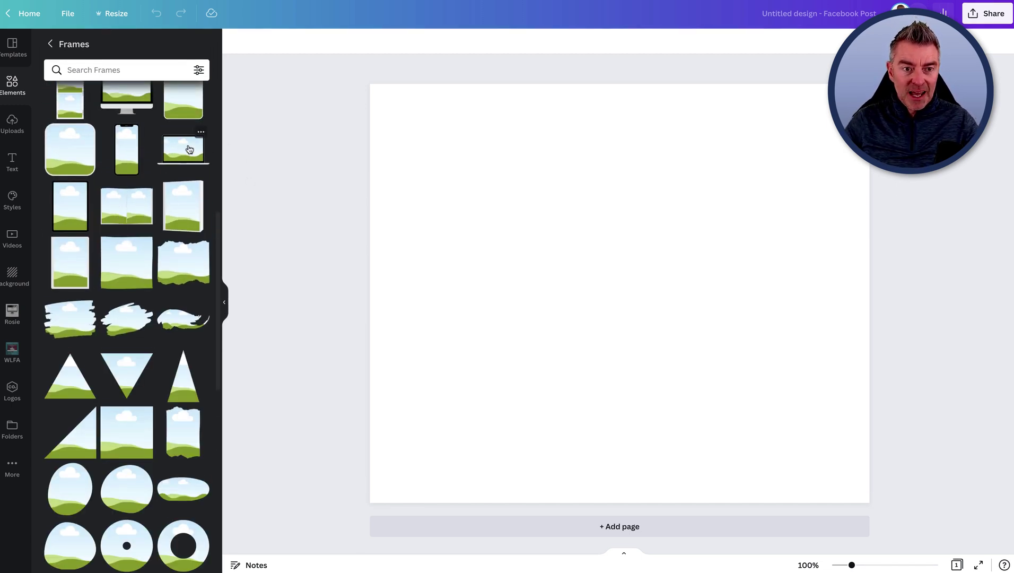
scroll(127, 220, up, 3)
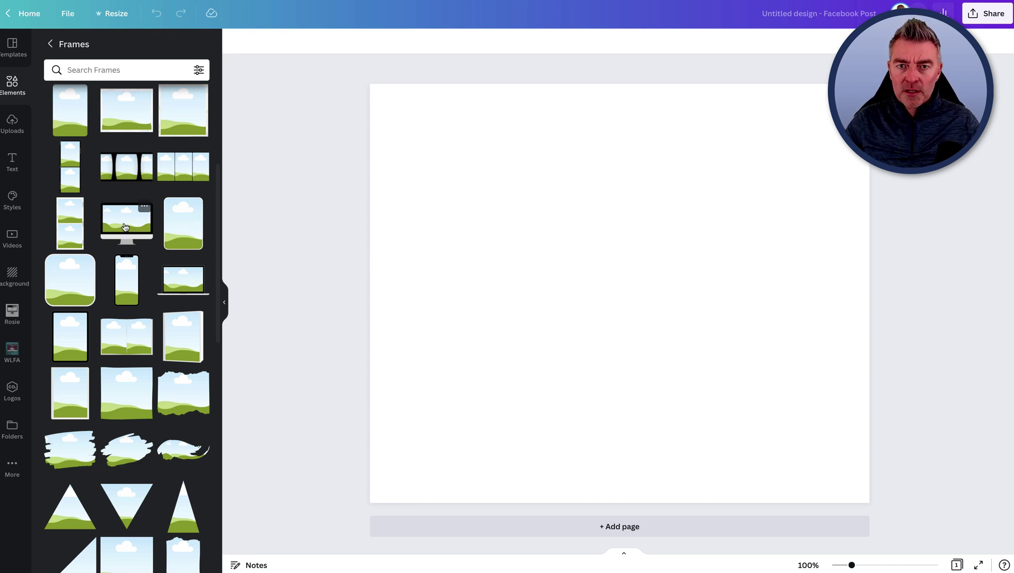
drag(125, 227, 491, 262)
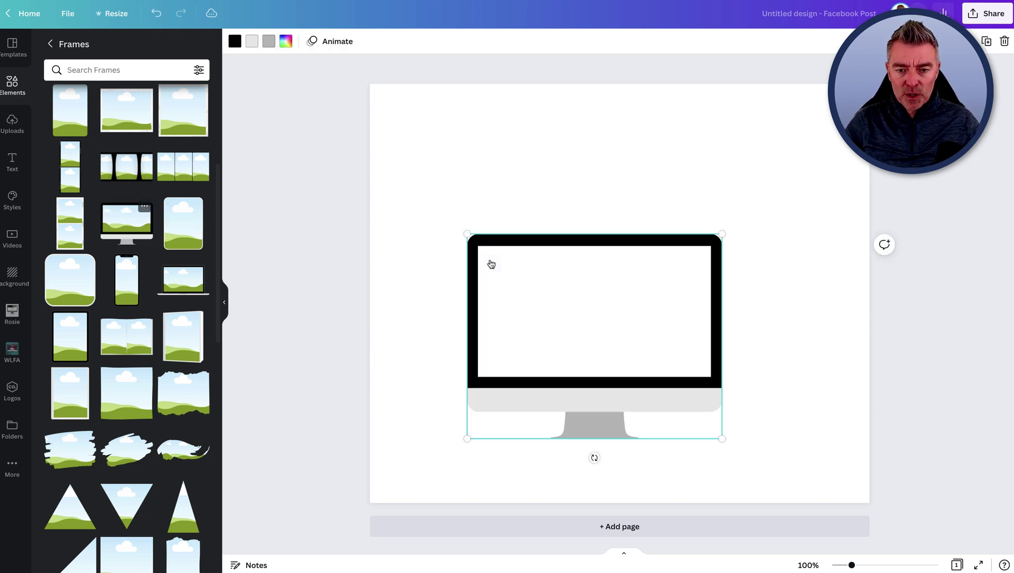
click(804, 388)
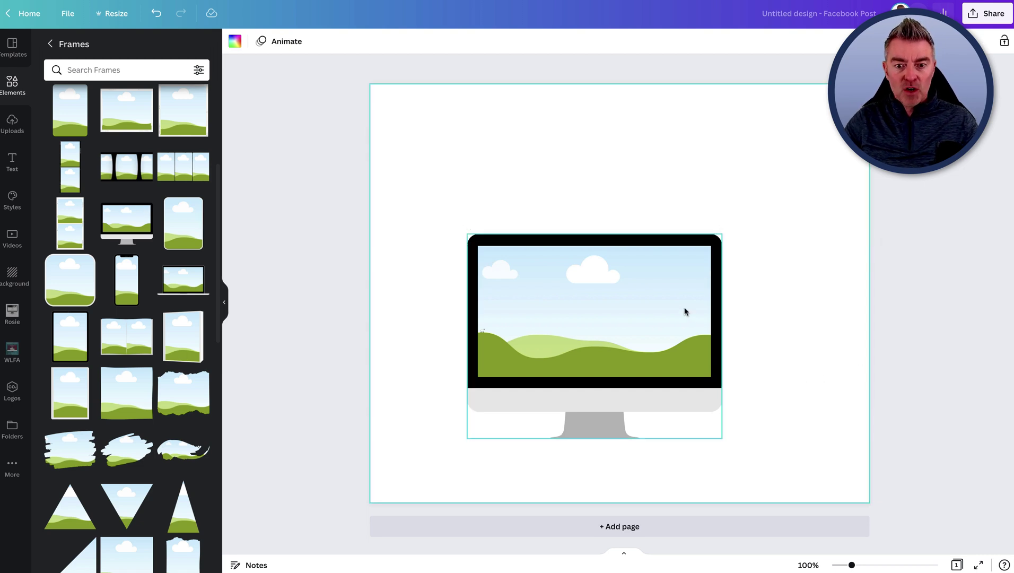
drag(632, 321, 598, 244)
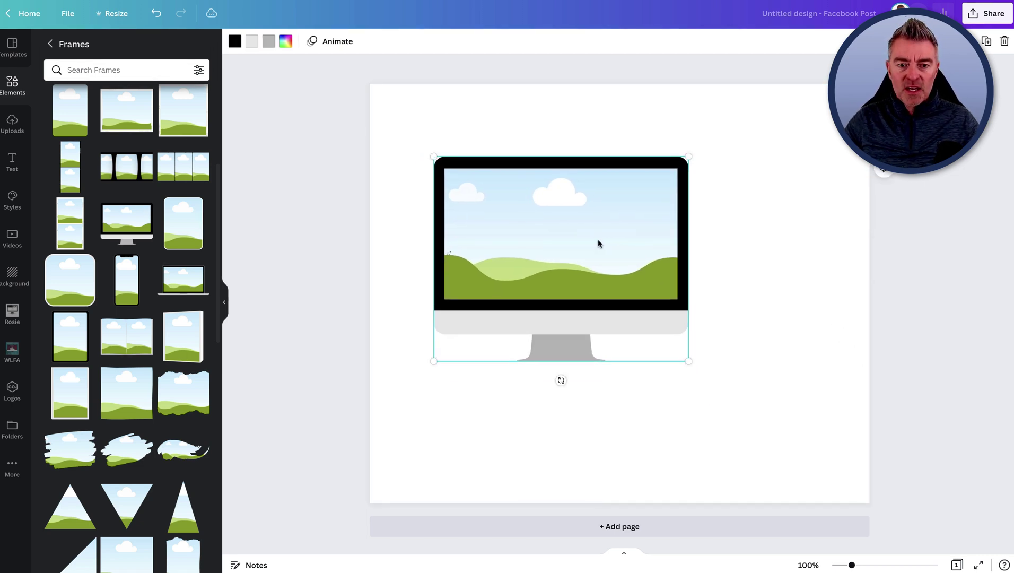
Step: Fill the monitor frame with the uploaded landing-page screenshot, shifted lower within the screen
click(12, 122)
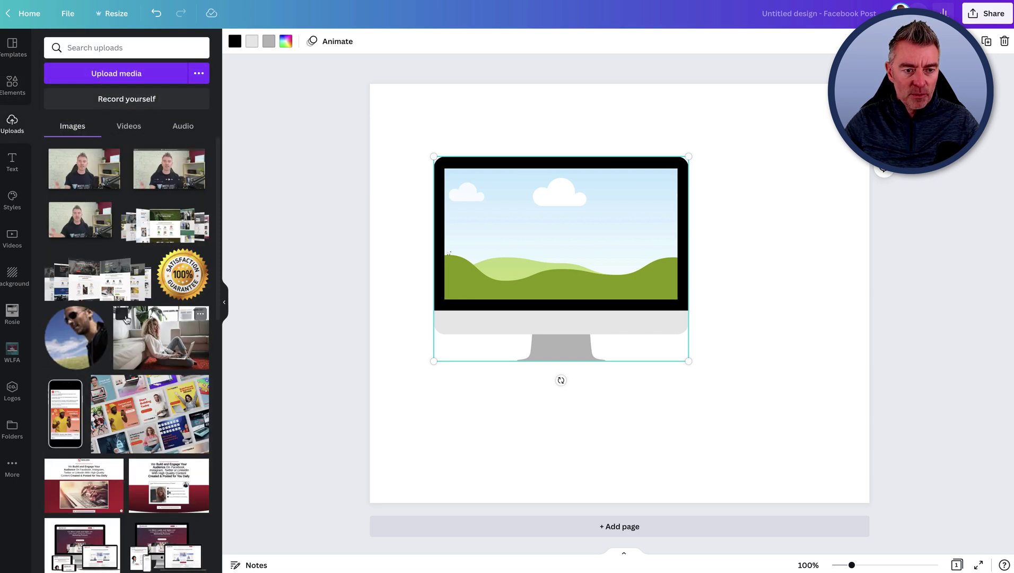
click(82, 544)
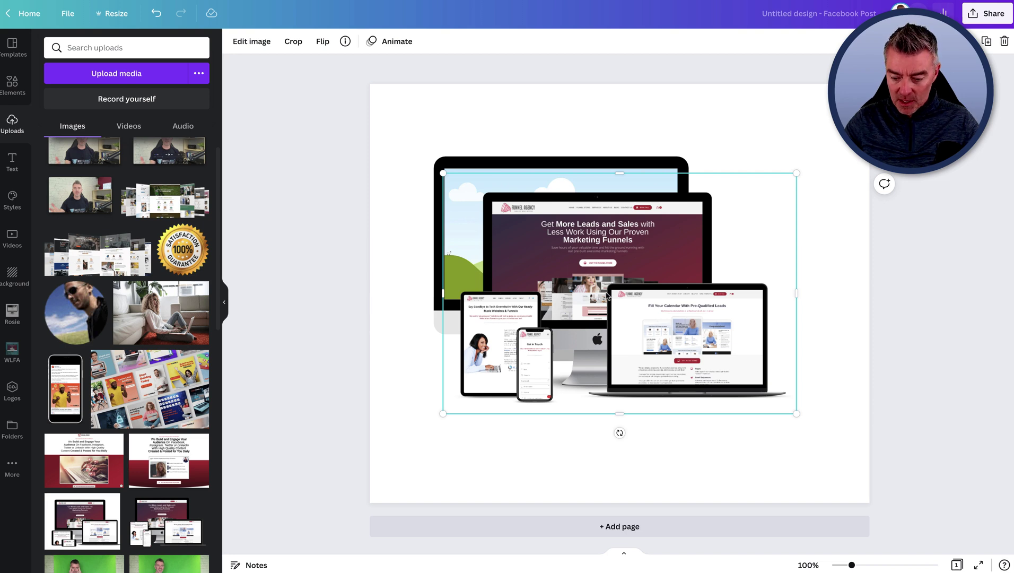
key(Delete)
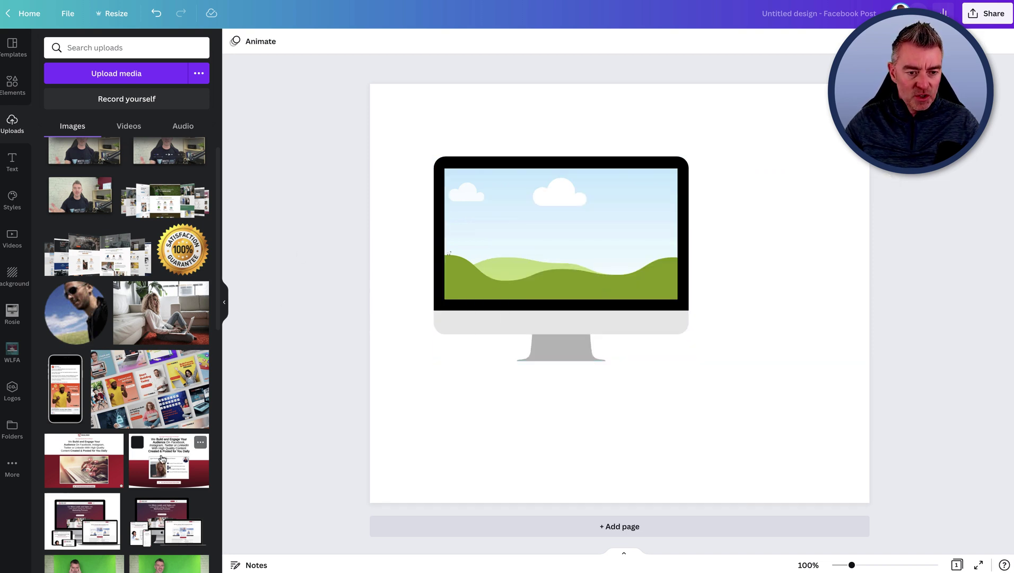
drag(164, 457, 609, 232)
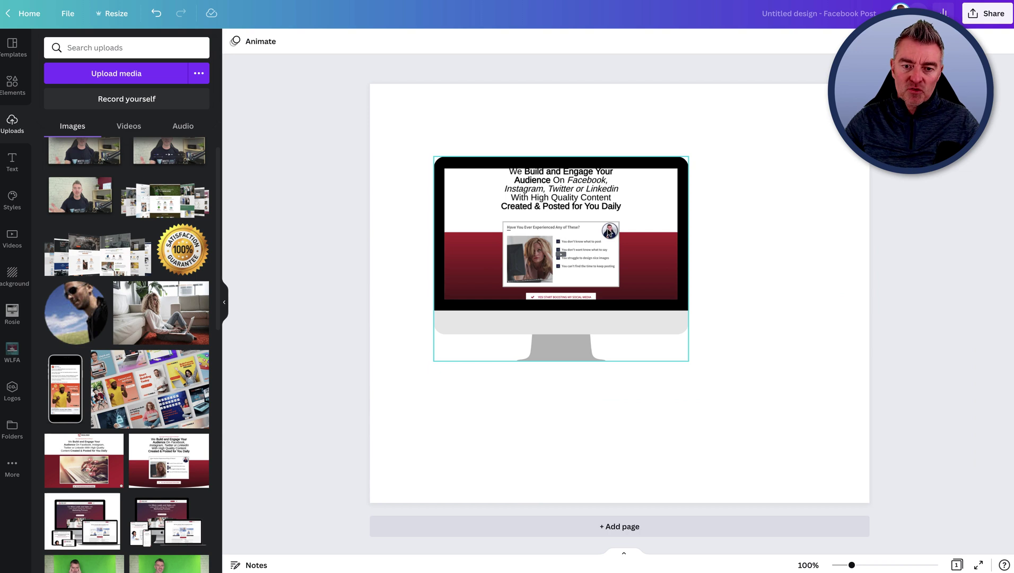
double_click(555, 197)
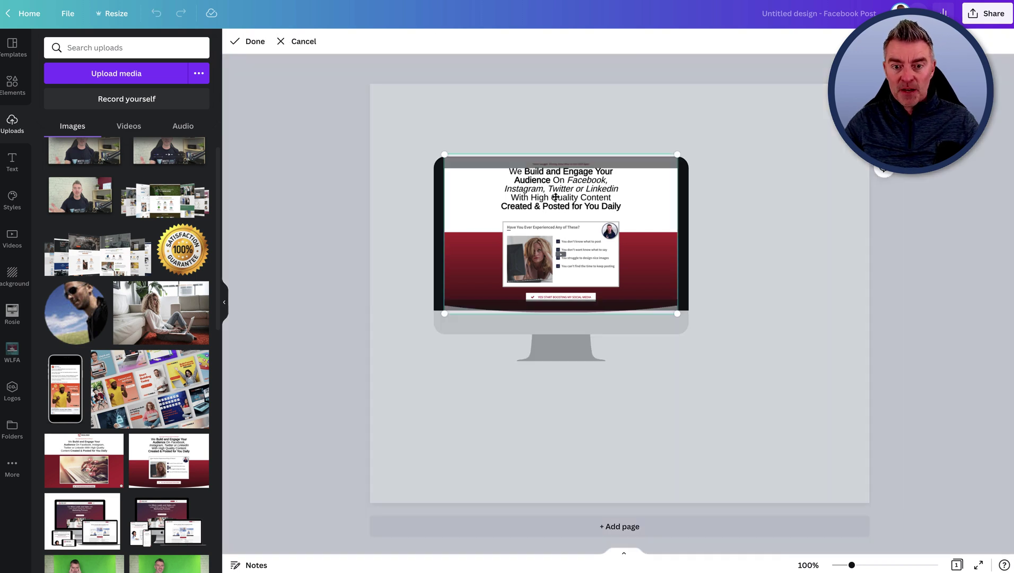
drag(560, 208, 678, 268)
click(750, 244)
Step: Move the monitor with its screenshot to the upper left of the post
click(688, 156)
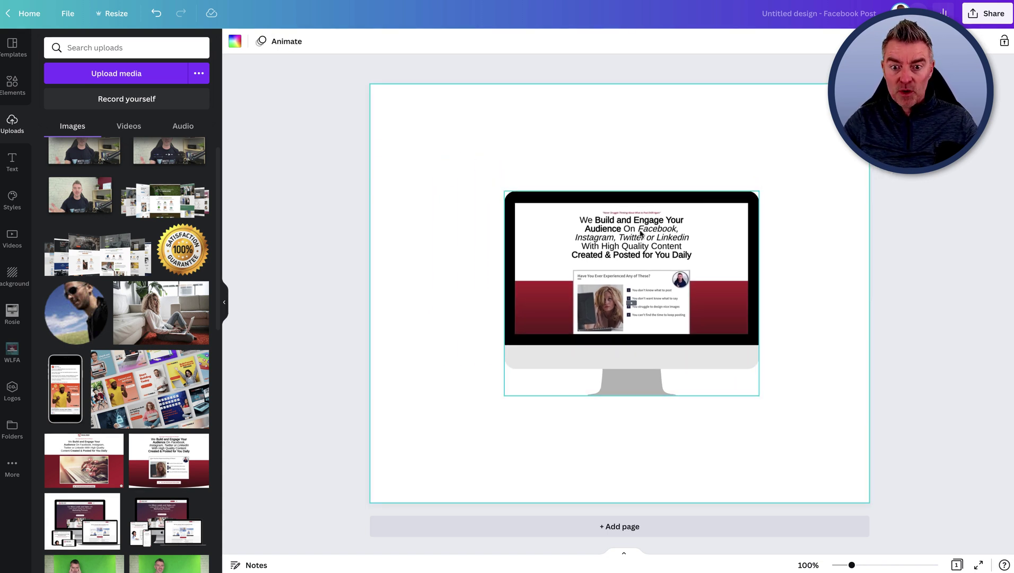
click(643, 366)
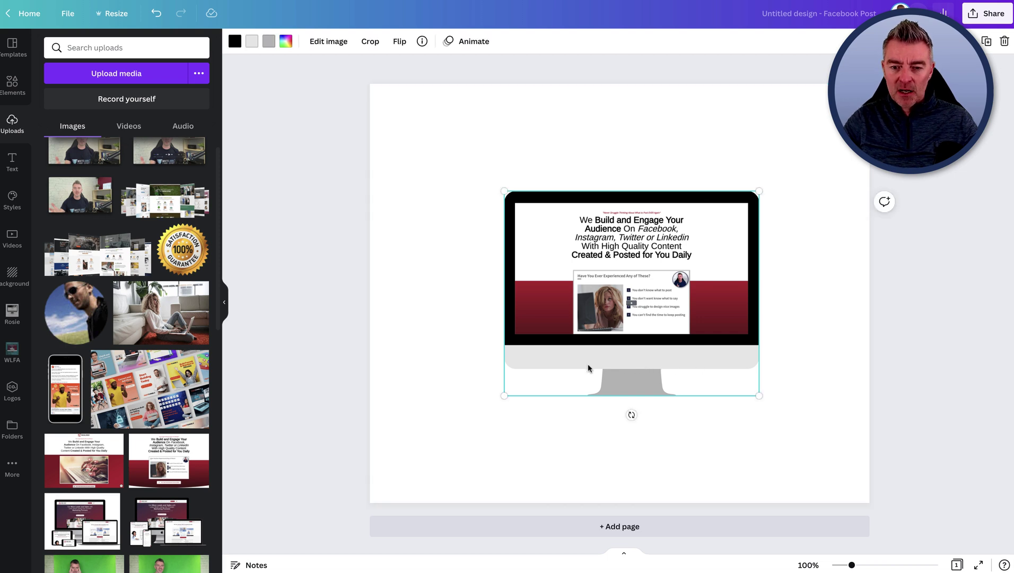
drag(636, 362, 531, 289)
click(345, 347)
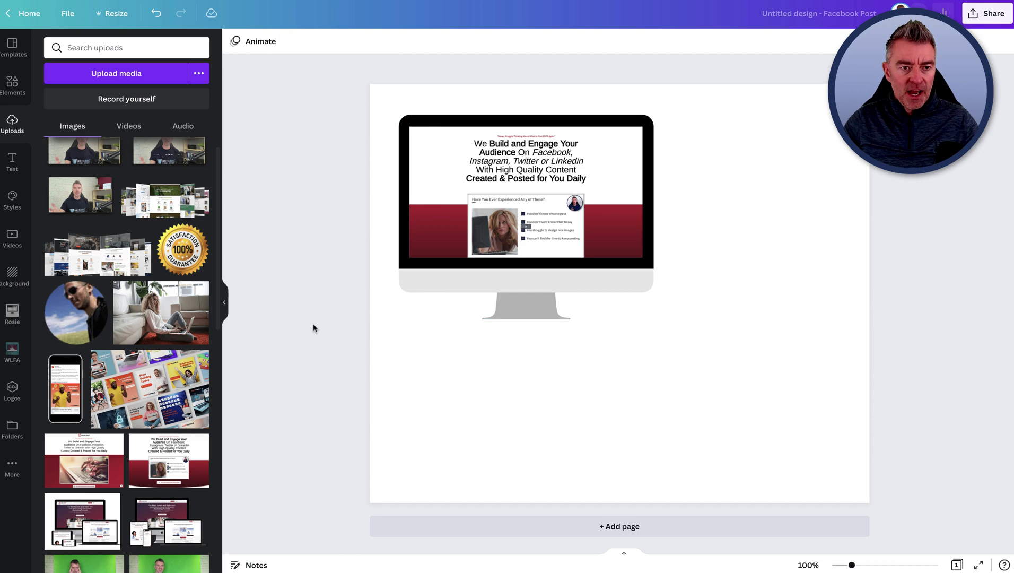
Step: Search Elements for 'computer screen' and place the desk-with-iMac photo lower on the page
click(11, 89)
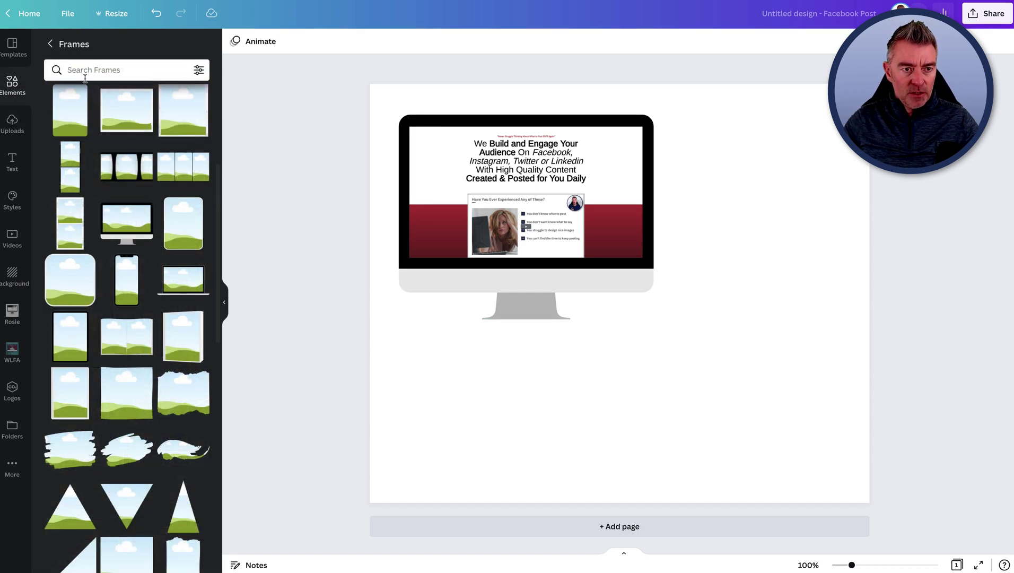
click(53, 44)
click(97, 47)
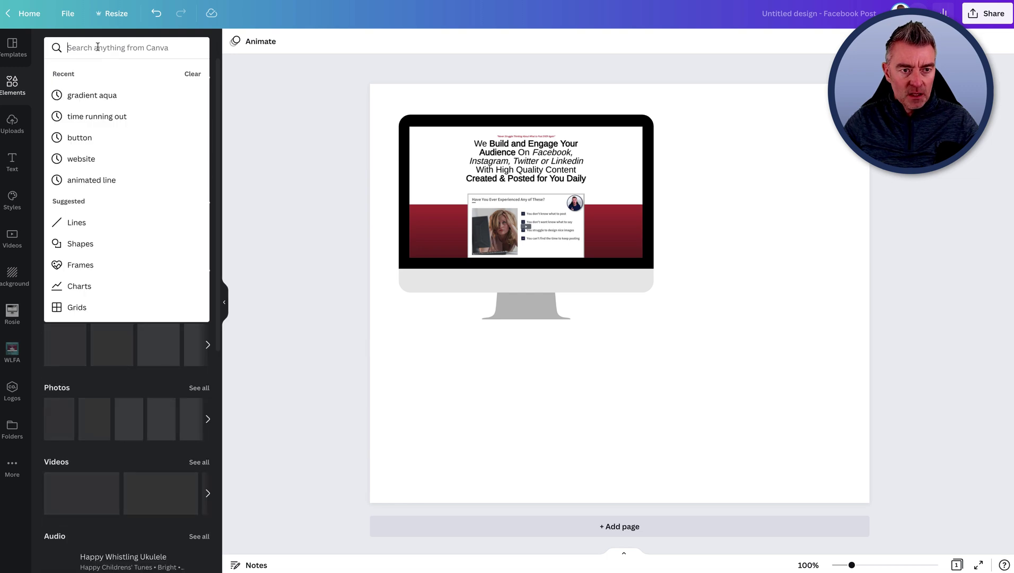
text(computer)
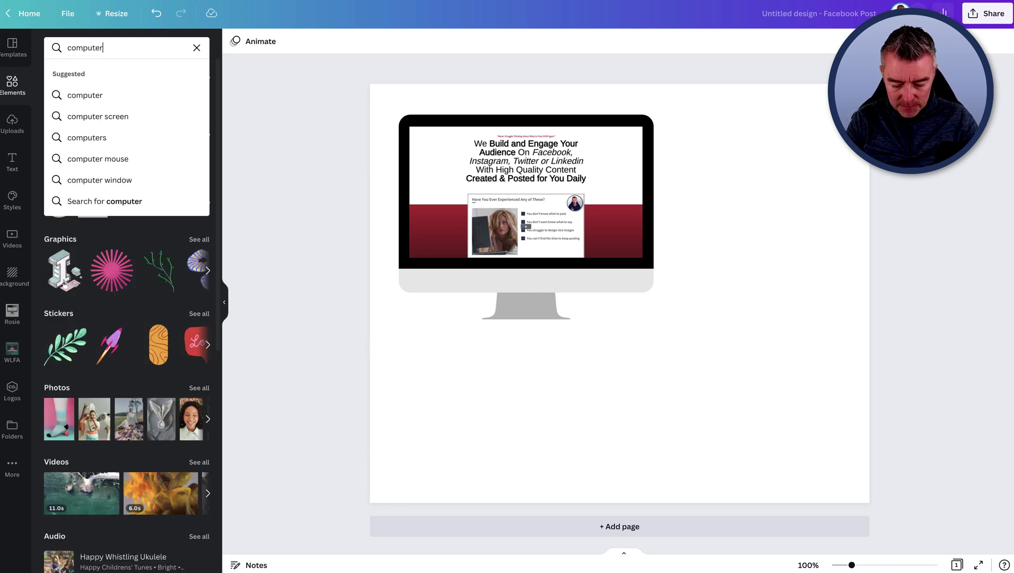
text( screen)
key(Return)
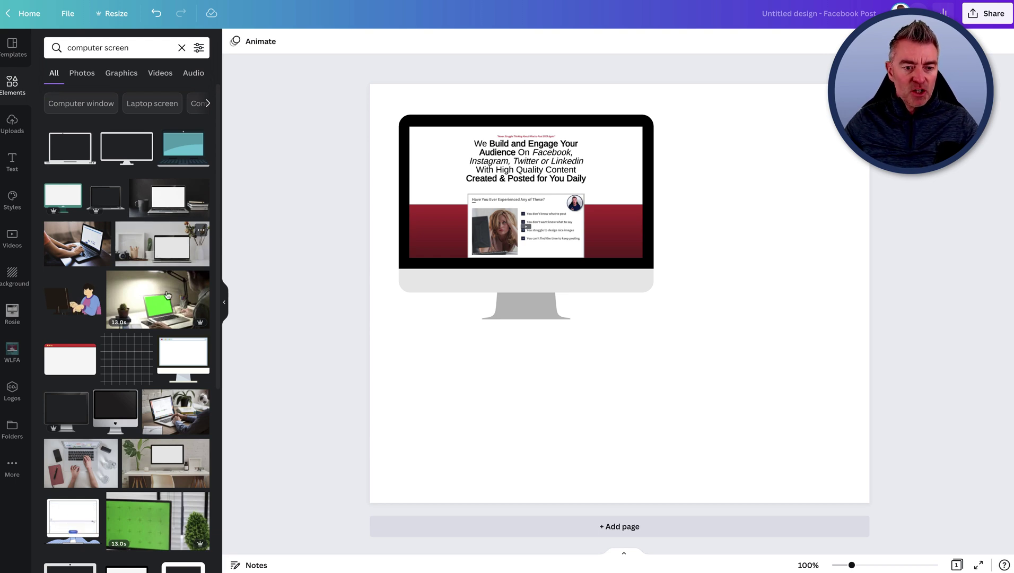
click(170, 462)
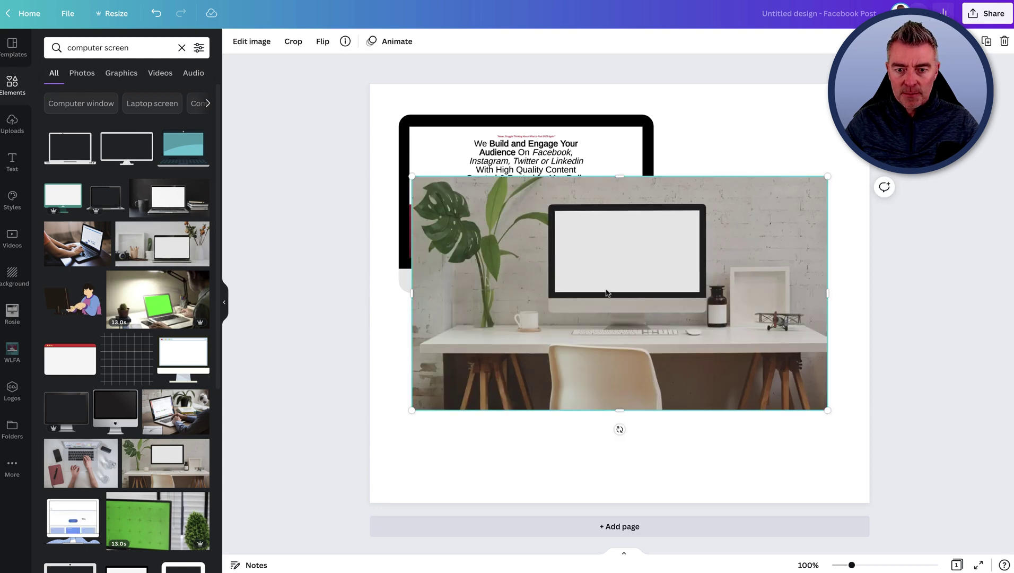
drag(612, 278, 602, 313)
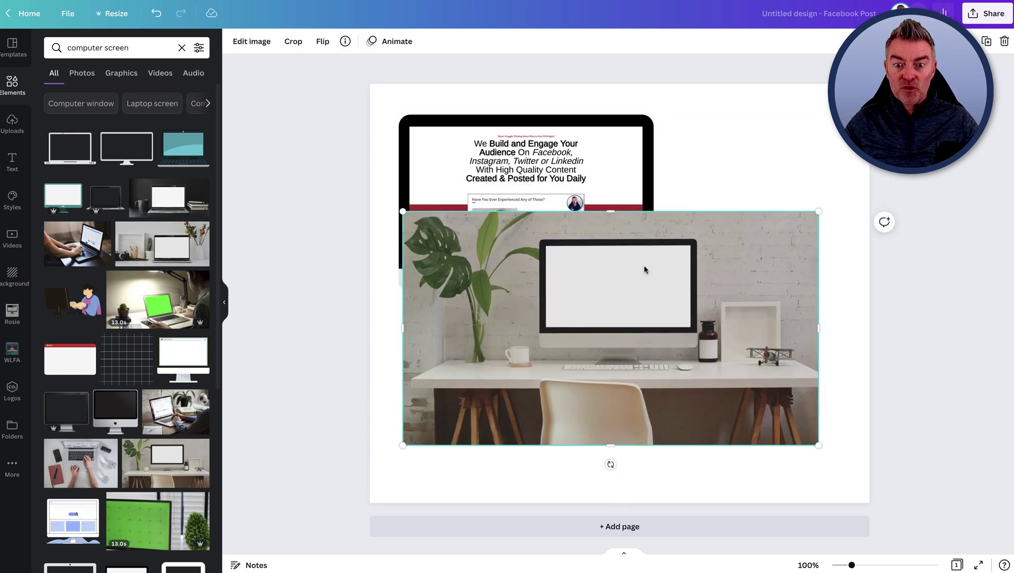
click(726, 181)
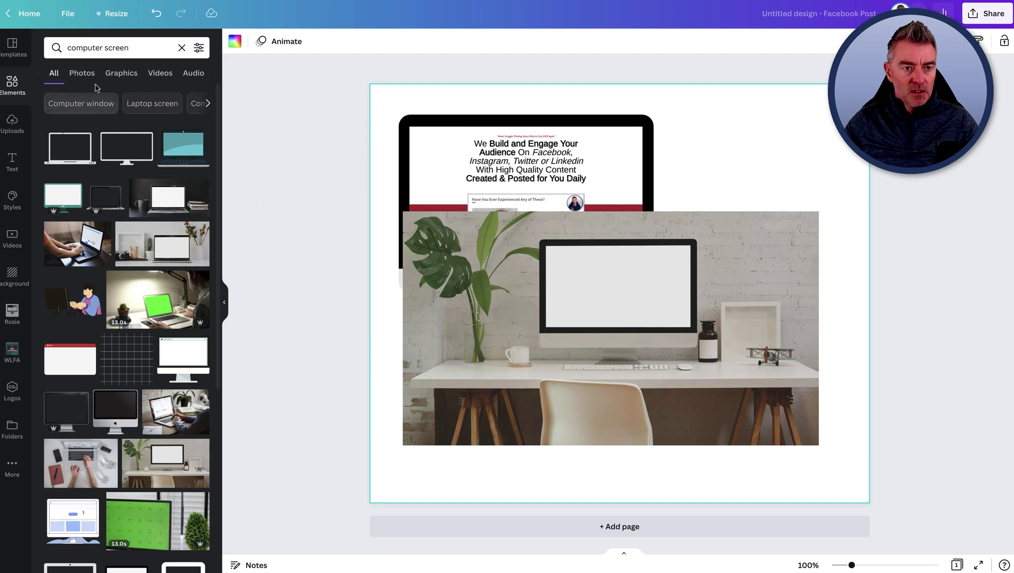
scroll(139, 311, down, 1)
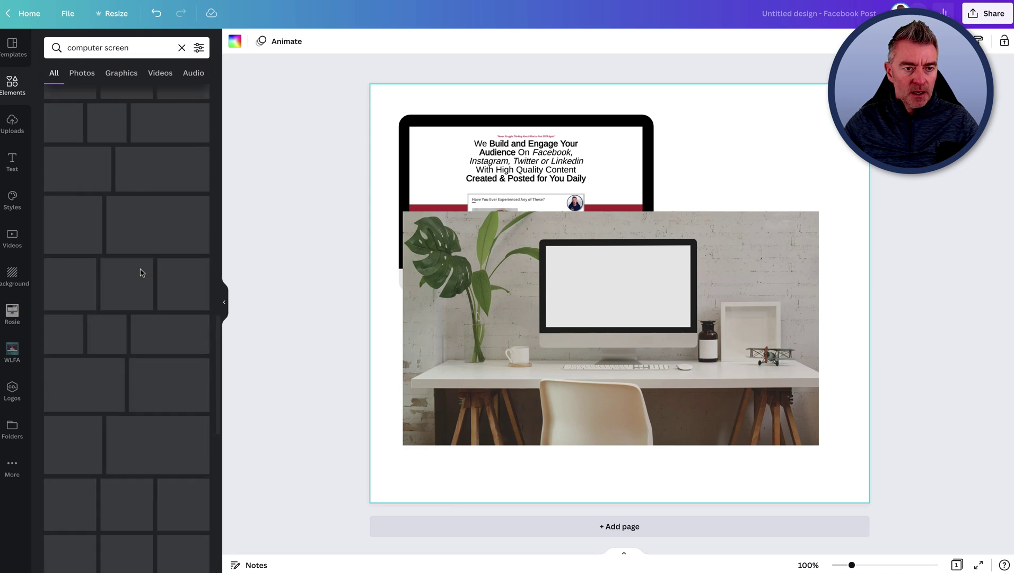
click(82, 72)
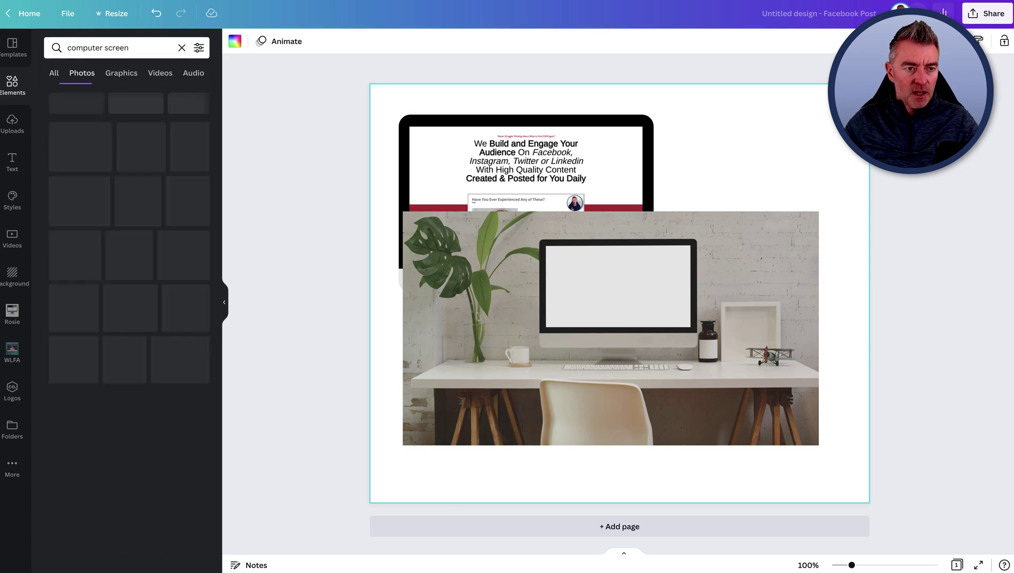
click(11, 85)
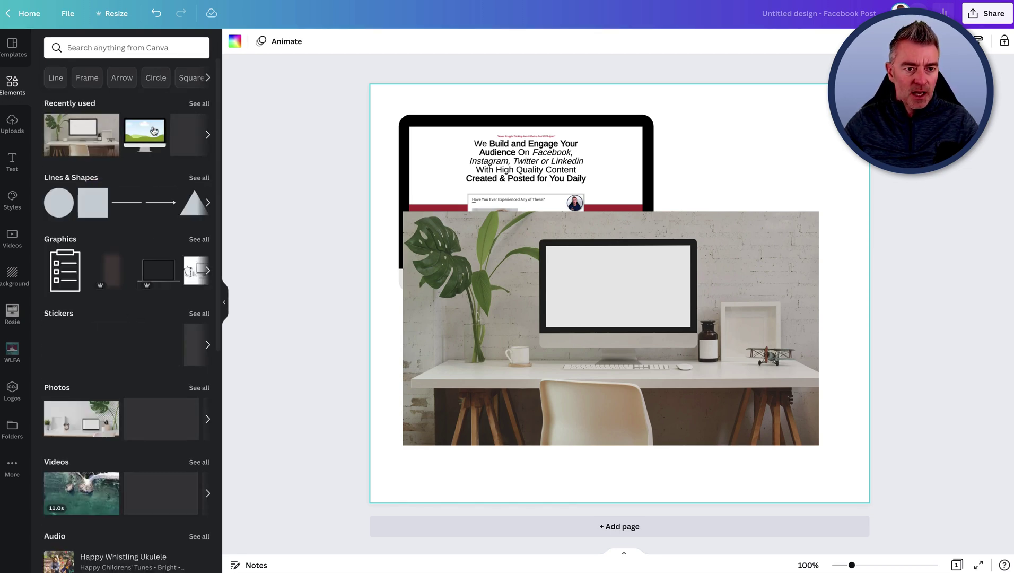
Step: Add a landscape frame and resize and nudge it to fit the iMac screen in the desk photo
click(88, 78)
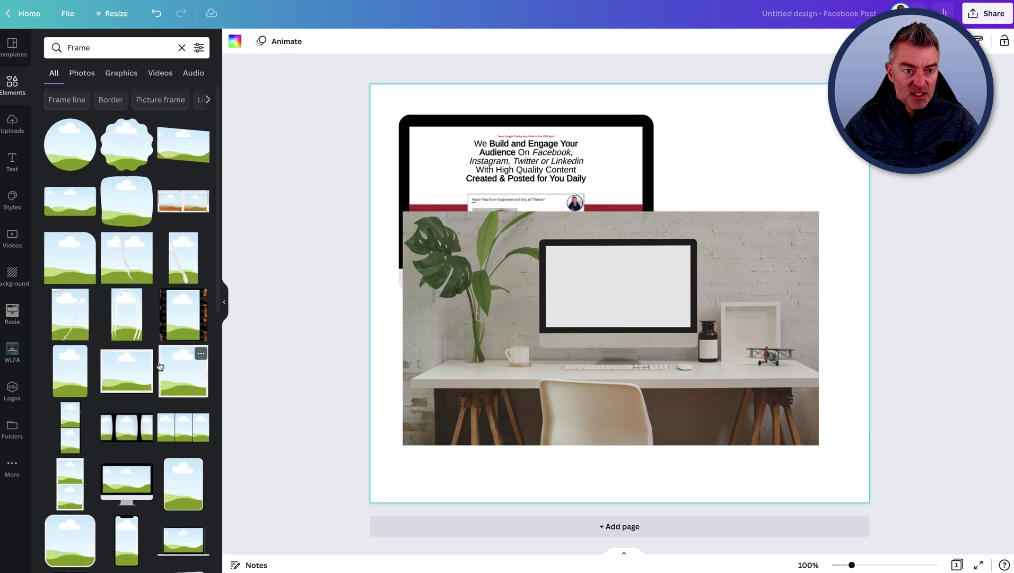
scroll(130, 195, down, 1)
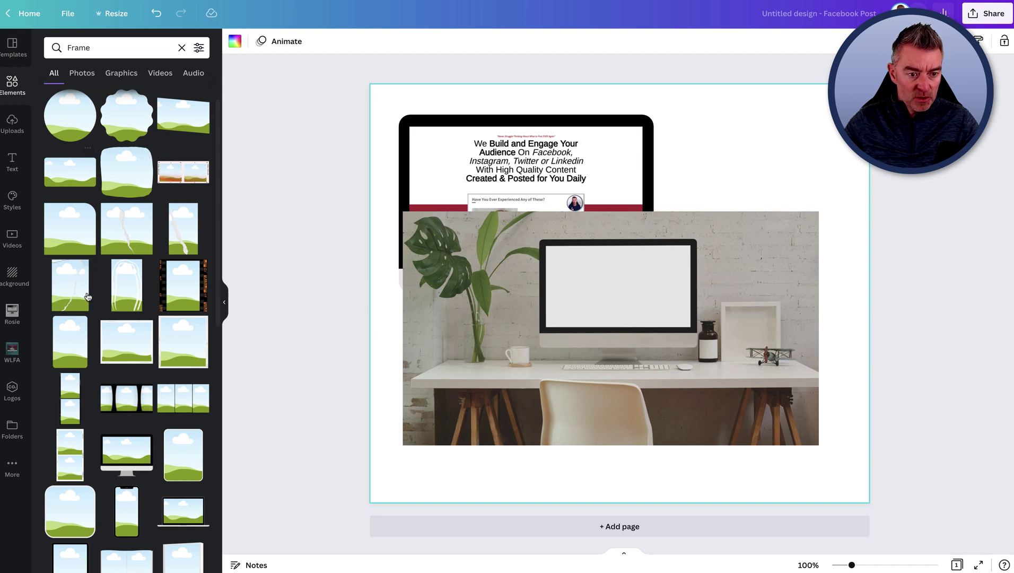
scroll(90, 300, up, 1)
scroll(89, 301, up, 1)
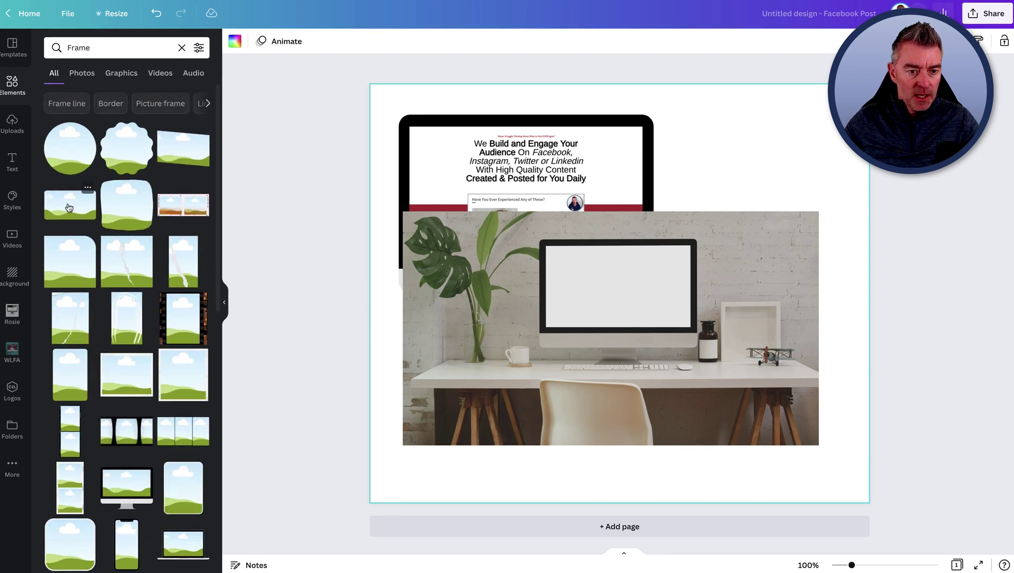
click(69, 208)
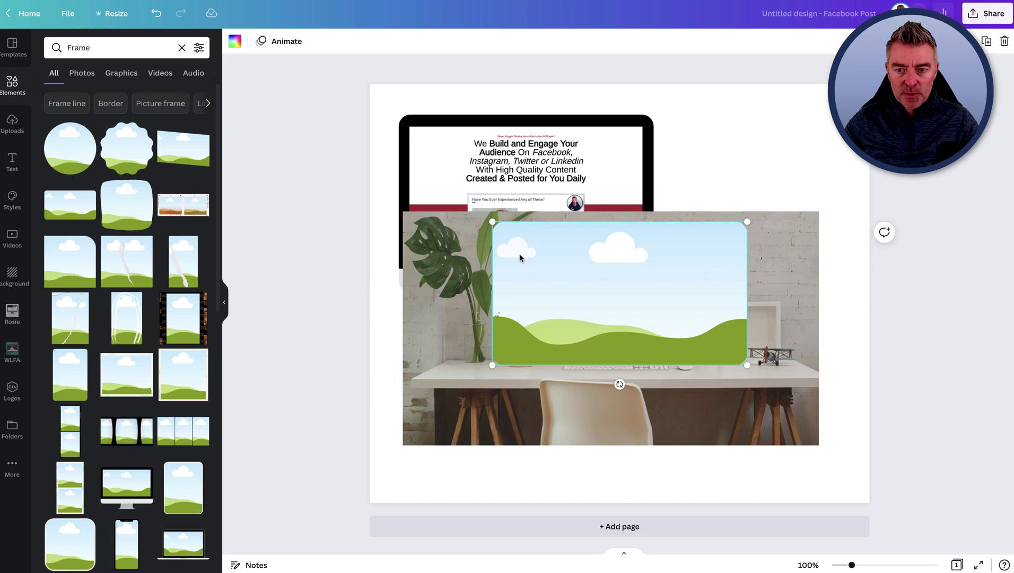
drag(577, 285, 629, 306)
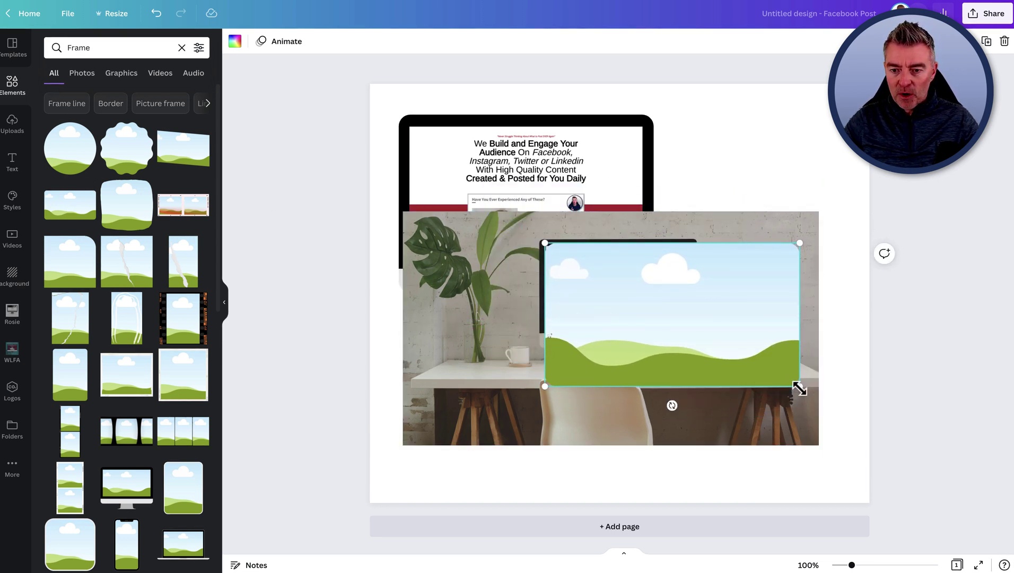
drag(796, 389, 672, 356)
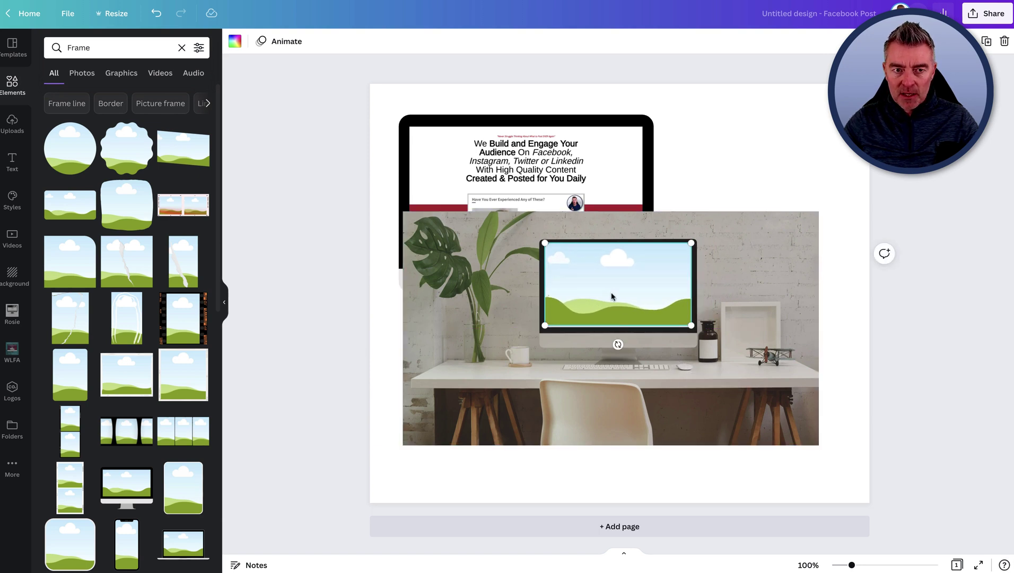
drag(612, 296, 611, 295)
click(753, 120)
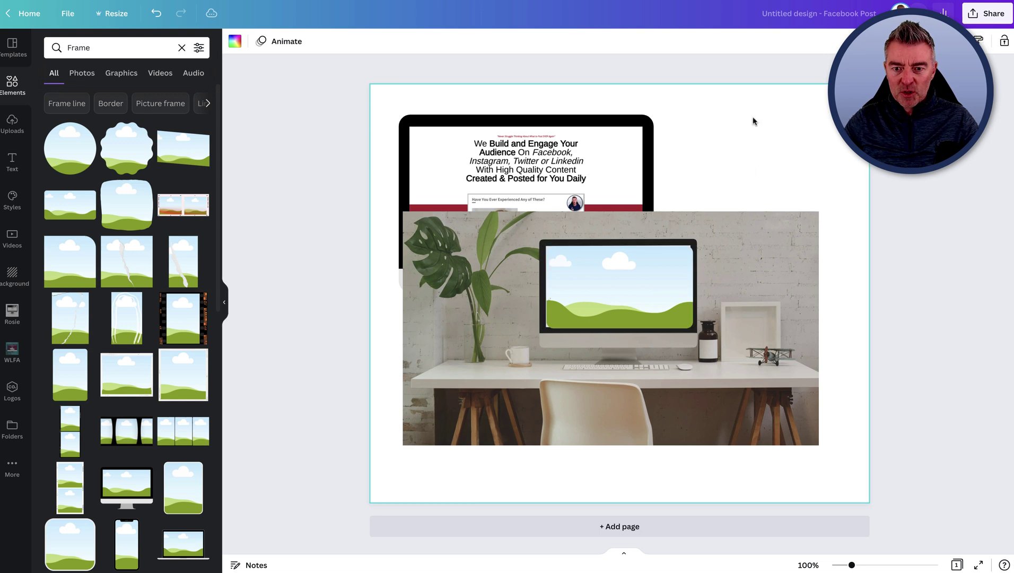
click(616, 301)
key(Left)
key(Left)
key(shift+Up)
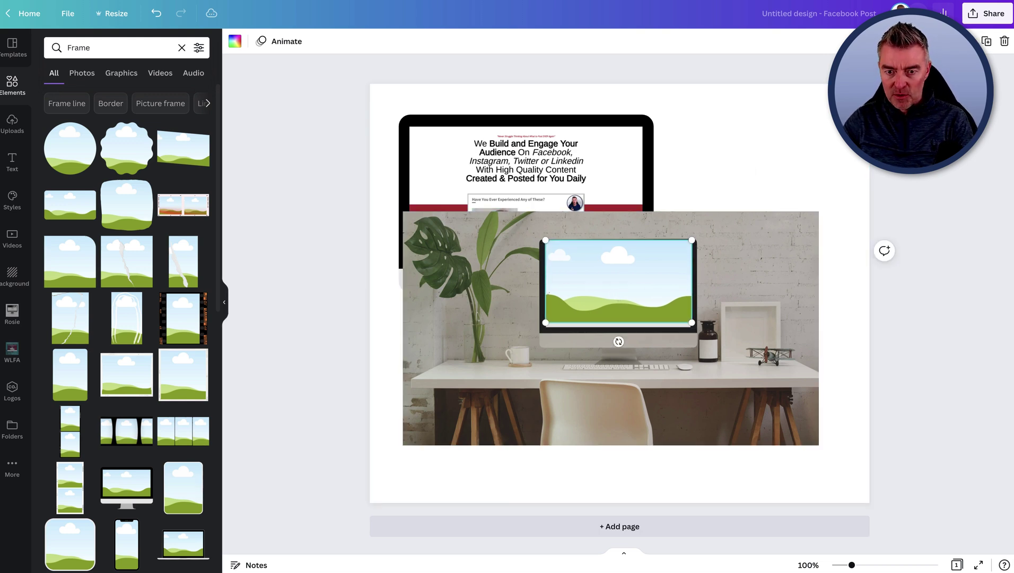
Step: Nudge the frame into place, then fill it with the 'We Build and Engage Your Audience' screenshot
key(Down)
key(Down)
key(Down)
key(Down)
key(Down)
key(Down)
key(Down)
key(Down)
key(Down)
key(Down)
key(Down)
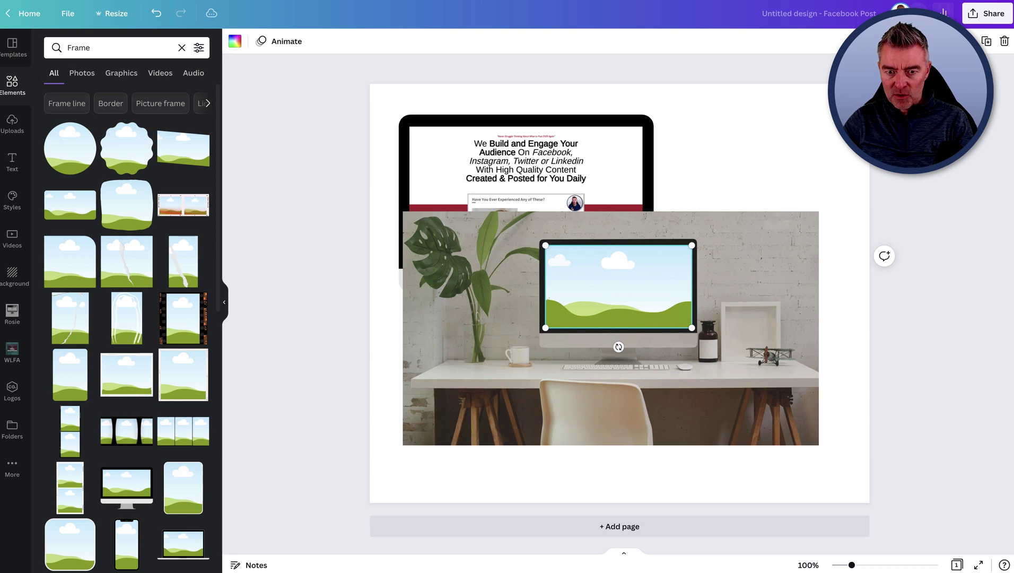
click(727, 153)
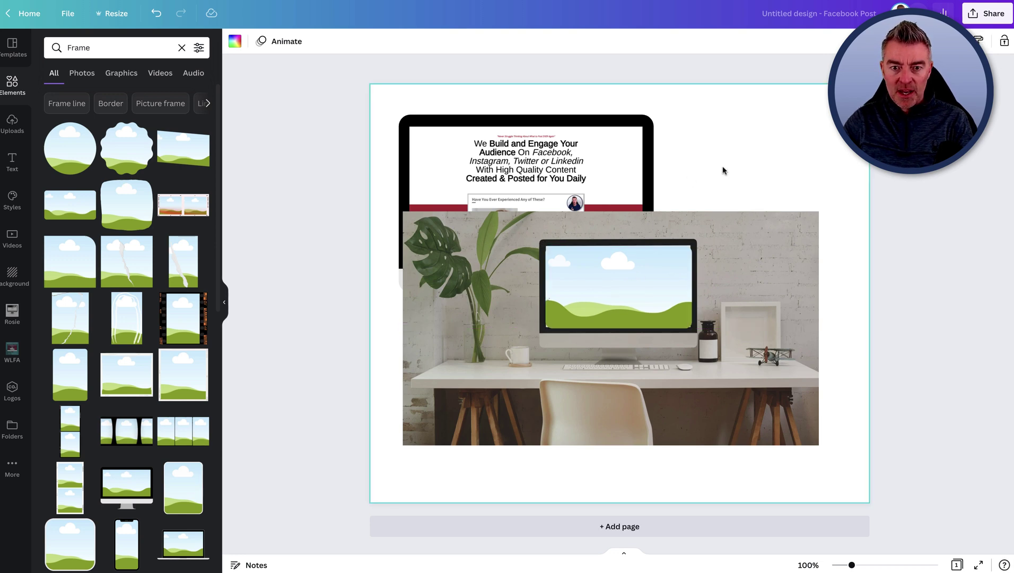
click(10, 126)
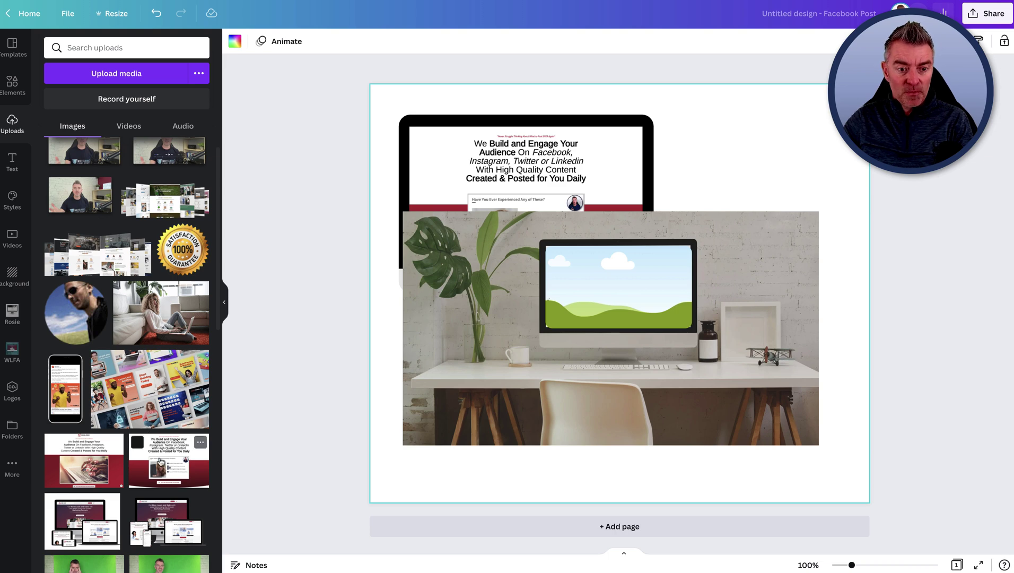
drag(160, 461, 583, 289)
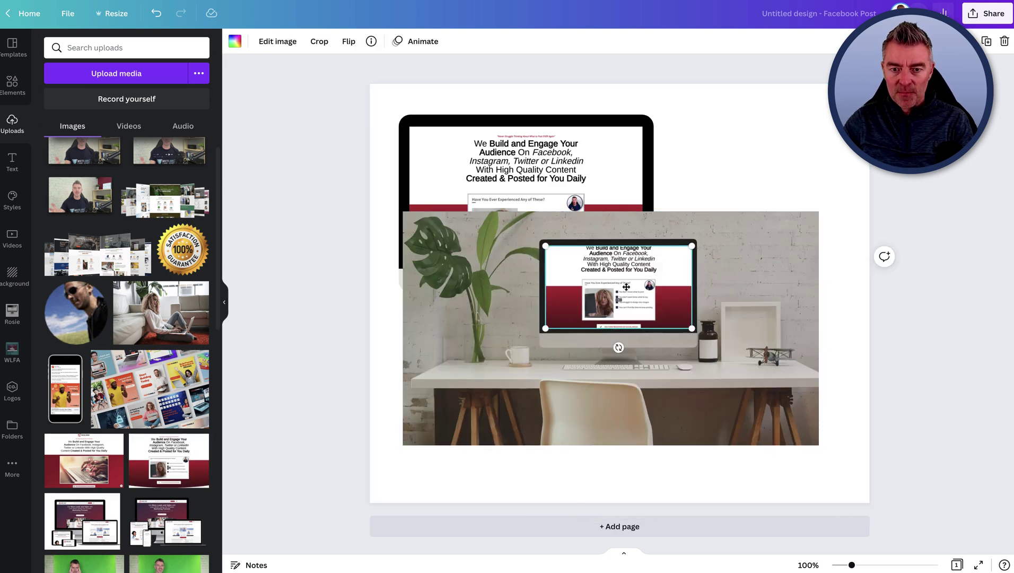
double_click(627, 286)
drag(626, 287, 625, 299)
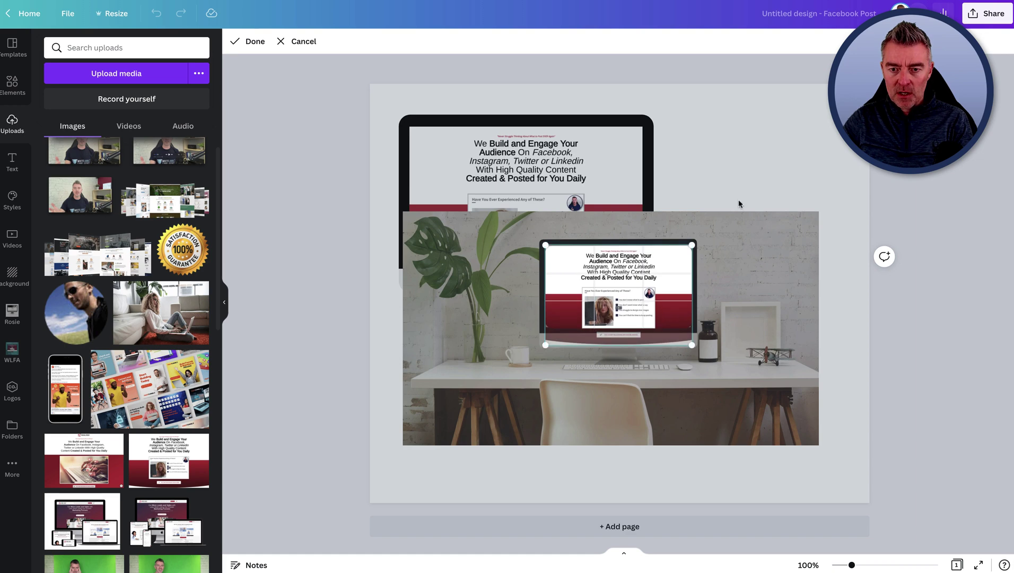
click(766, 147)
click(935, 193)
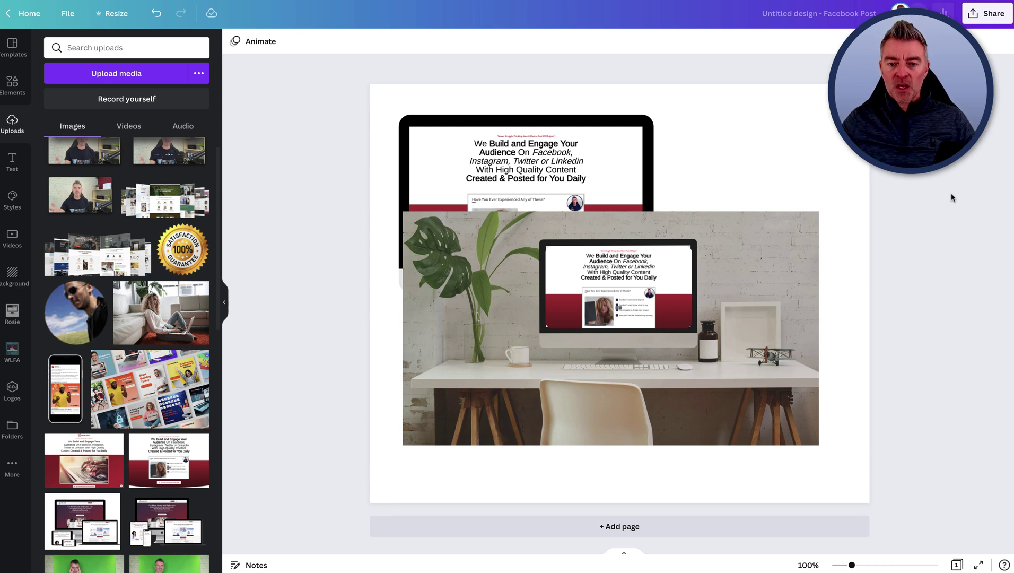
Step: Clear the post by deleting the screenshots, desk photo, monitor mockup and frame
click(646, 258)
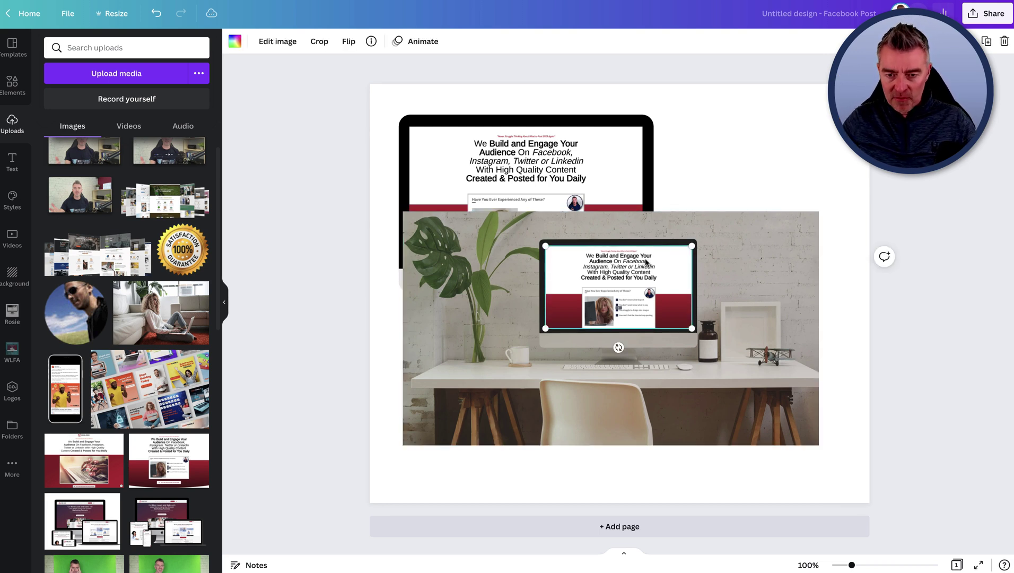
key(Delete)
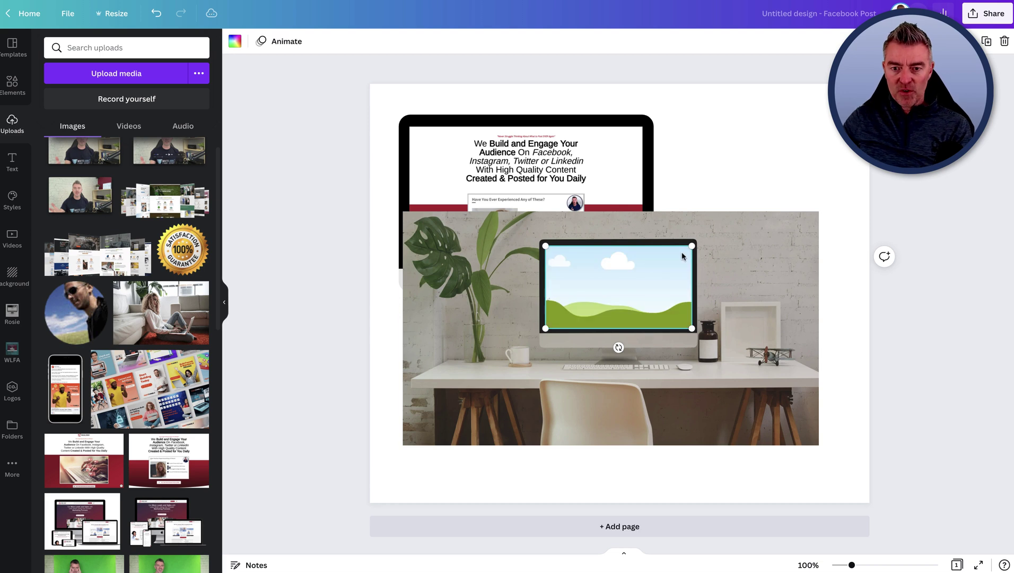
click(744, 250)
key(Delete)
click(656, 277)
key(Delete)
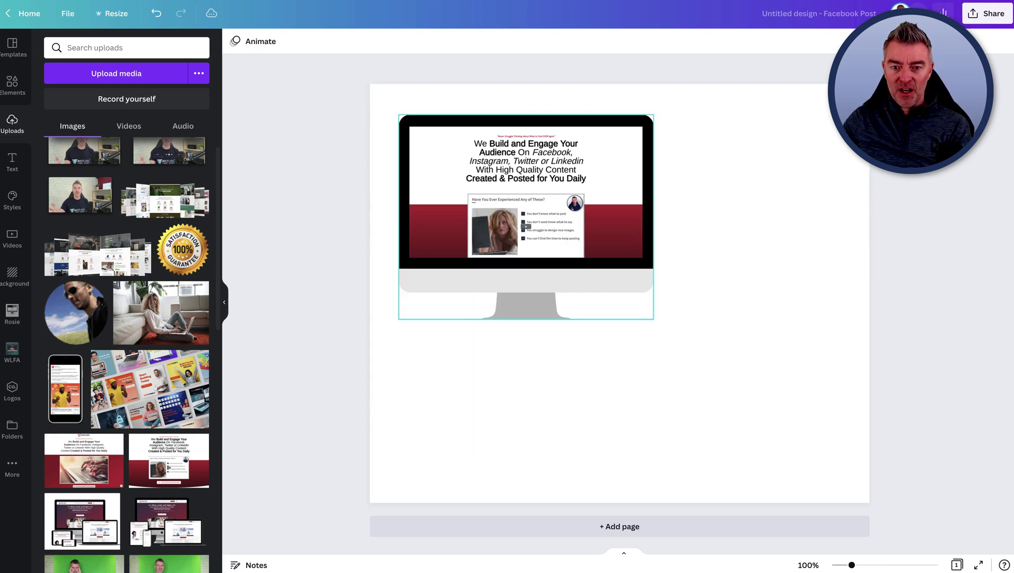
click(647, 279)
key(Delete)
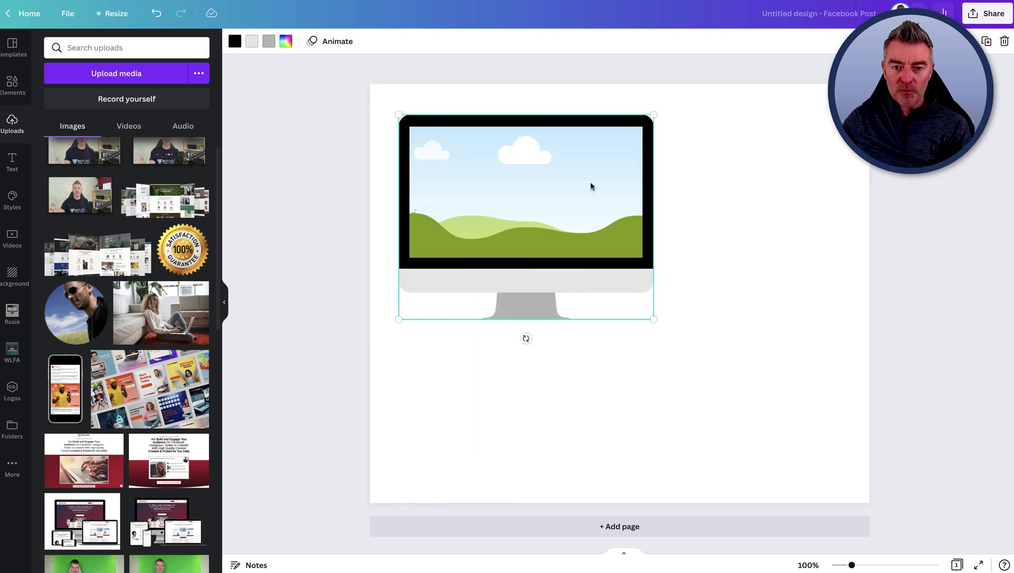
key(Delete)
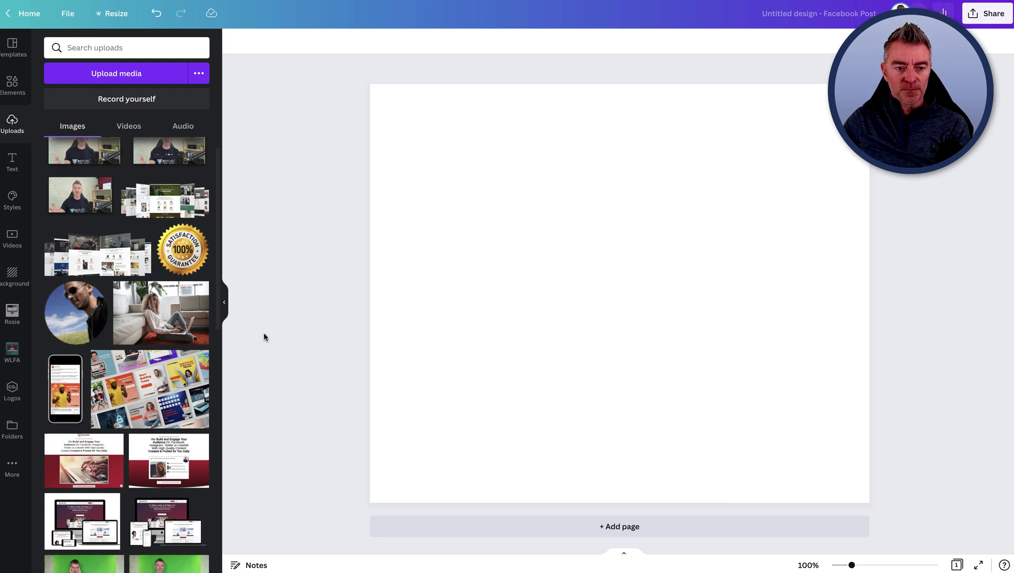
Step: Add the full landing-page screenshot to the blank page and select it
click(166, 471)
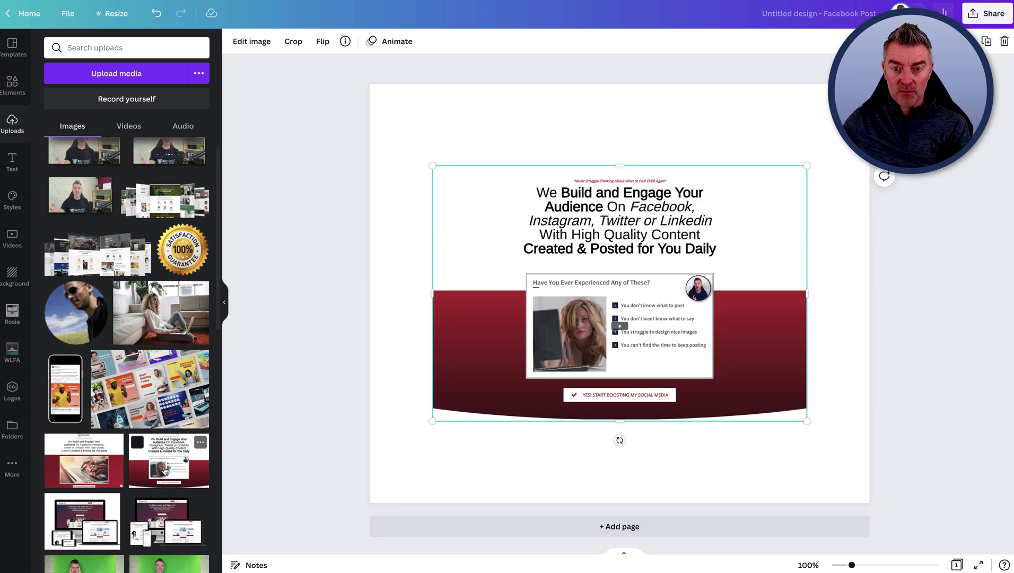
click(910, 313)
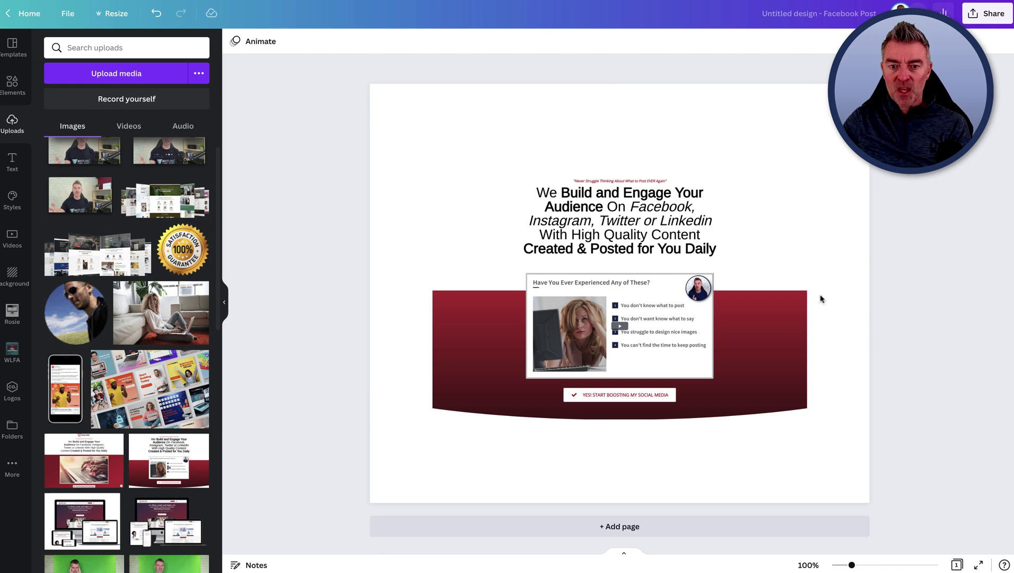
click(577, 247)
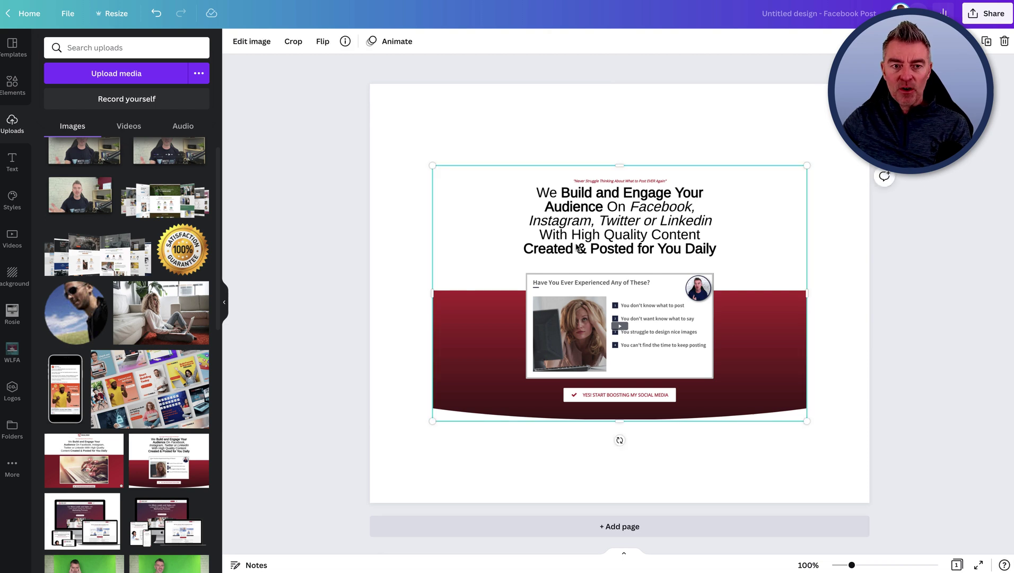
Step: Apply the Smartmockups Laptop 15 mockup to the screenshot via Edit image
click(253, 42)
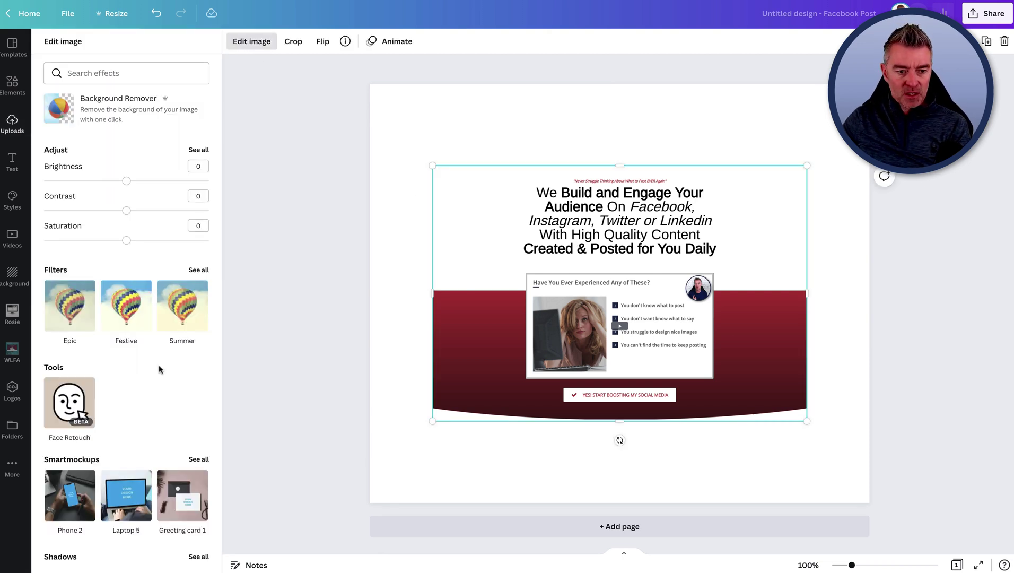
scroll(148, 410, down, 3)
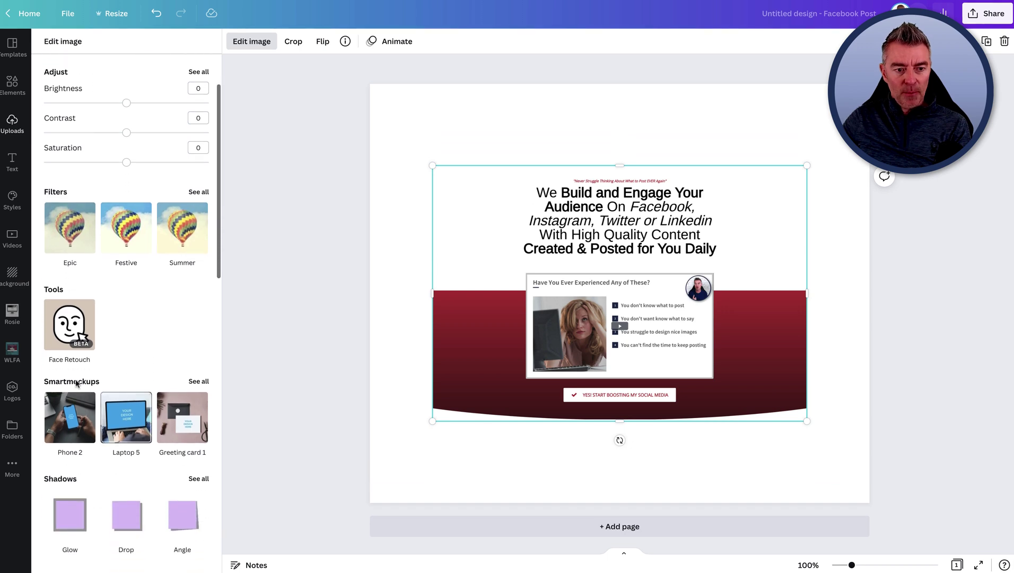
click(198, 381)
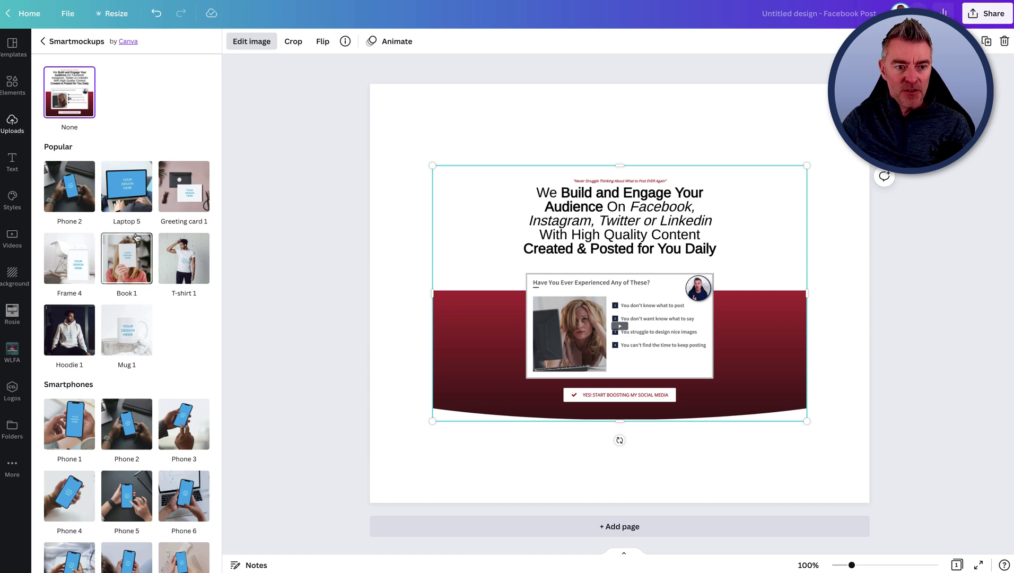
scroll(159, 249, down, 10)
scroll(165, 256, down, 15)
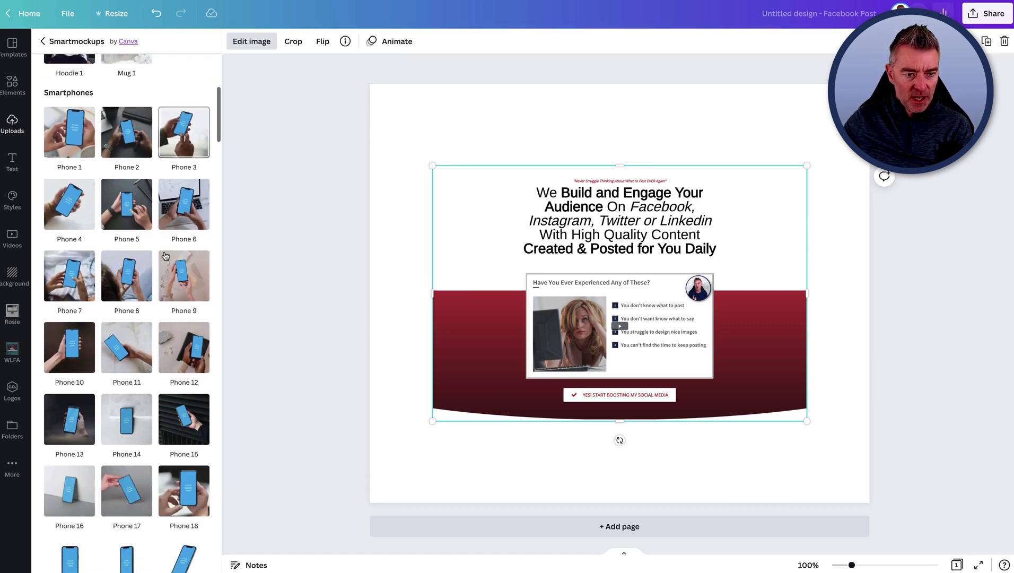
scroll(165, 256, down, 10)
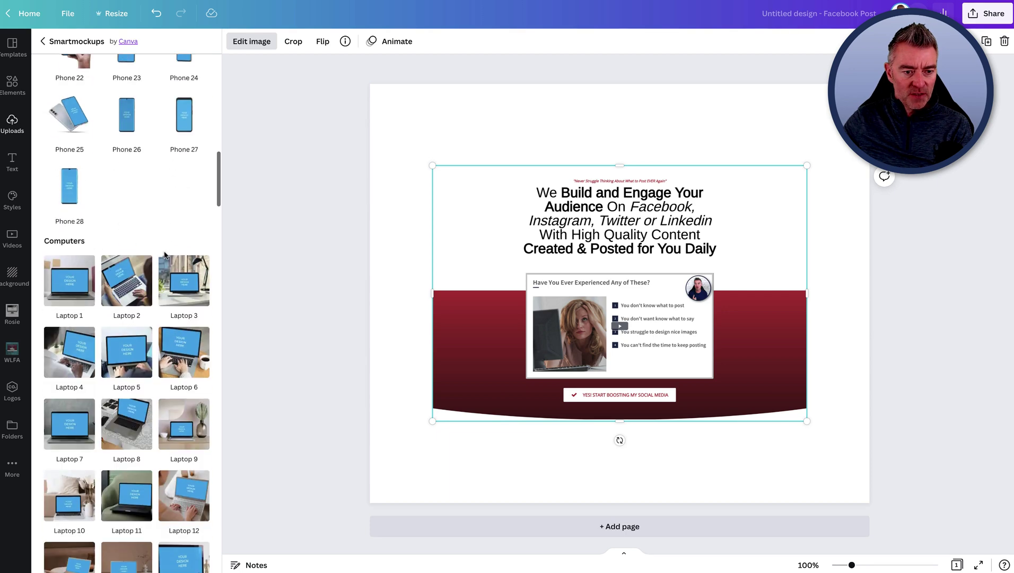
scroll(165, 256, down, 11)
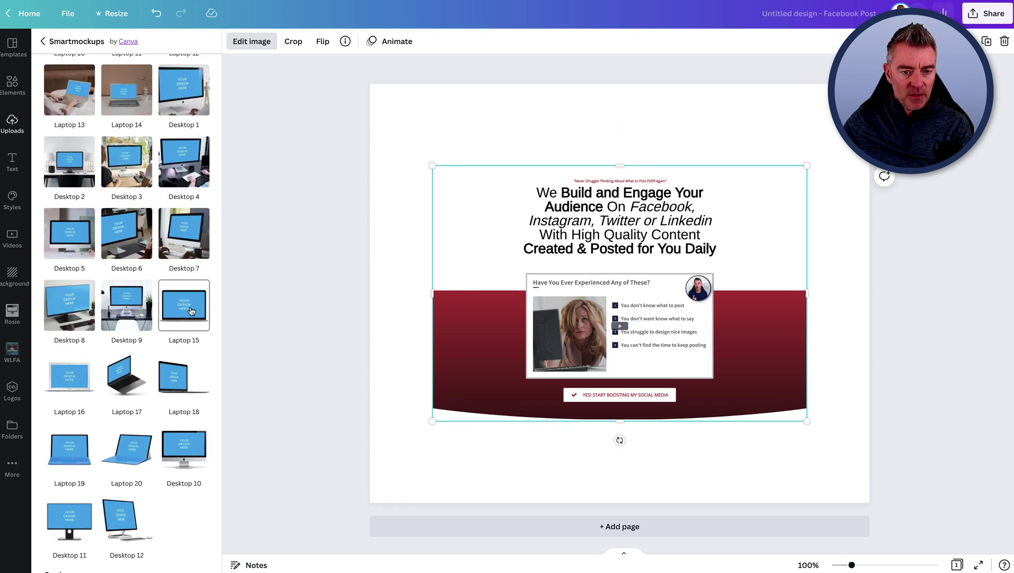
click(189, 310)
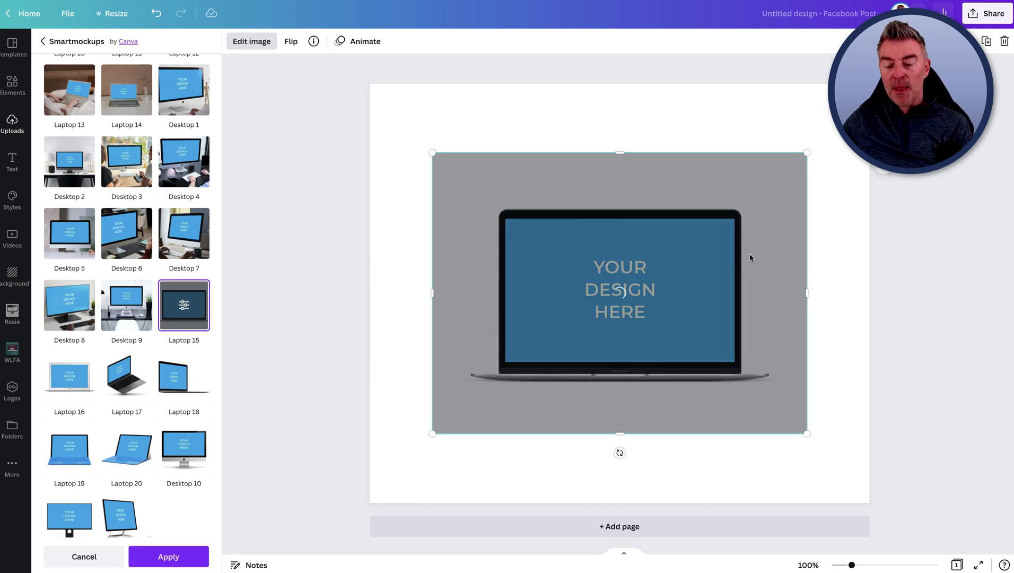
click(652, 119)
Step: Reposition the laptop mockup on the Facebook post page, then delete it
click(611, 463)
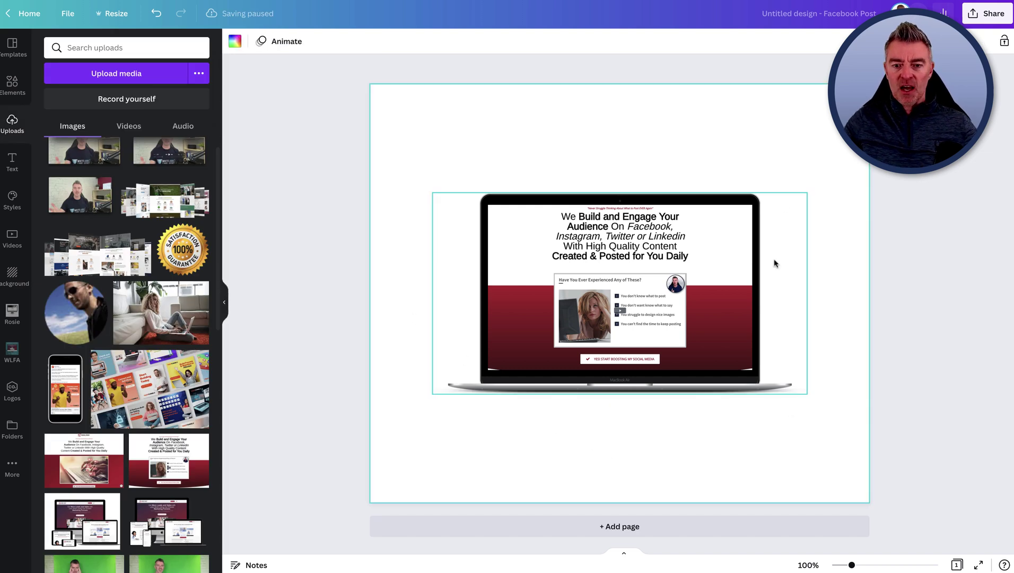
drag(605, 276, 526, 276)
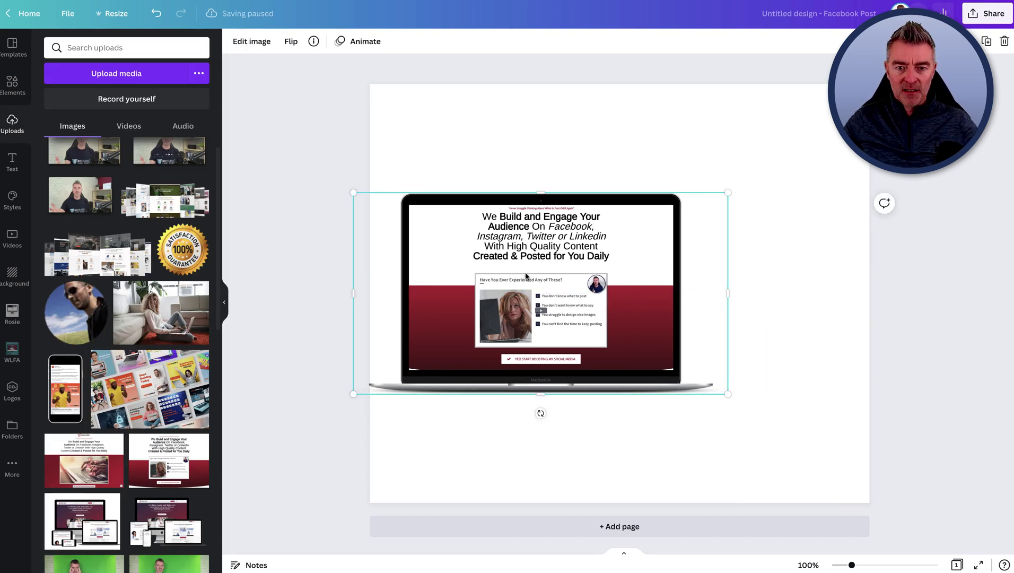
click(117, 72)
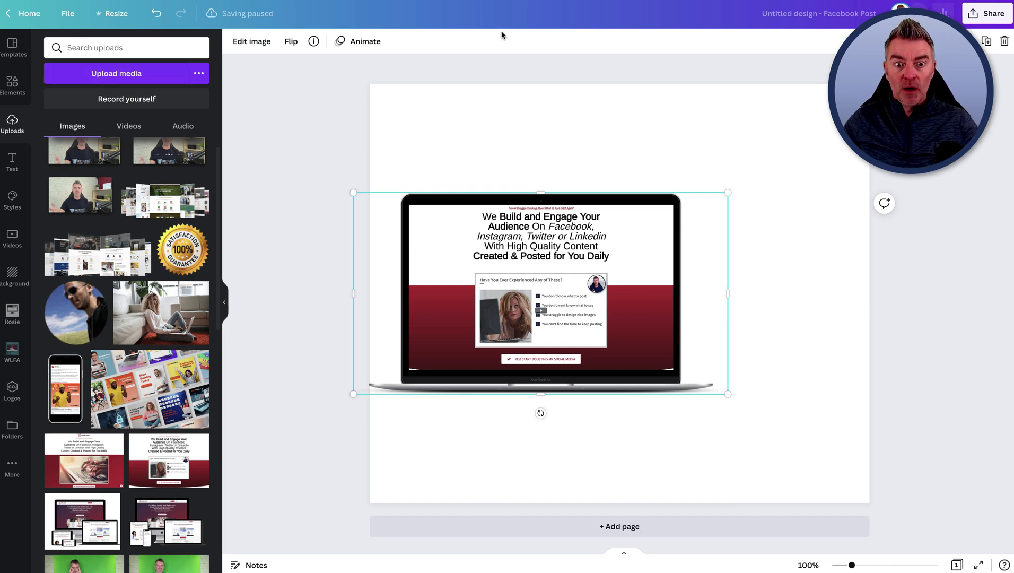
click(435, 133)
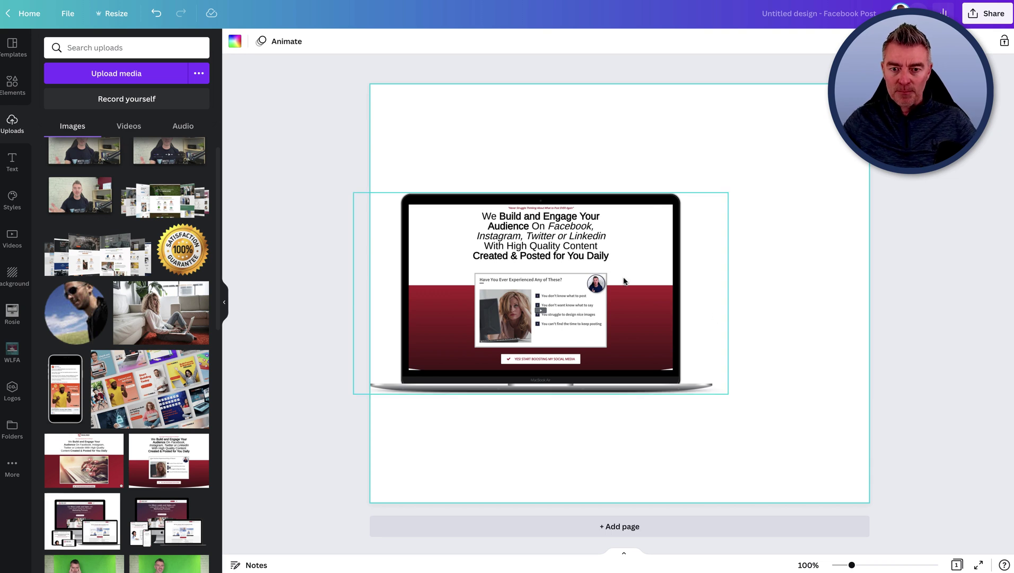
drag(624, 280, 671, 281)
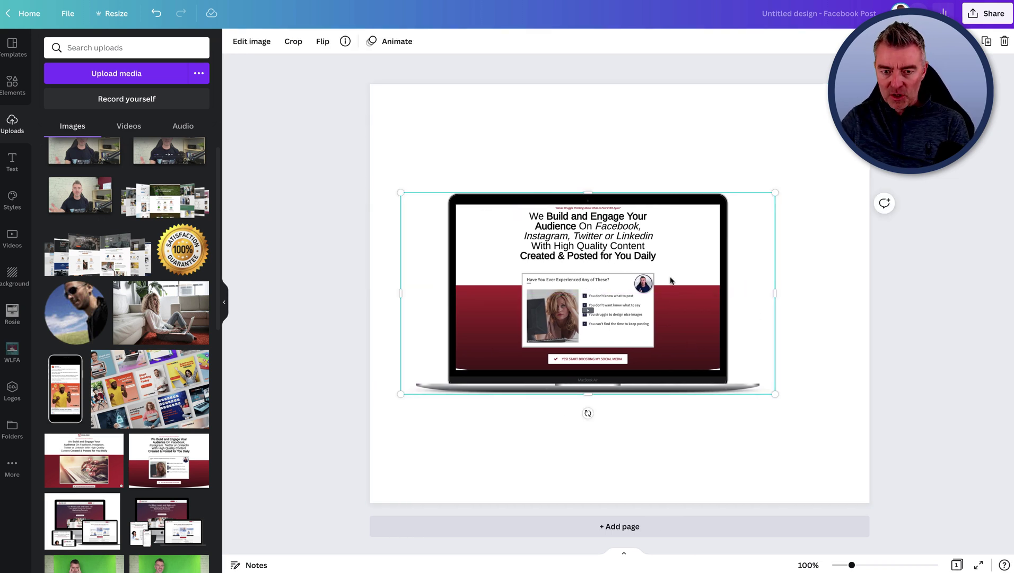
key(Delete)
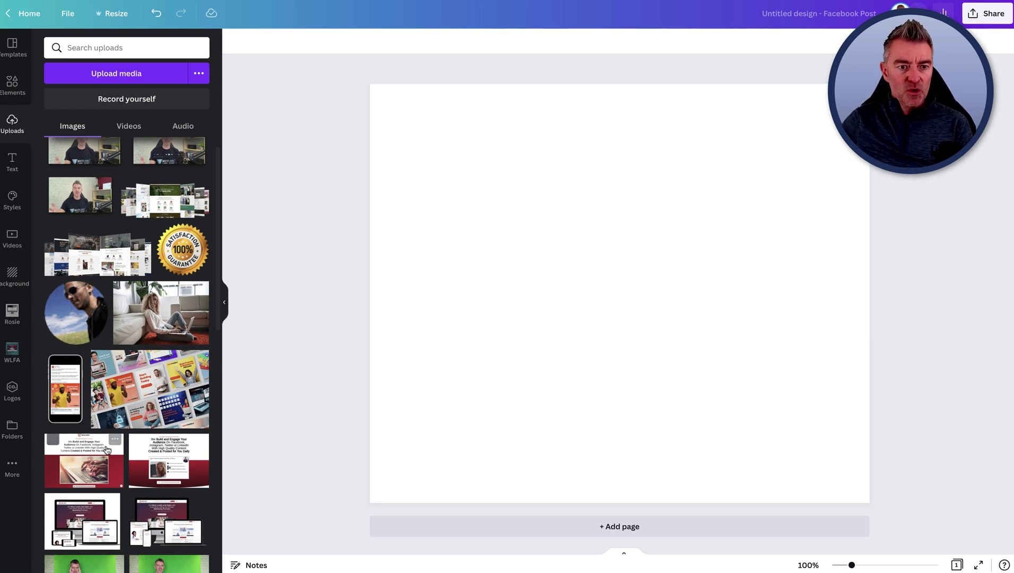
Step: Add the 'We Build and Engage Your Audience' image to the post and send it to Smartmockups
scroll(106, 449, up, 1)
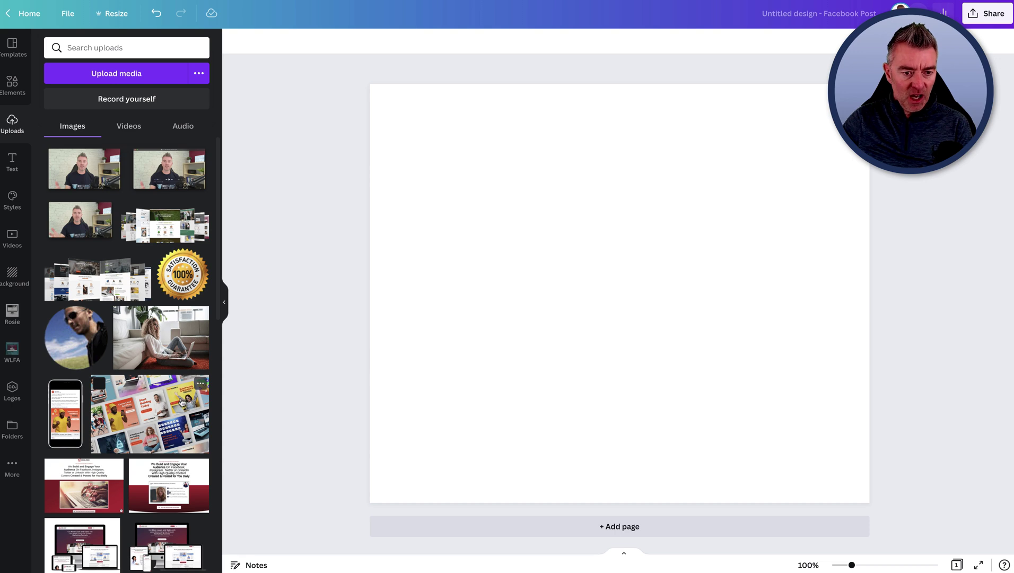
click(88, 487)
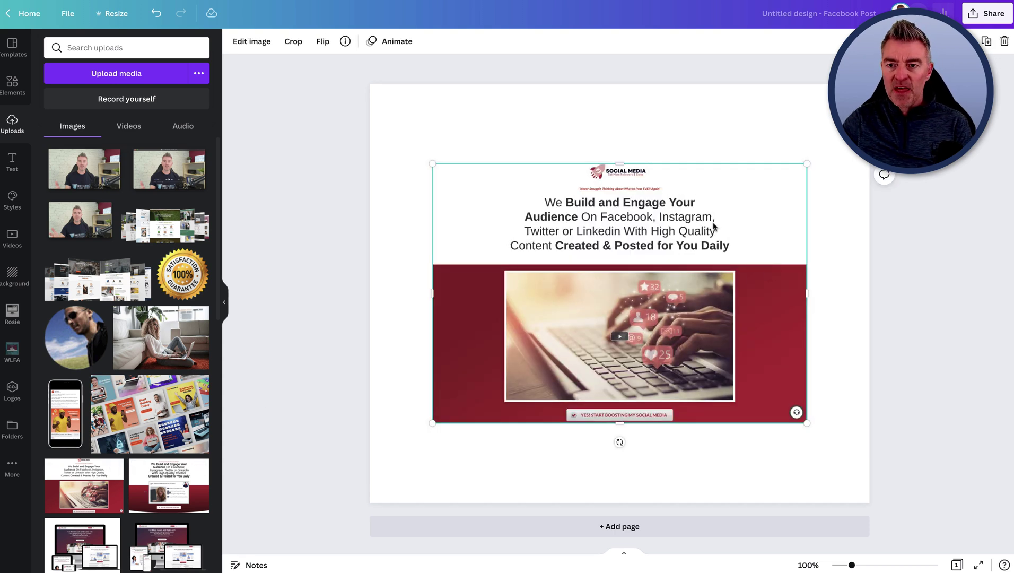
click(986, 13)
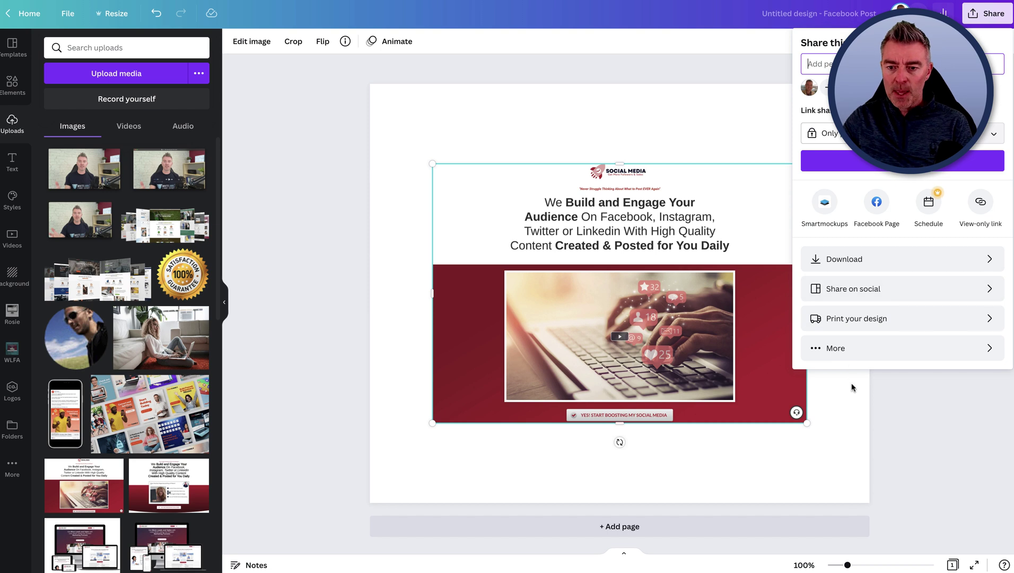
click(840, 354)
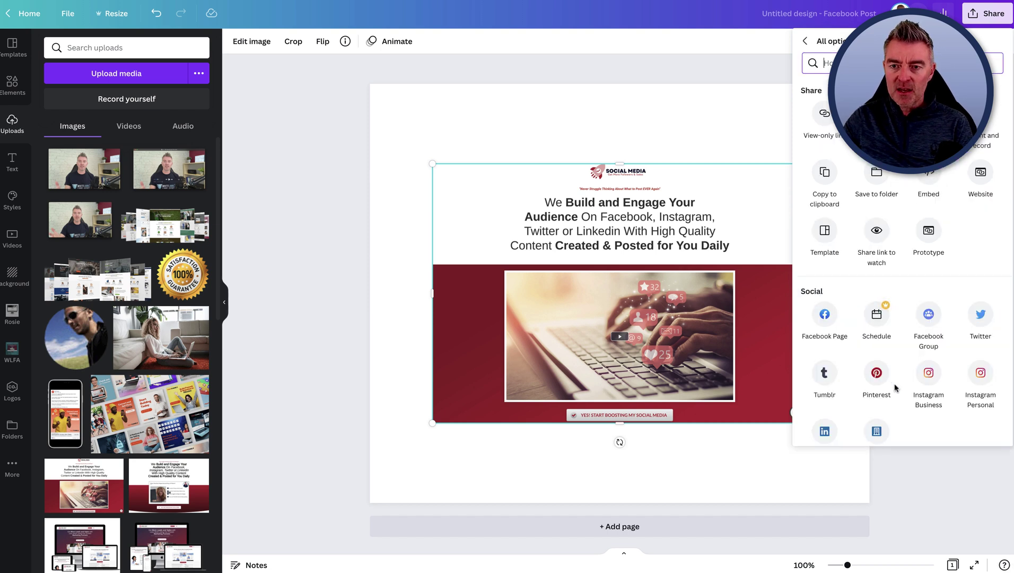
text(sm)
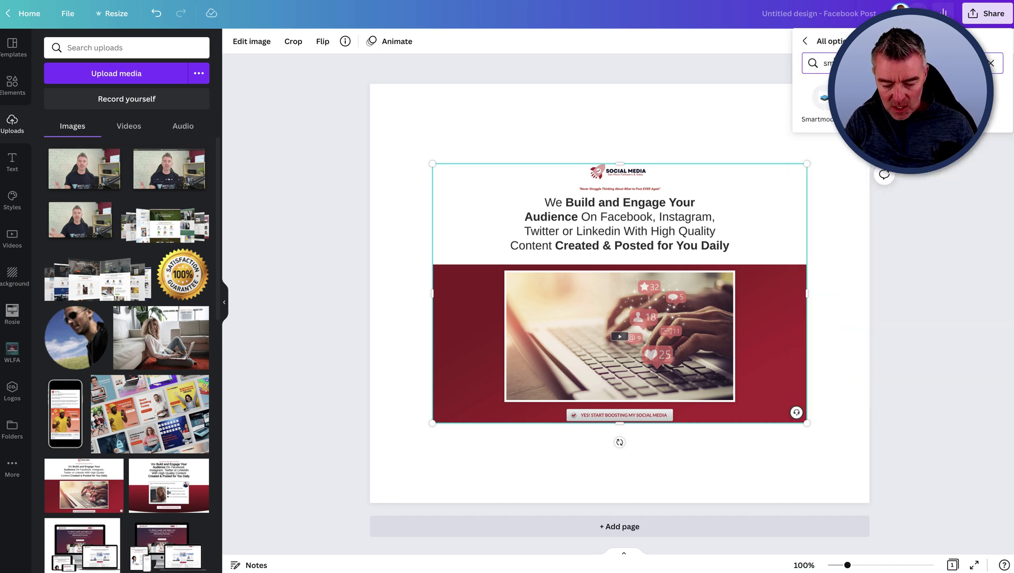
click(822, 101)
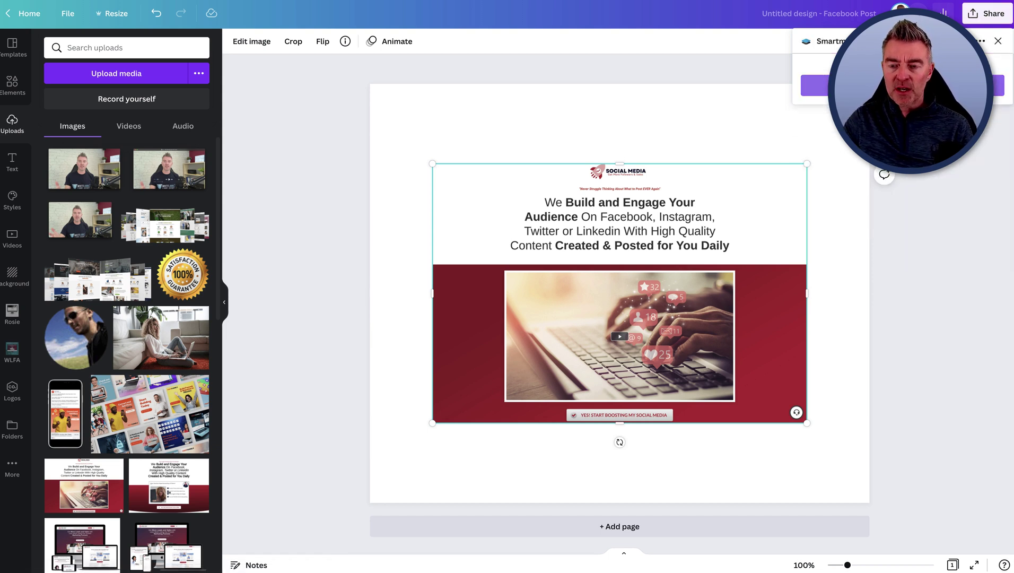
click(815, 85)
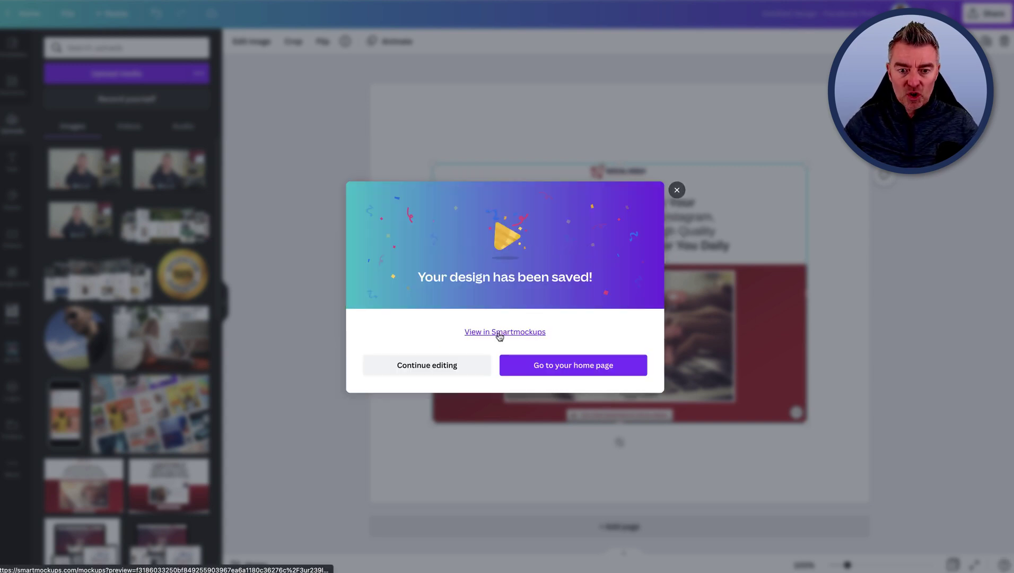
Step: View the saved design in Smartmockups and browse to the iMac Pro wooden table mockup
click(480, 336)
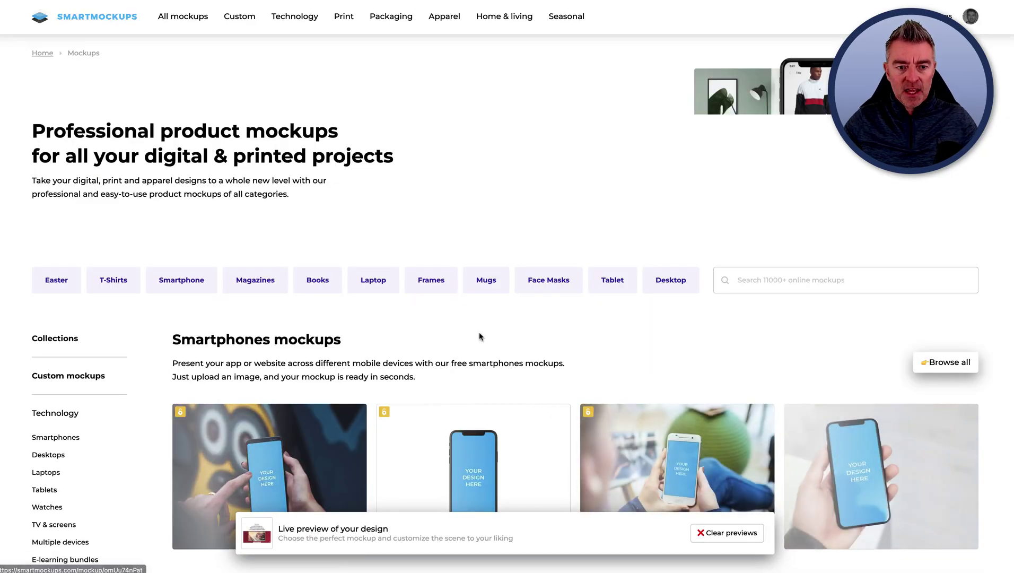
scroll(480, 336, down, 3)
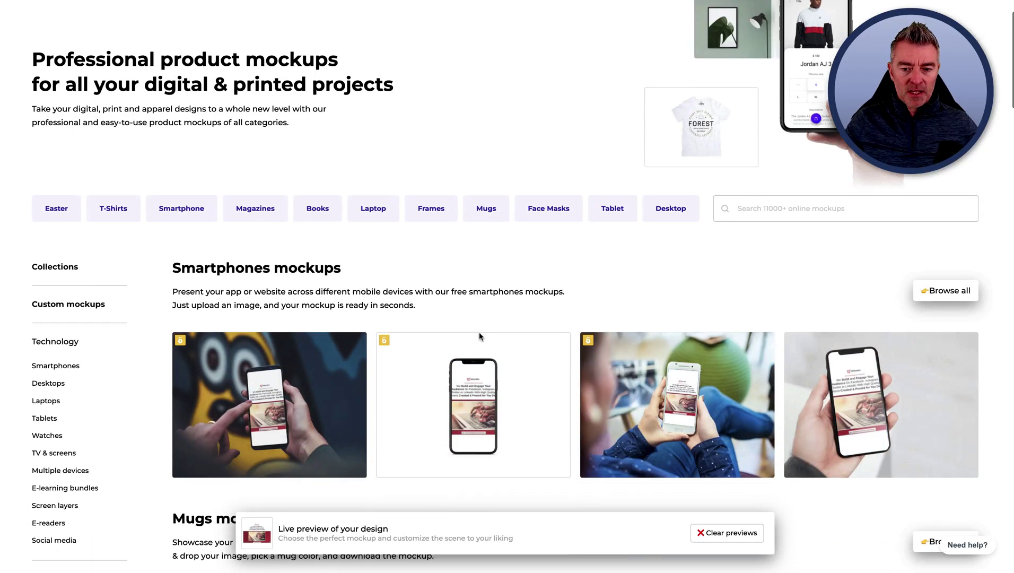
scroll(684, 371, down, 10)
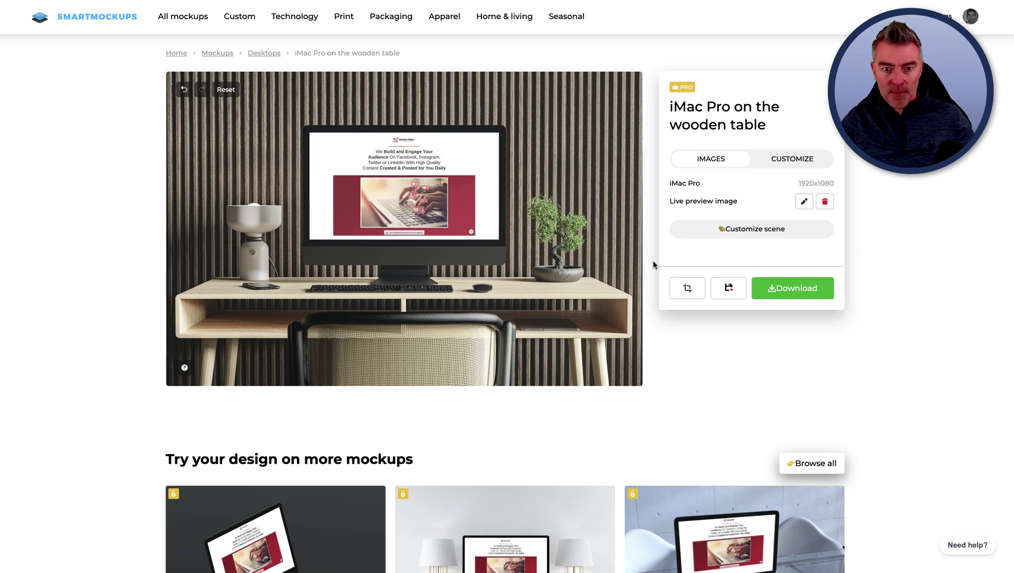
Step: Scroll through the iMac Pro wooden table mockup page to inspect the design preview
scroll(443, 178, down, 2)
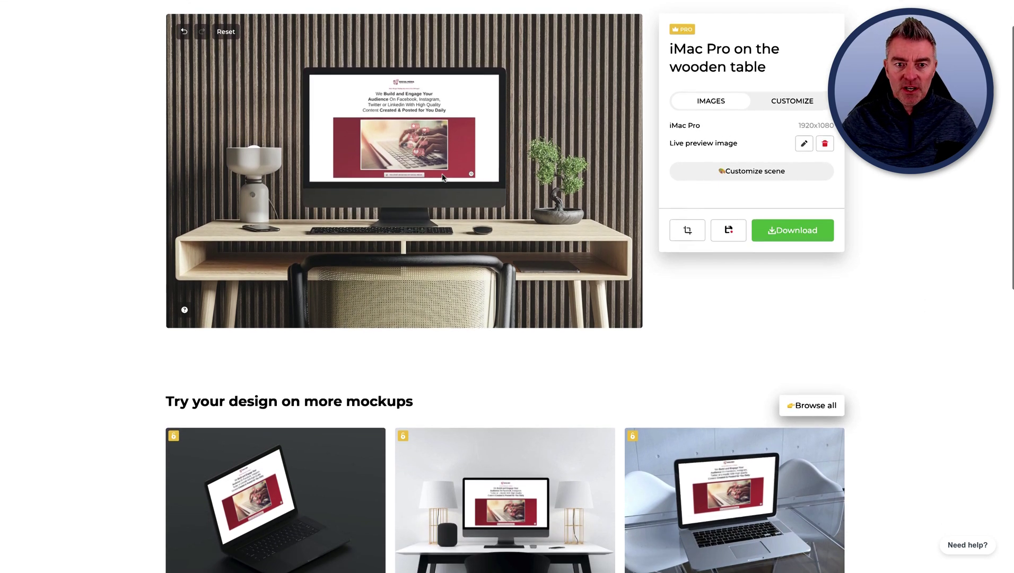
scroll(443, 177, up, 2)
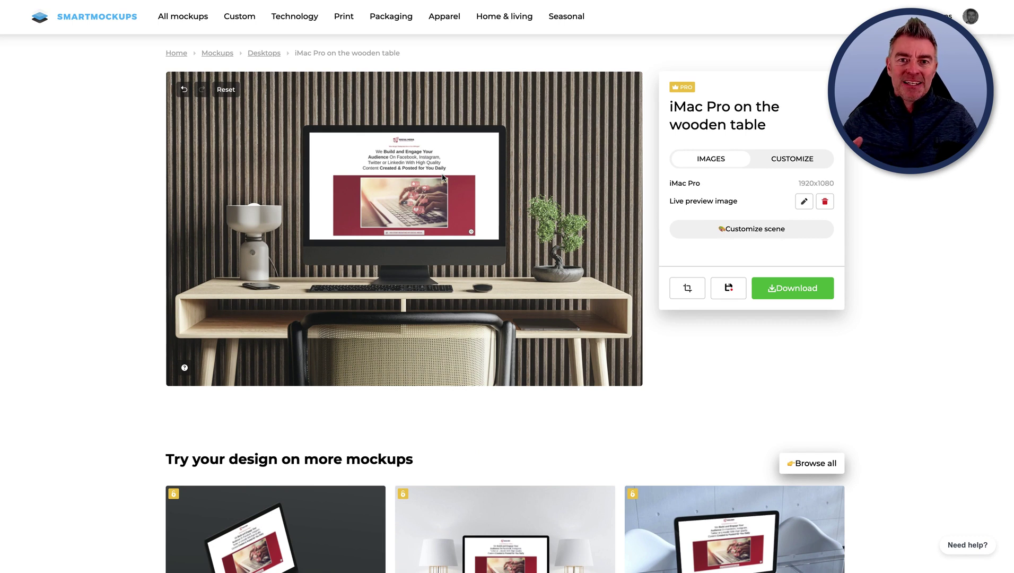